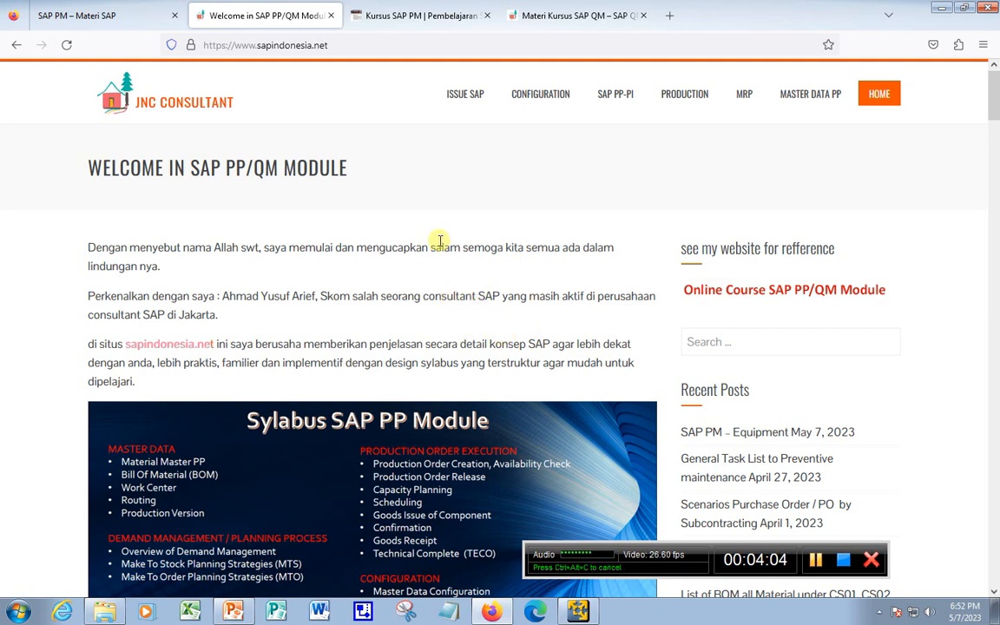
# Switch to the Kursus SAP PM site and highlight its web address
pyautogui.click(415, 17)
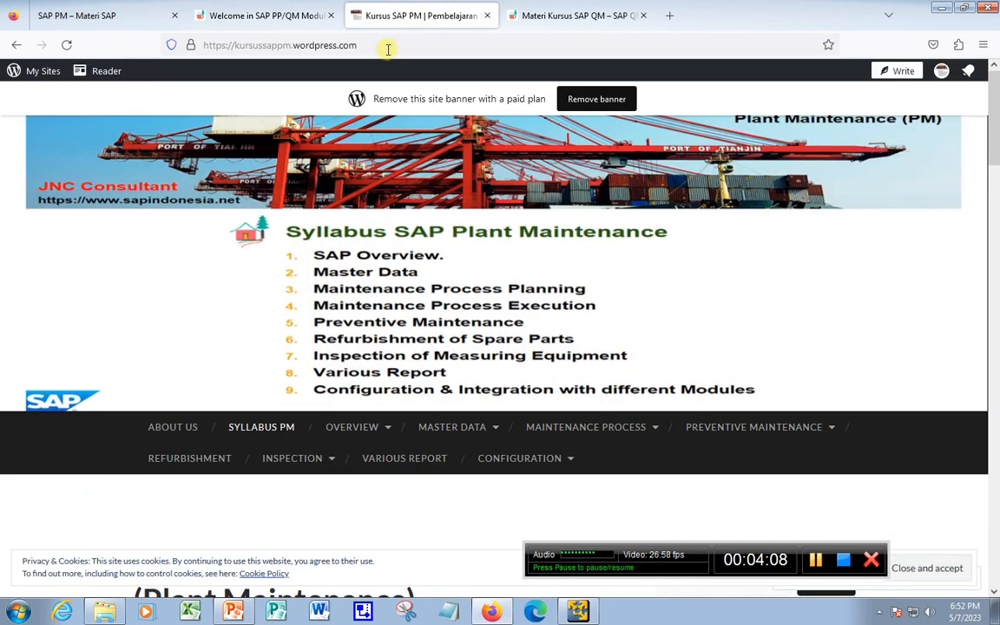
pyautogui.click(397, 41)
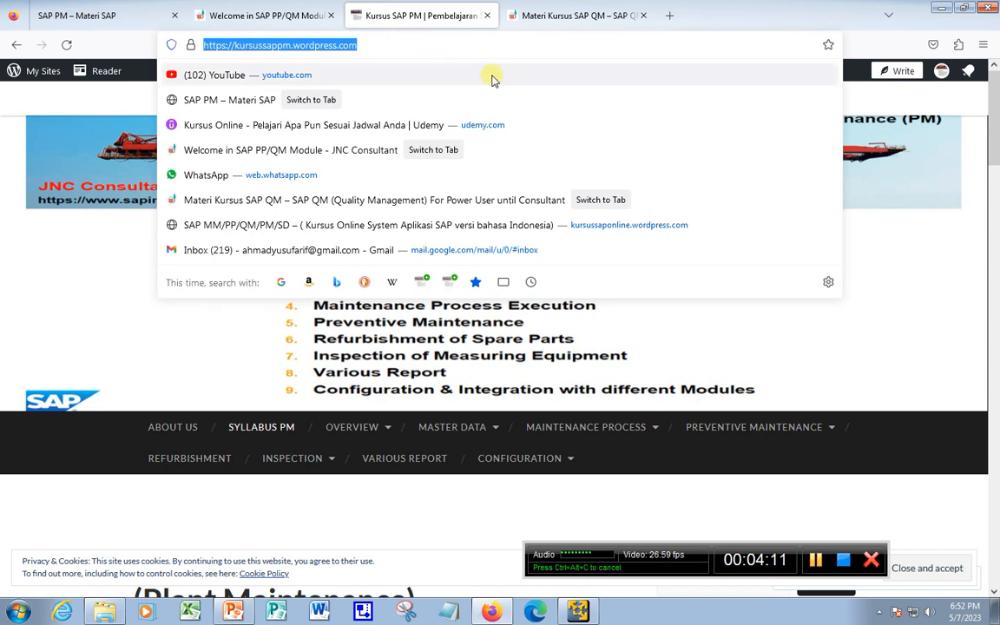
pyautogui.click(222, 354)
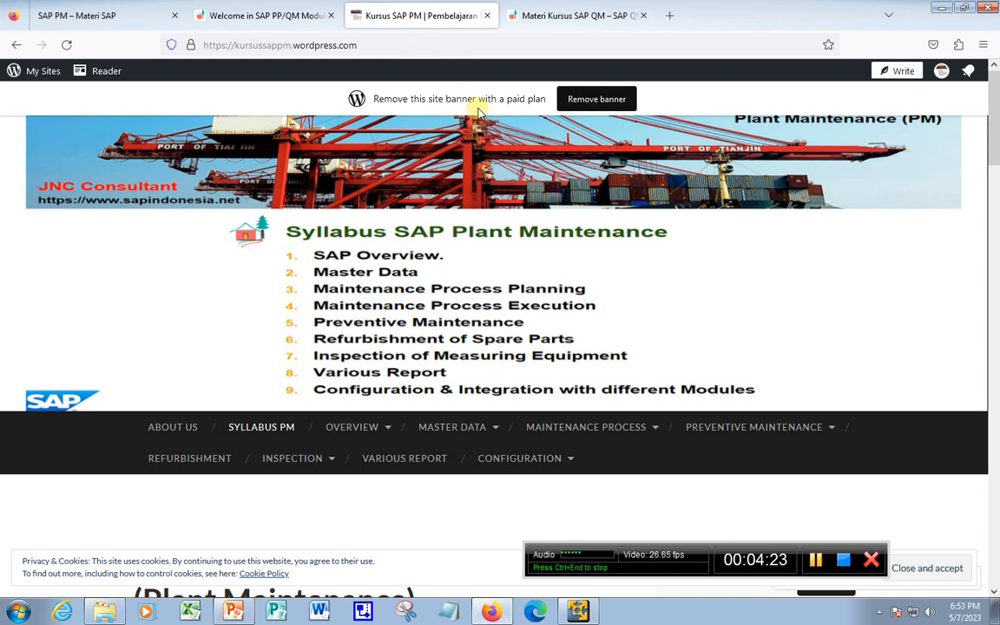
# Examine the SAP PM site's agenda and full syllabus, from SAP Overview through the reports and module integration topics
pyautogui.scroll(-1, 596, 306)
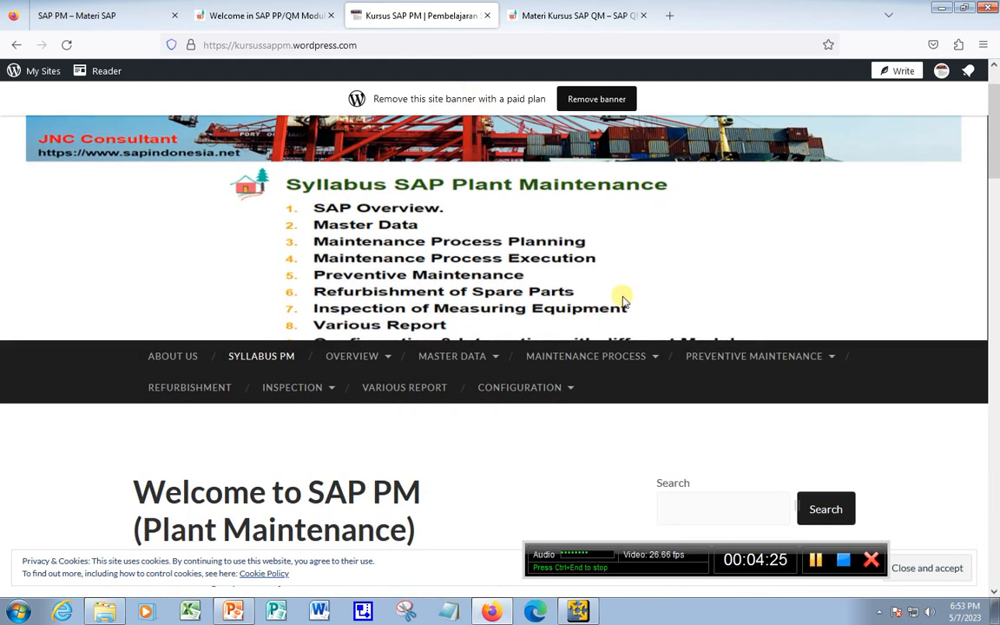
pyautogui.moveTo(290, 374)
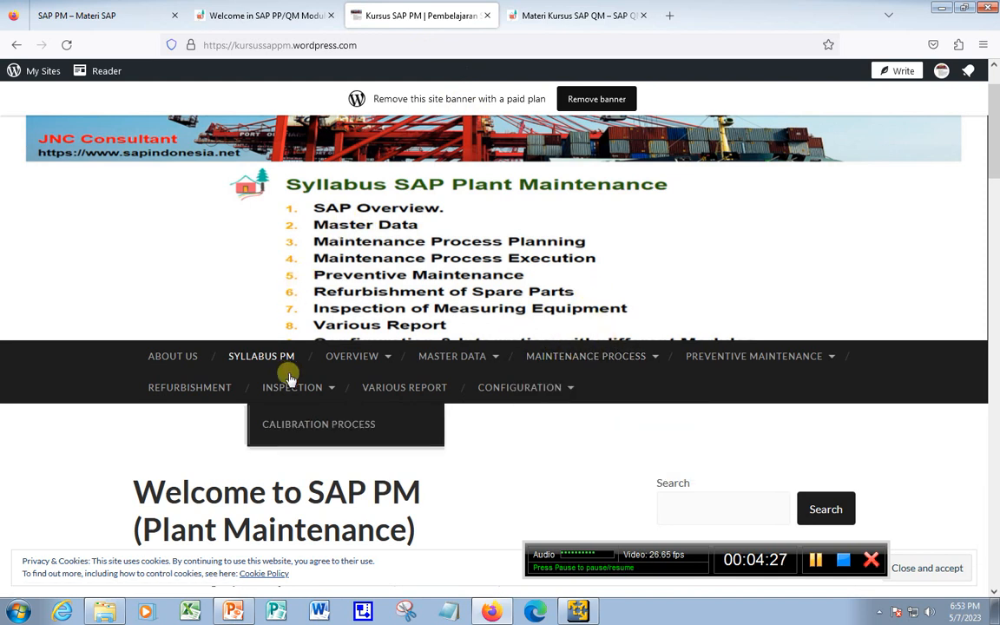
pyautogui.scroll(-5, 399, 426)
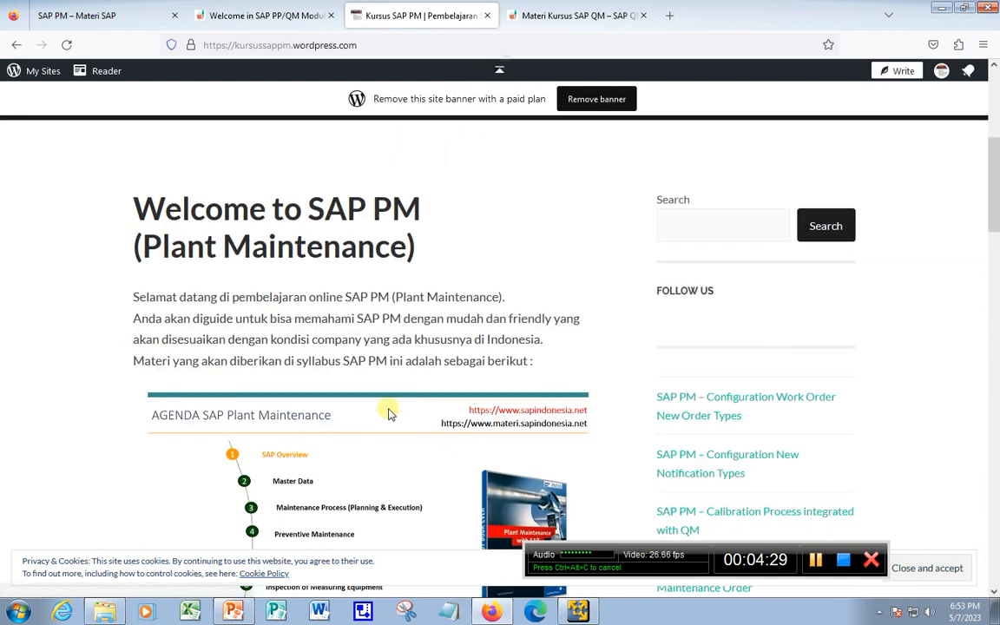
pyautogui.scroll(-8, 391, 408)
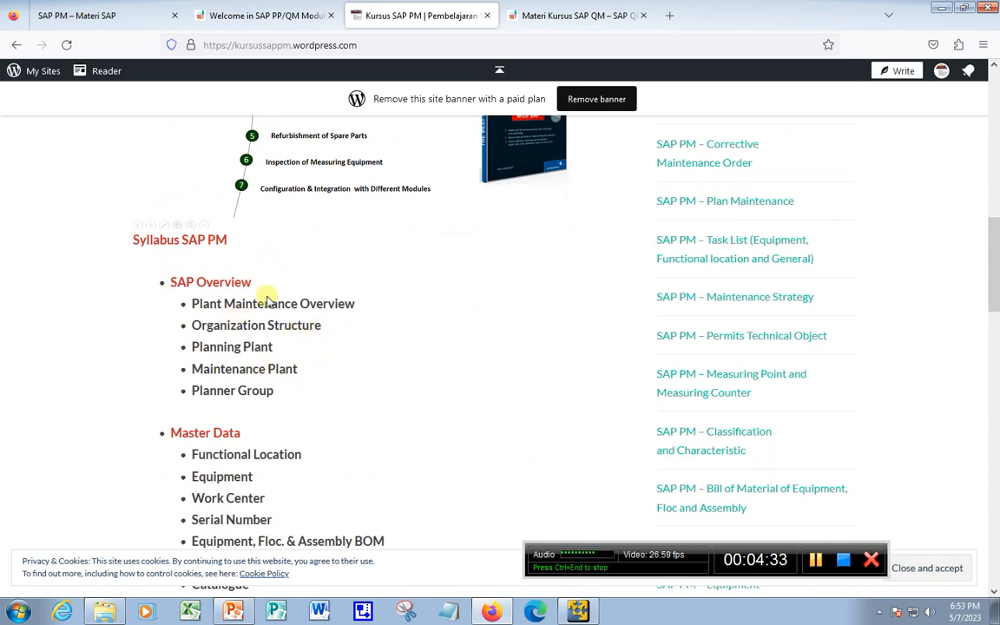
pyautogui.scroll(-4, 243, 417)
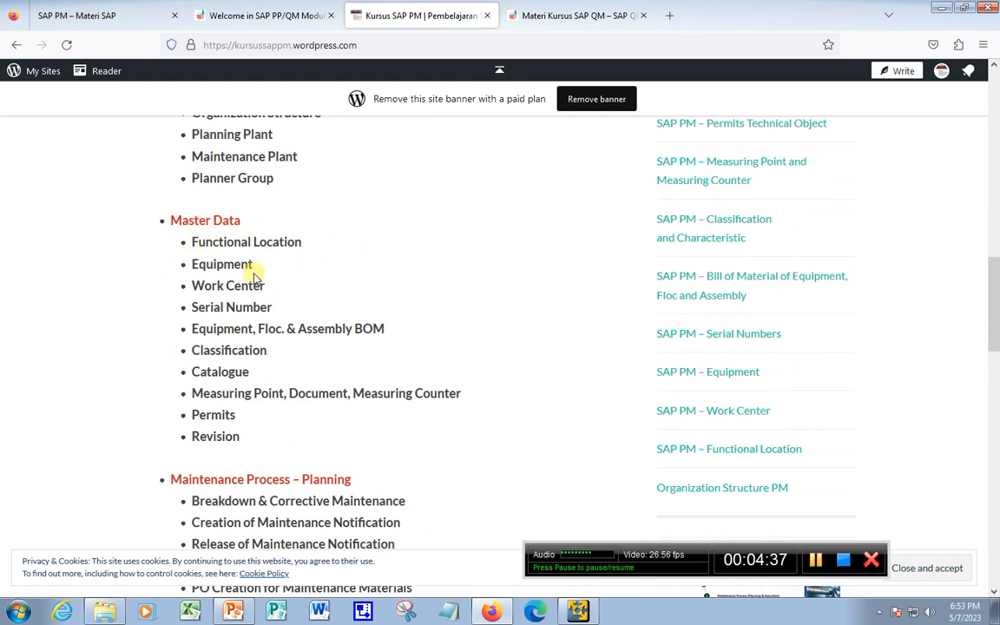
pyautogui.scroll(-3, 330, 386)
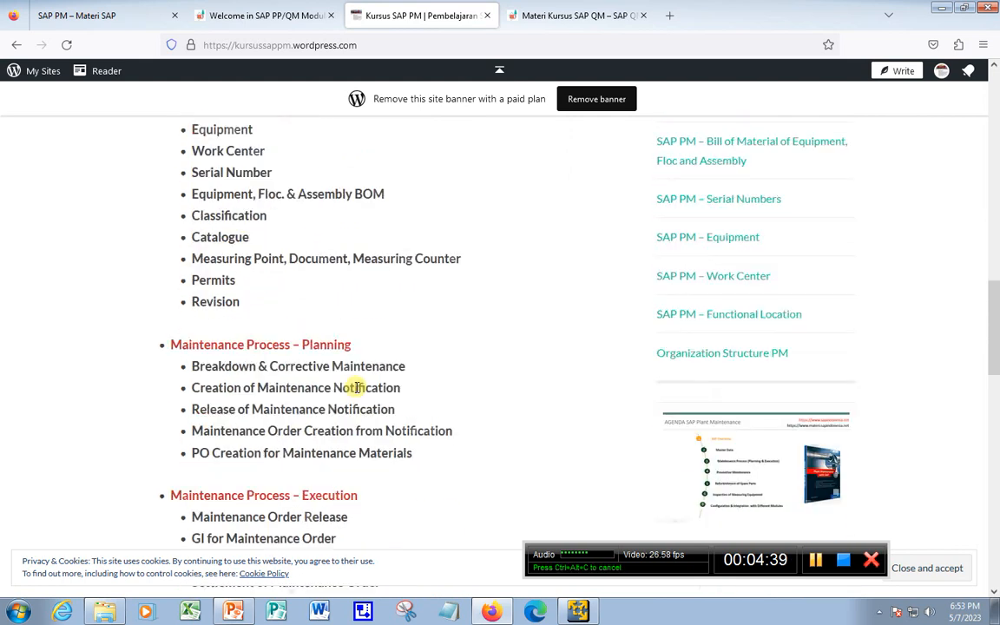
pyautogui.scroll(-4, 380, 355)
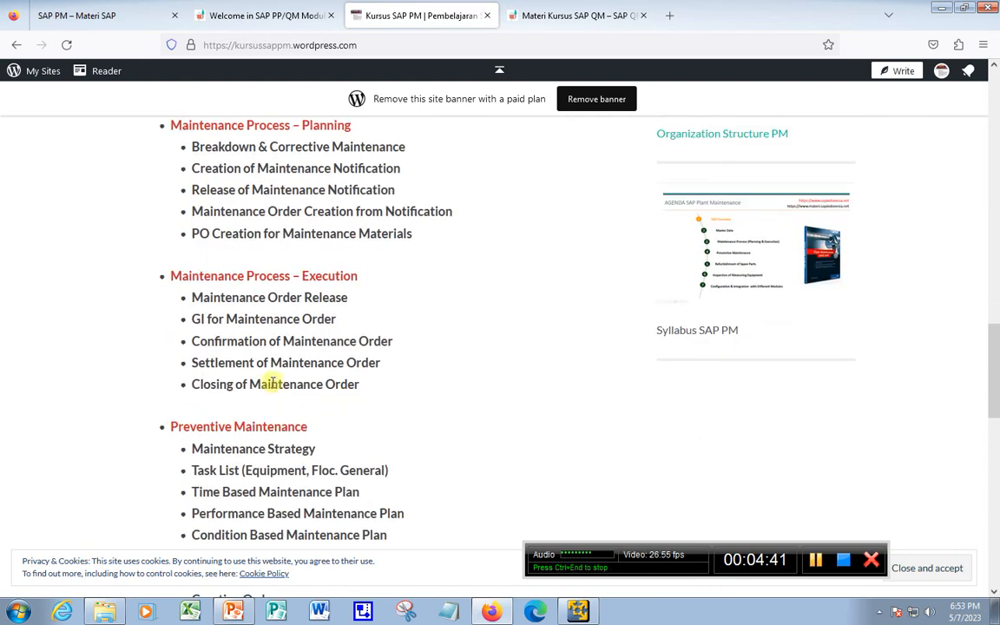
pyautogui.scroll(-1, 365, 456)
pyautogui.scroll(-10, 404, 480)
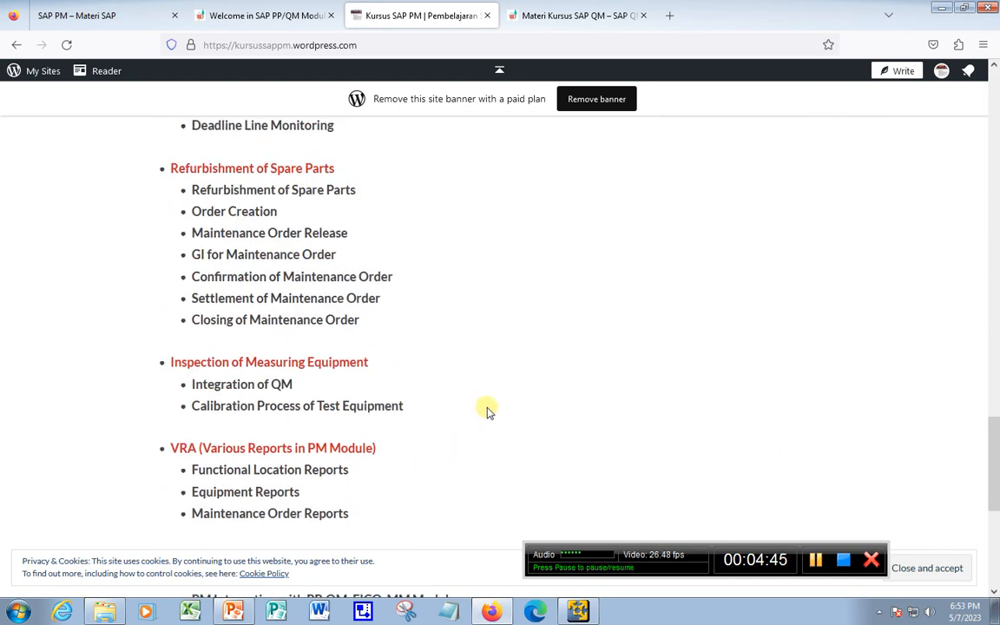
pyautogui.scroll(20, 562, 425)
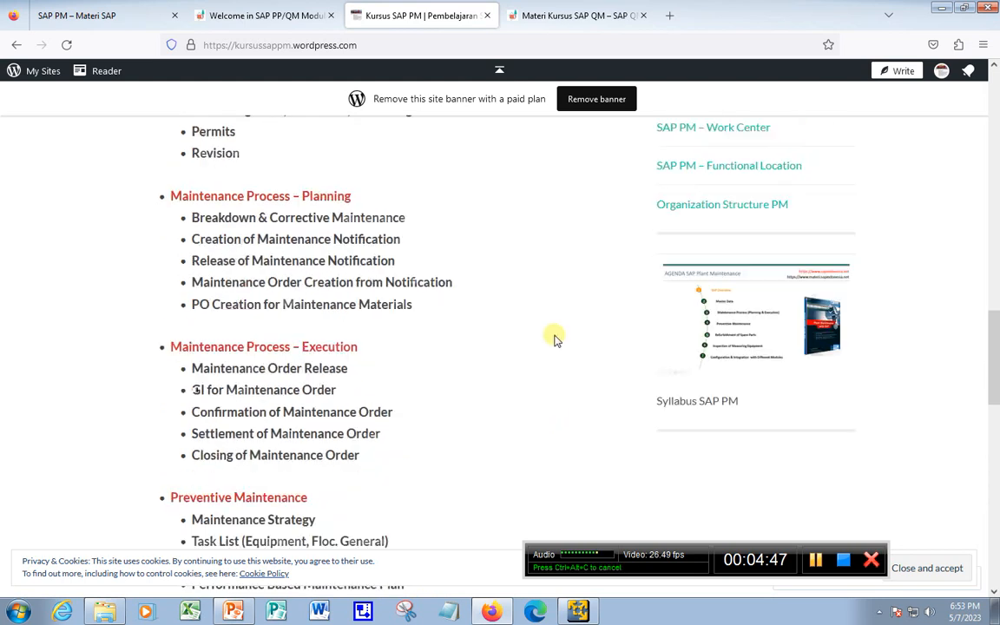
pyautogui.scroll(10, 642, 400)
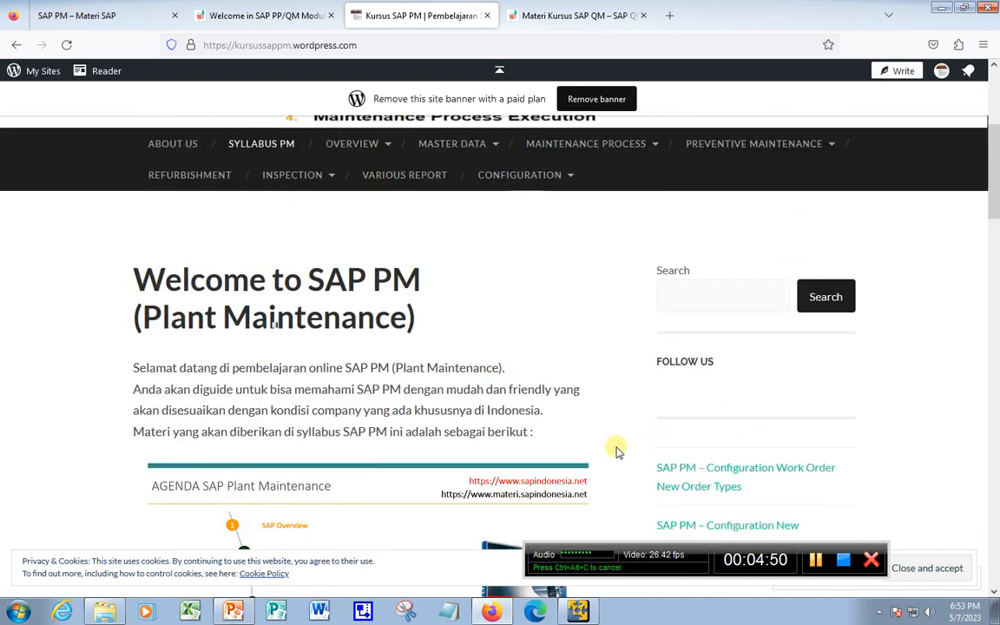
pyautogui.scroll(-4, 616, 449)
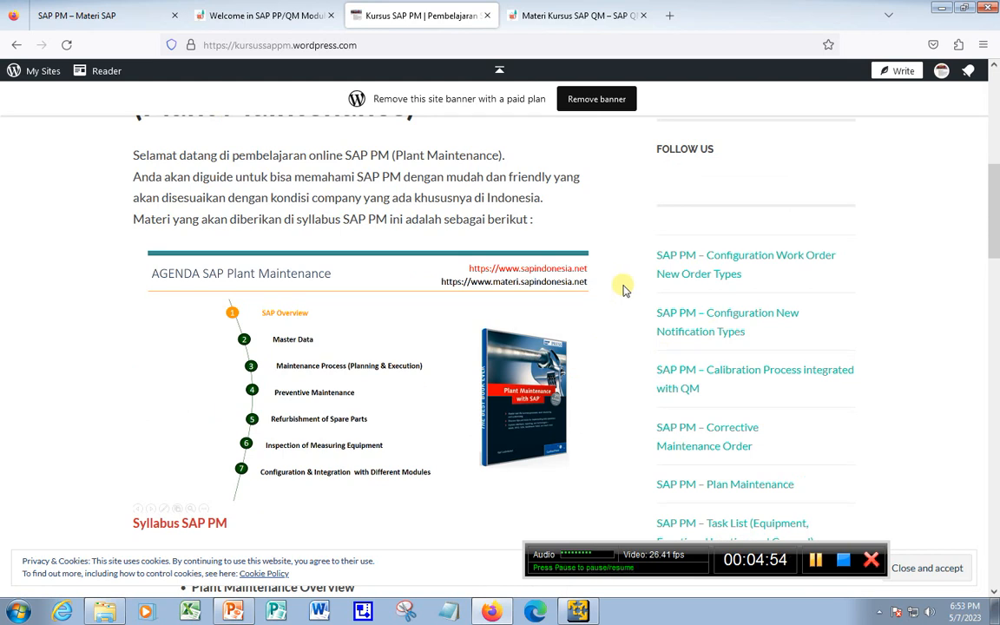
# Switch to the Materi Kursus SAP QM site, highlight its web address, and view its Syllabus page
pyautogui.click(566, 17)
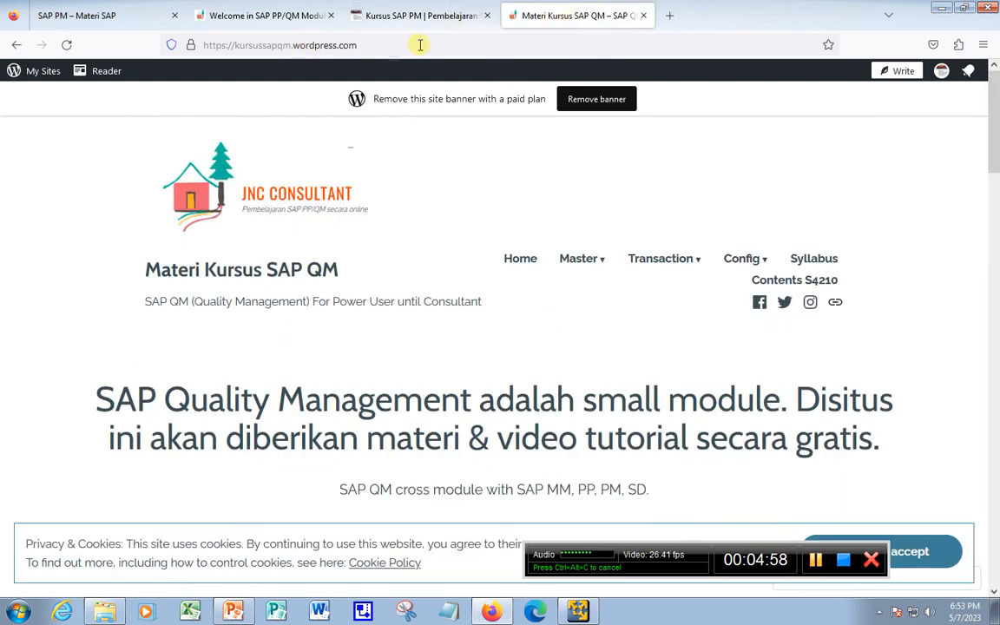
pyautogui.click(453, 48)
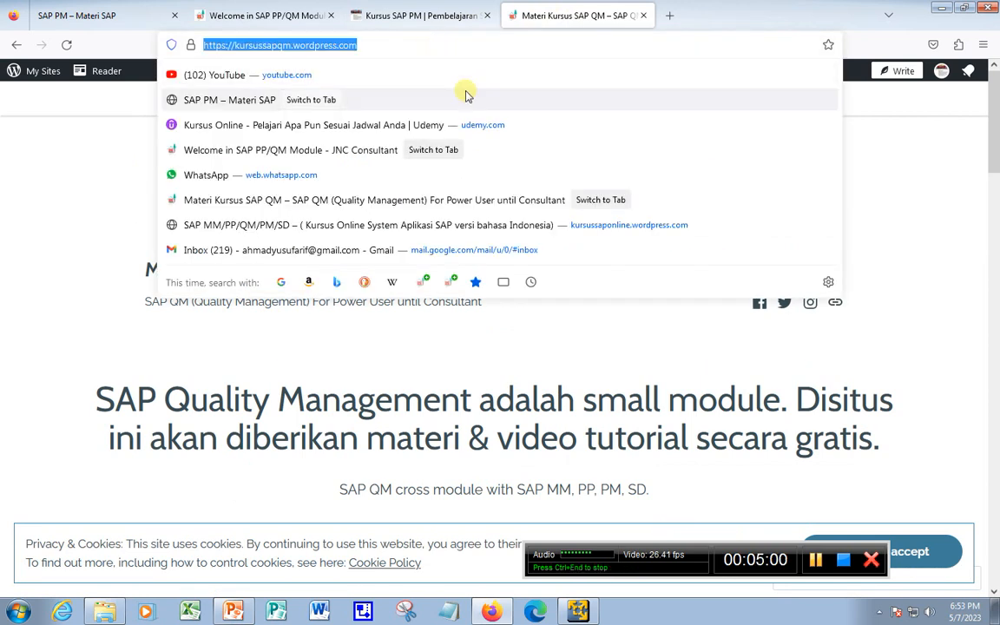
pyautogui.click(104, 323)
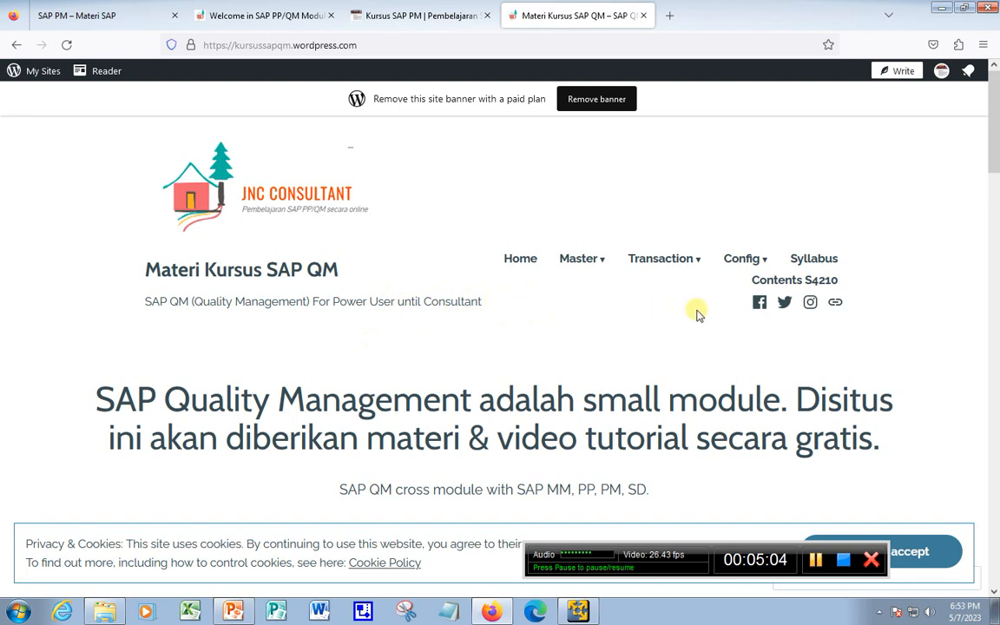
pyautogui.scroll(-2, 574, 310)
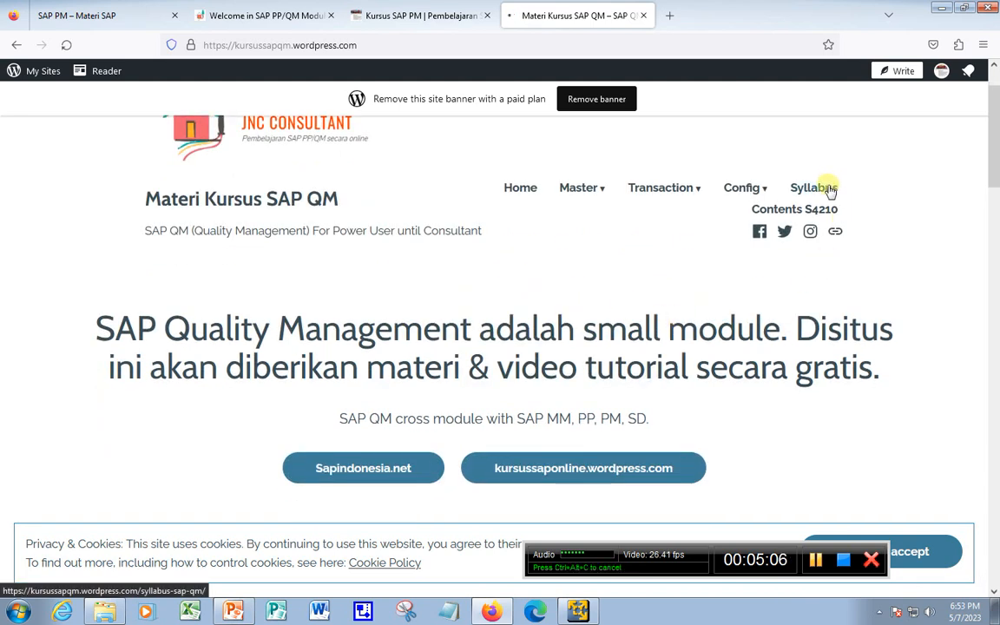
pyautogui.click(821, 187)
pyautogui.scroll(-5, 599, 421)
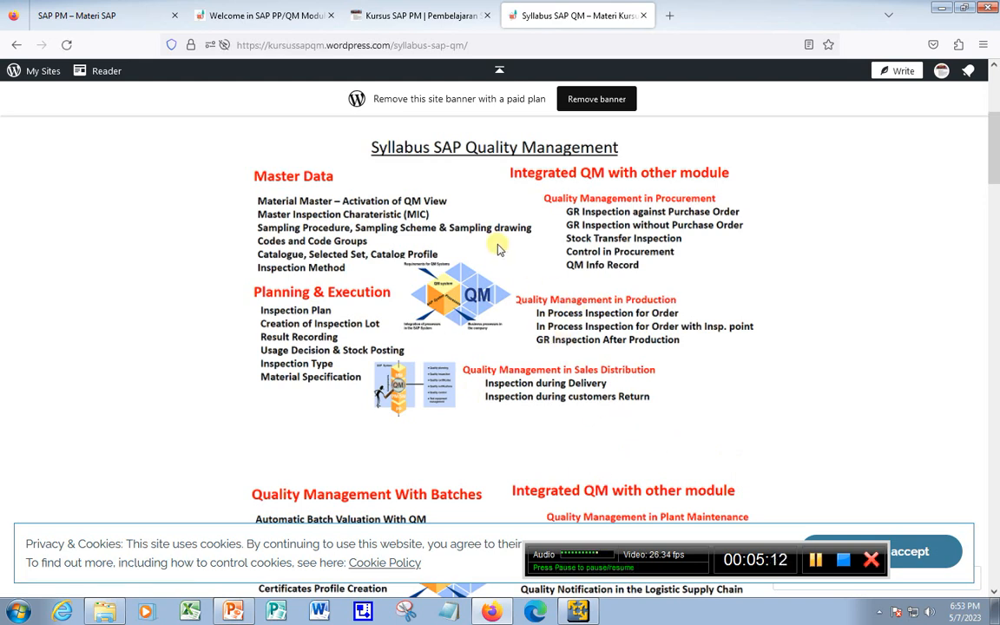
# Return to the SAP PM page of the Materi SAP site and highlight its web address
pyautogui.click(85, 13)
pyautogui.scroll(1, 185, 159)
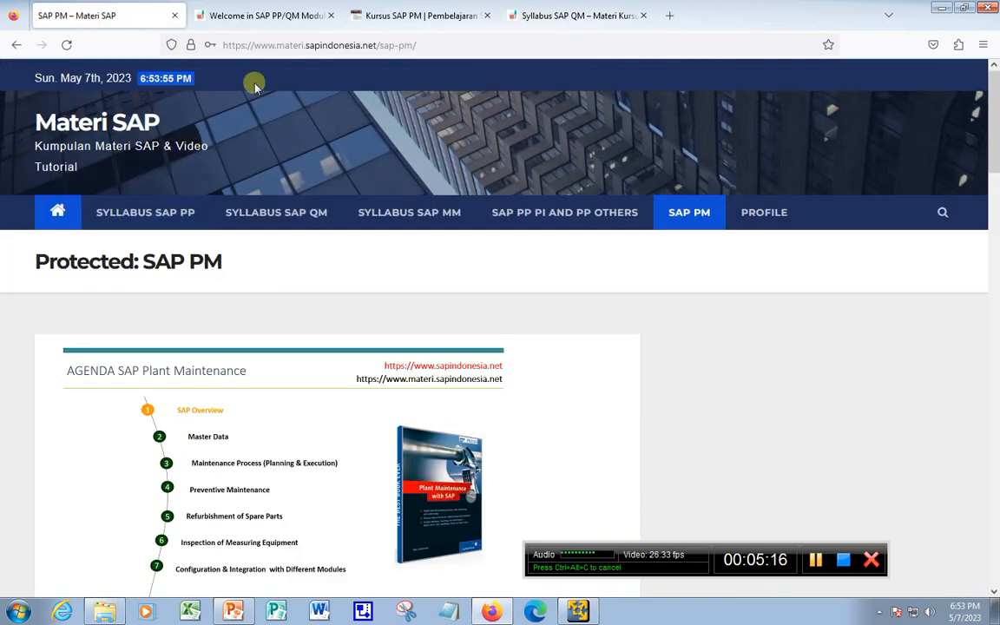
pyautogui.click(453, 44)
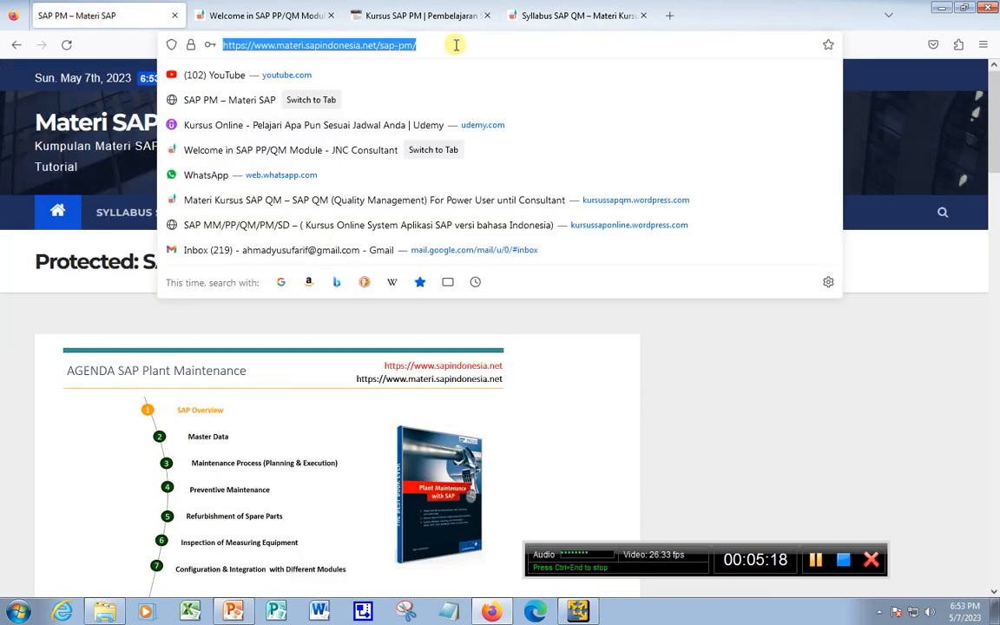
pyautogui.click(825, 420)
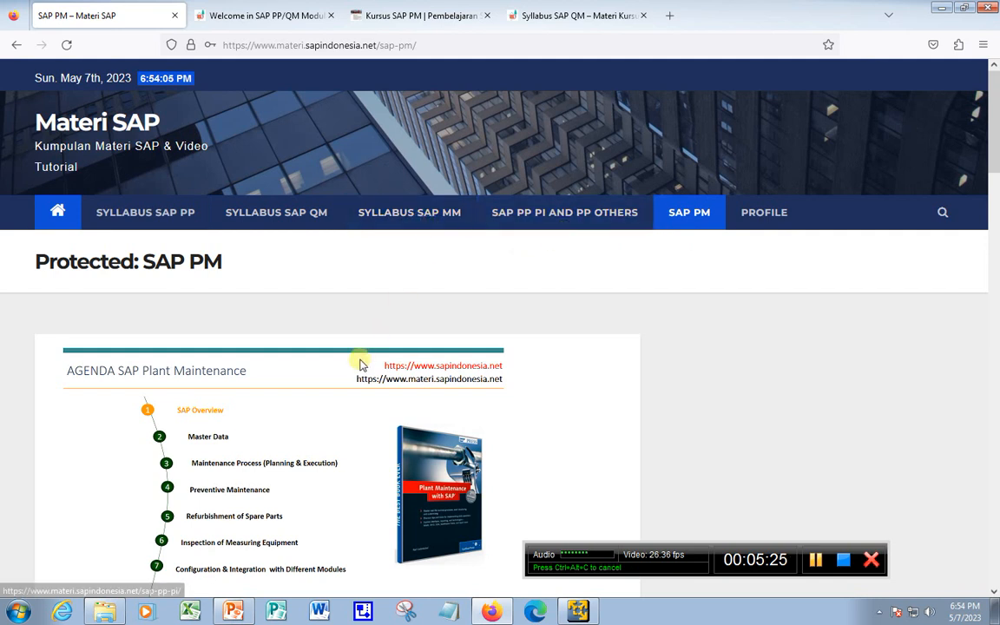
# Examine the SAP PM page's agenda and its list of lesson sections, from MATERI KE 1 onward
pyautogui.scroll(-2, 355, 368)
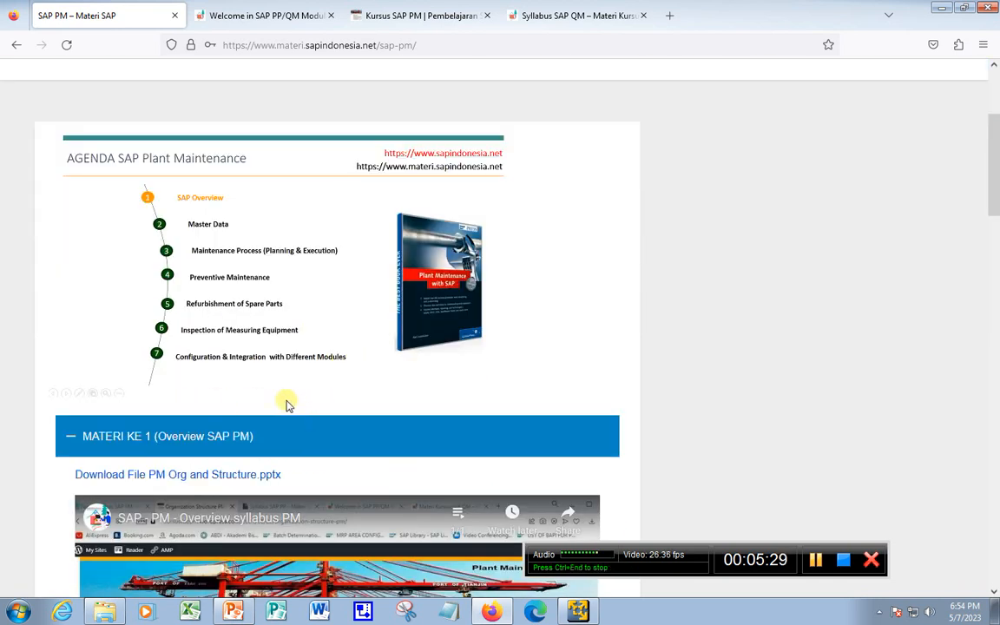
pyautogui.scroll(2, 278, 360)
pyautogui.scroll(-10, 281, 363)
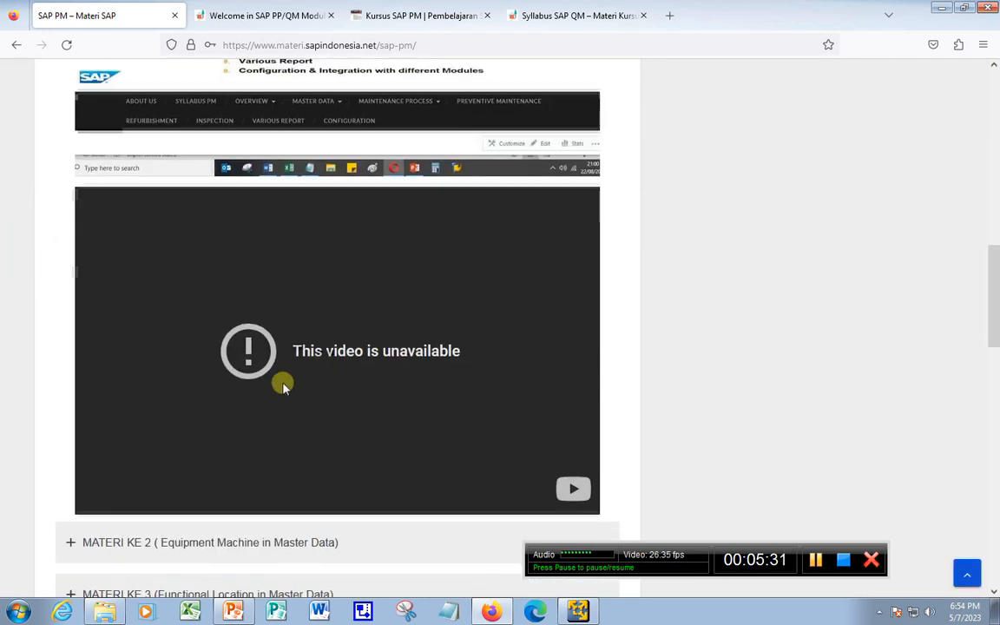
pyautogui.scroll(-9, 283, 384)
pyautogui.scroll(3, 285, 390)
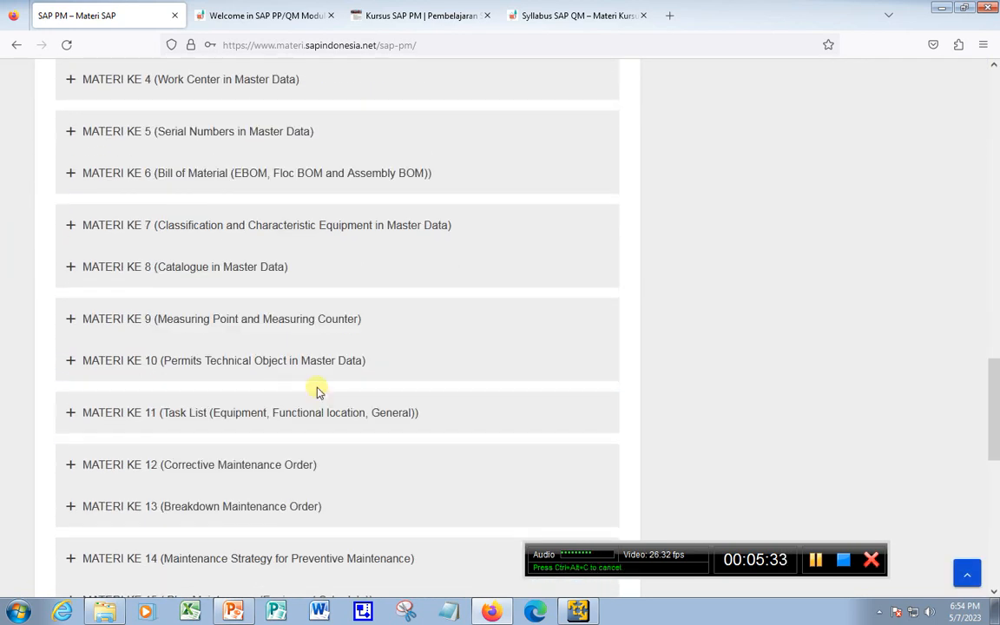
pyautogui.scroll(3, 338, 364)
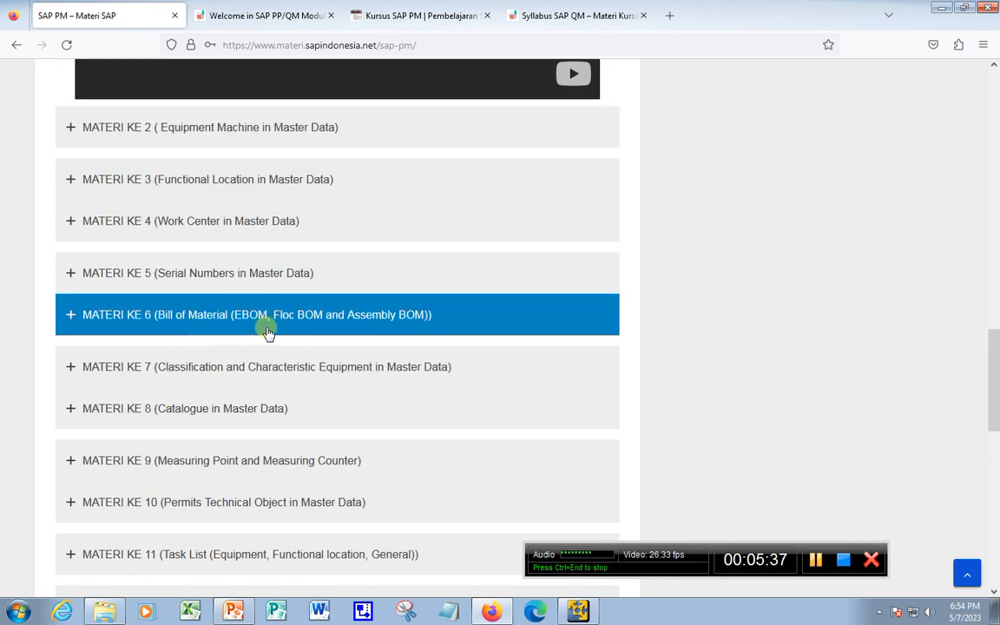
pyautogui.scroll(-6, 248, 312)
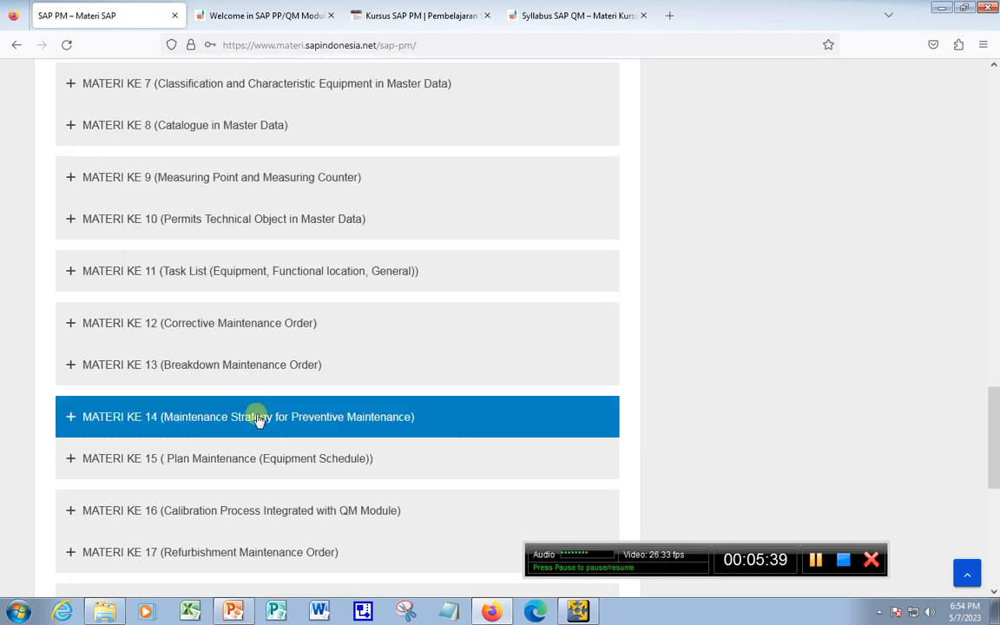
pyautogui.scroll(-5, 258, 421)
pyautogui.scroll(15, 243, 382)
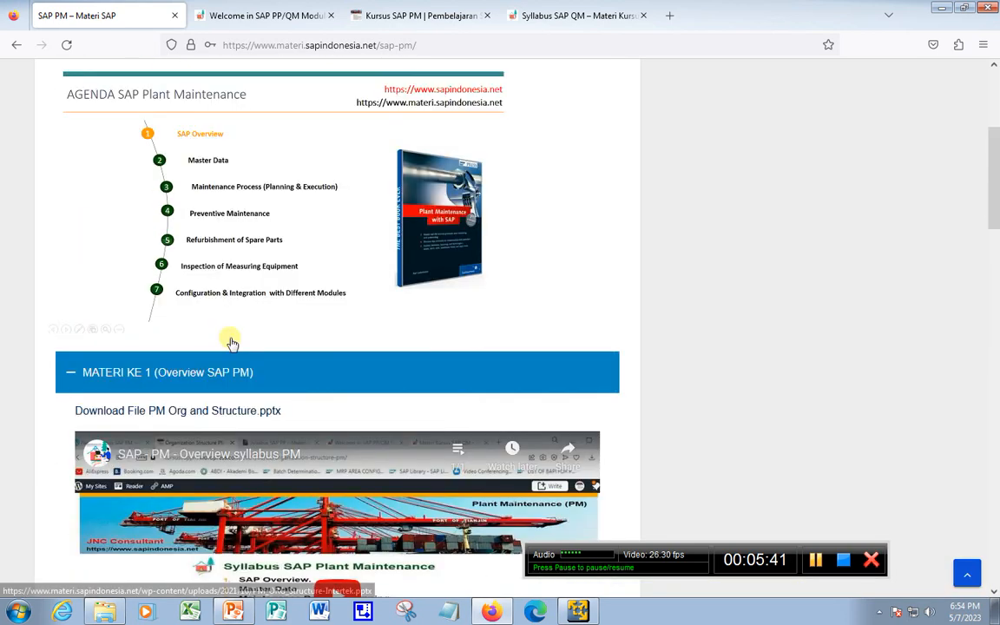
# Open the protected Syllabus SAP PP page, replace the prefilled entry with the page password, and submit it
pyautogui.scroll(5, 232, 343)
pyautogui.click(159, 213)
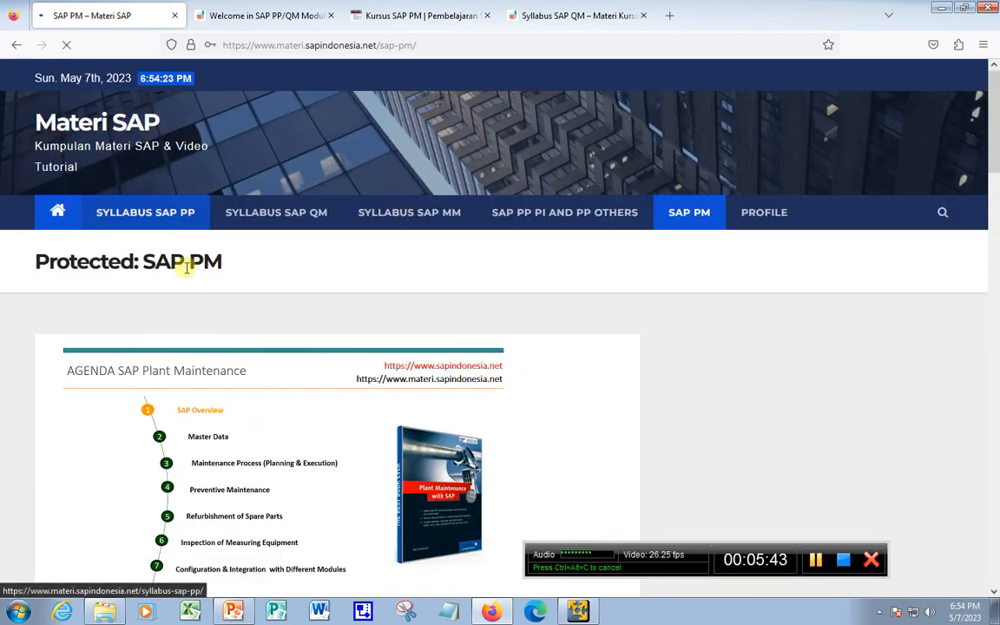
pyautogui.click(156, 430)
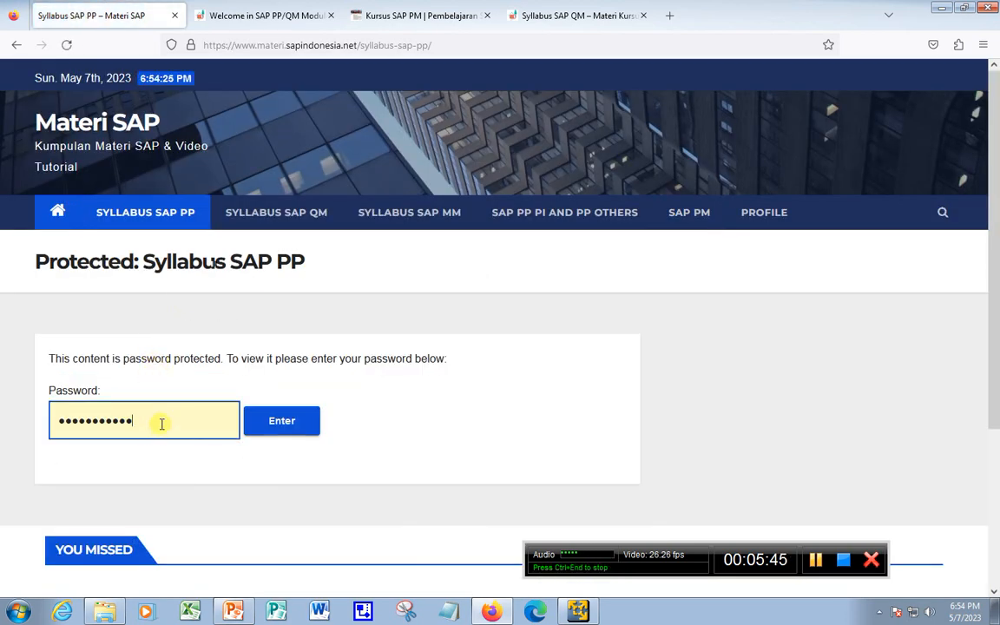
pyautogui.press('BackSpace')
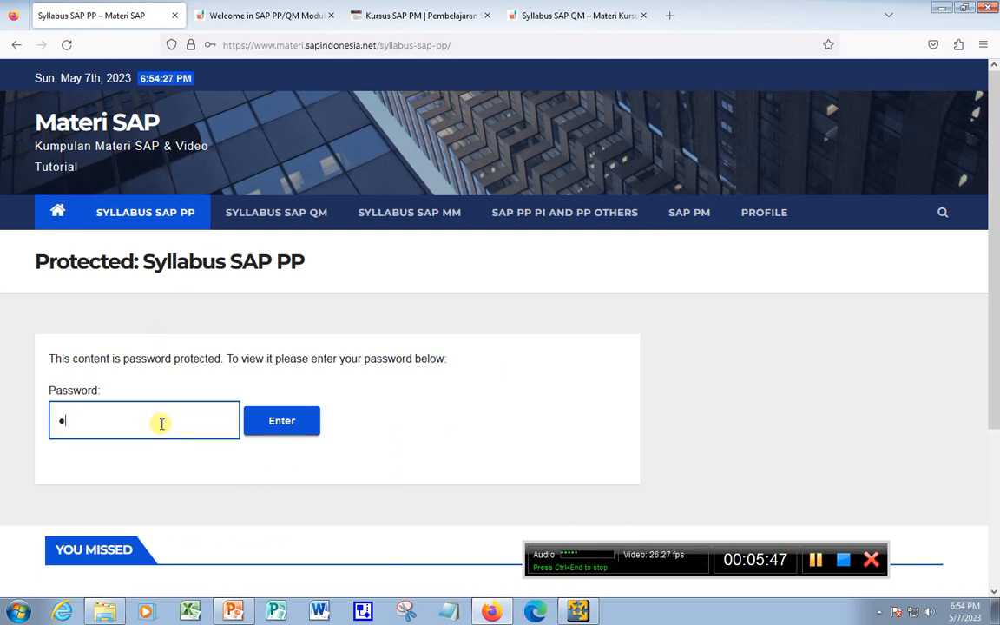
pyautogui.press('BackSpace')
pyautogui.write('•')
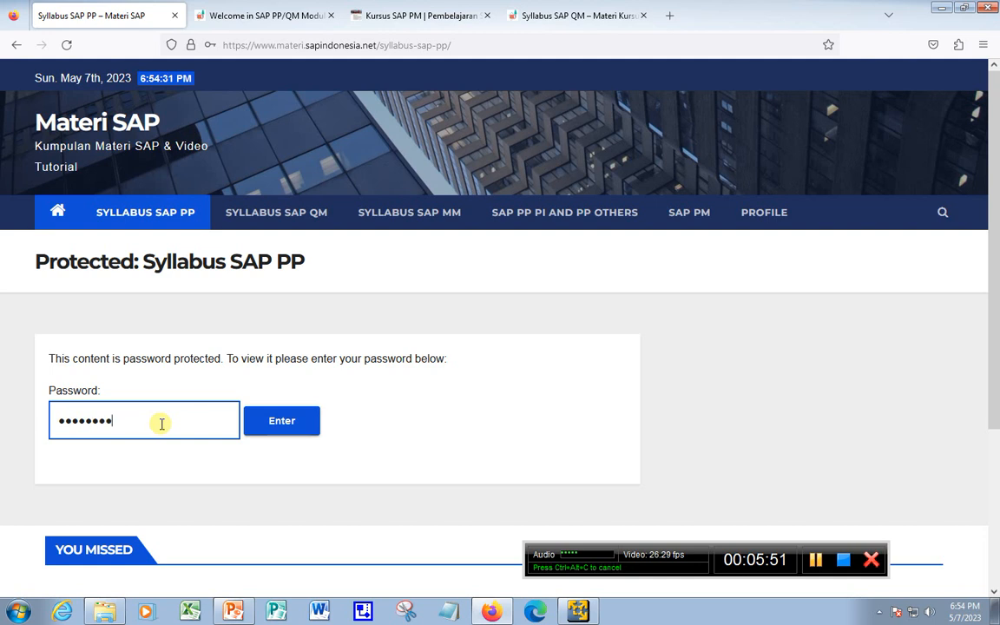
pyautogui.press('Return')
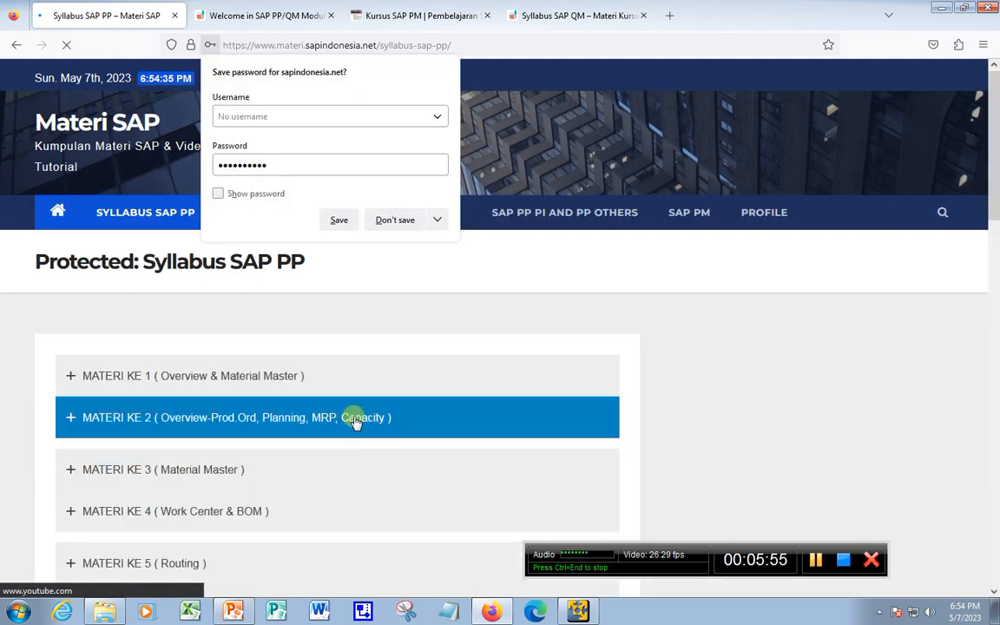
# Expand MATERI KE 1 on the Syllabus SAP PP page and look through the lessons down to MATERI KE 24
pyautogui.click(263, 382)
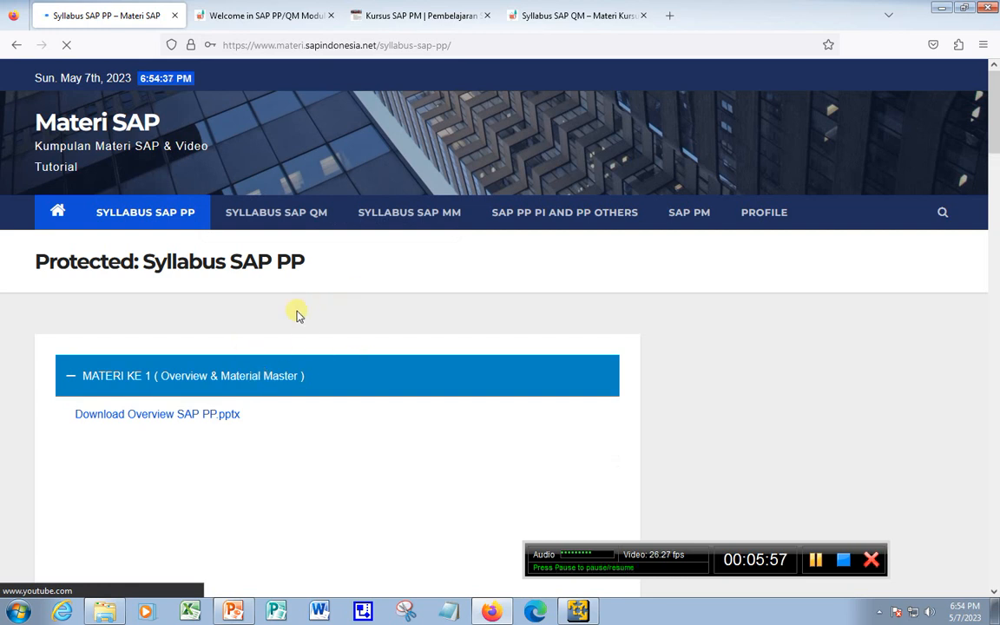
pyautogui.scroll(-10, 289, 386)
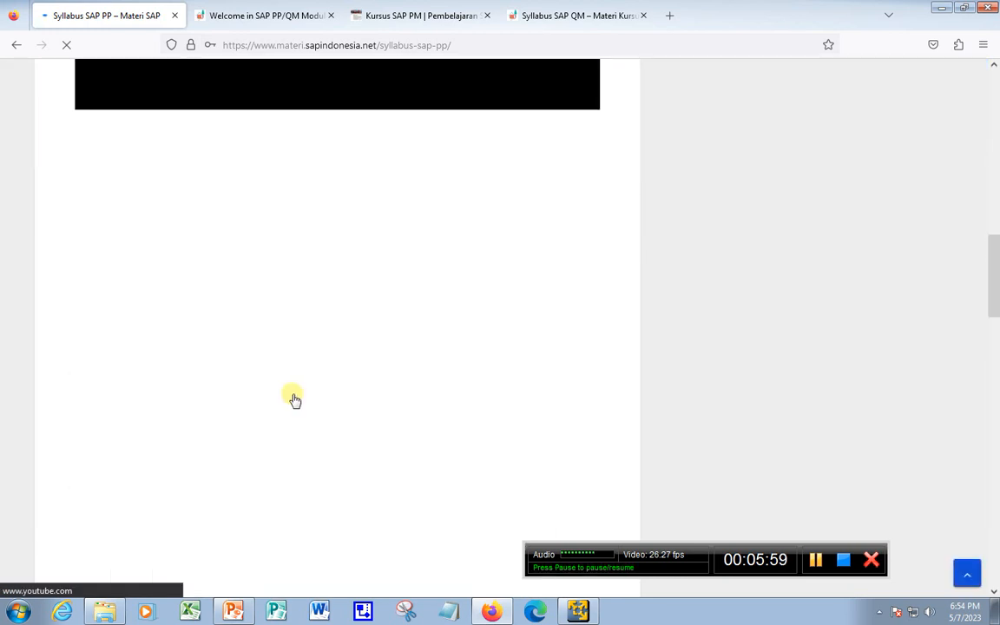
pyautogui.scroll(-5, 298, 405)
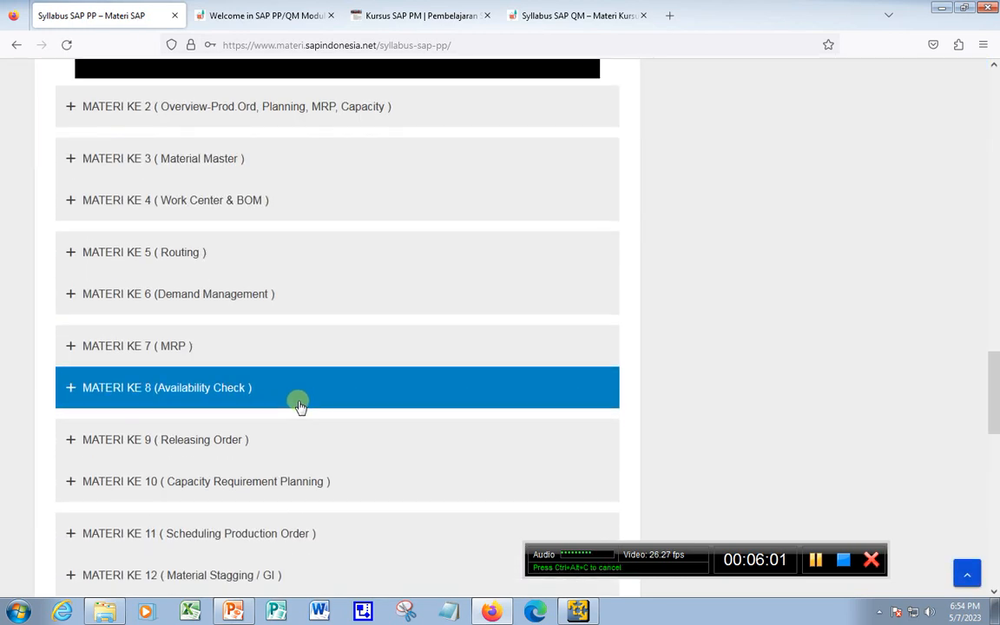
pyautogui.scroll(-4, 300, 408)
pyautogui.scroll(-7, 300, 408)
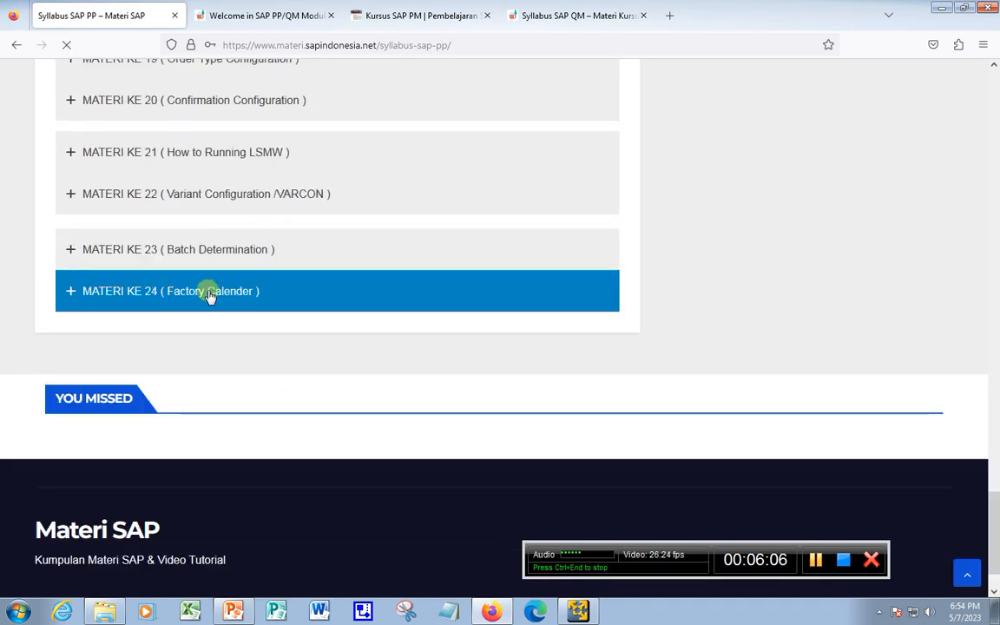
# Return to MATERI KE 1, collapse its content, and review the opening lessons in the SAP PP list
pyautogui.scroll(15, 271, 291)
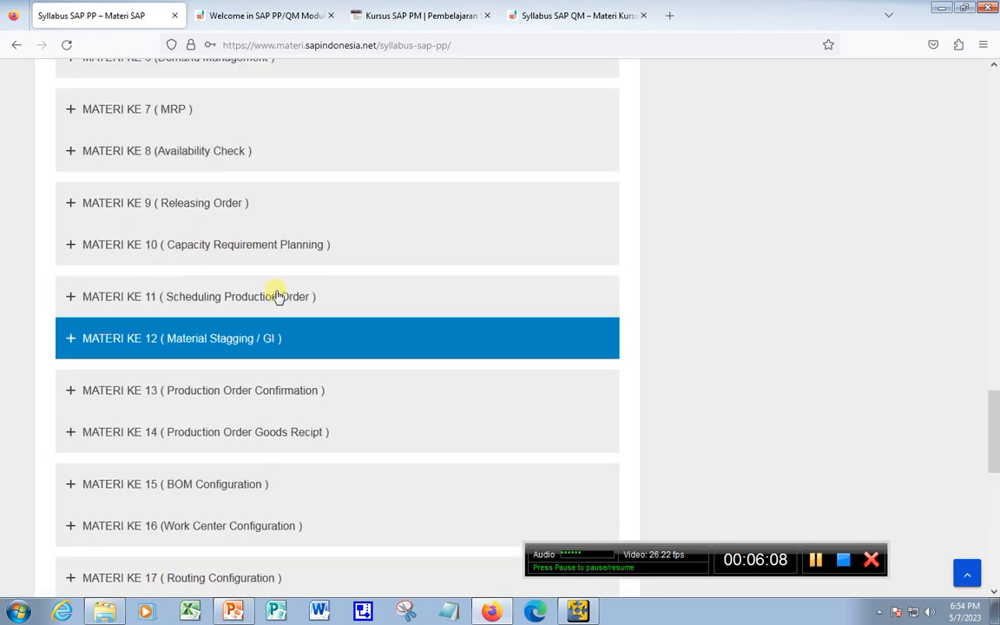
pyautogui.scroll(10, 271, 314)
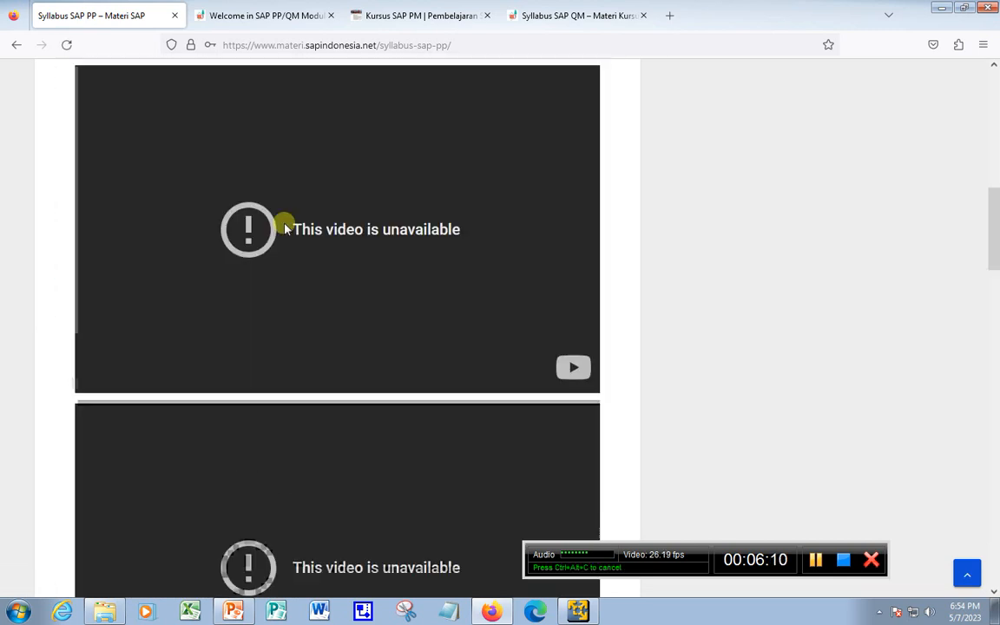
pyautogui.click(69, 382)
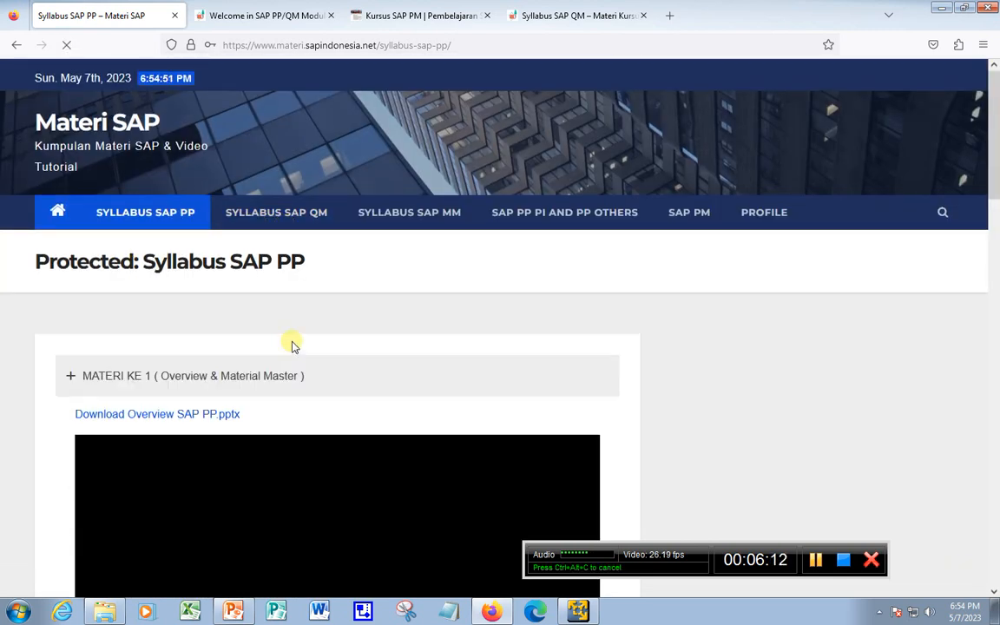
pyautogui.scroll(-3, 286, 330)
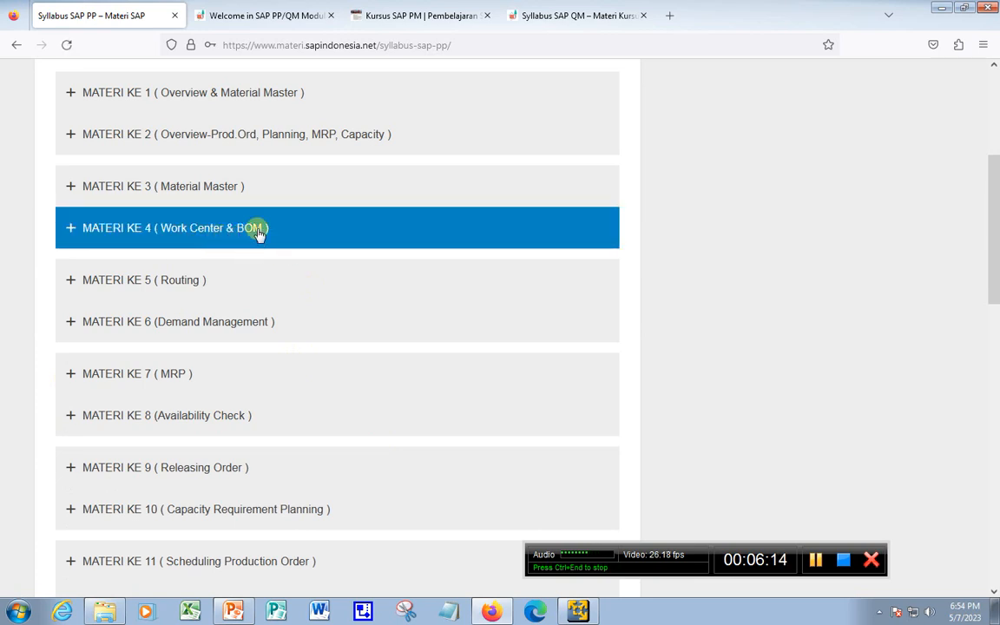
pyautogui.scroll(3, 386, 312)
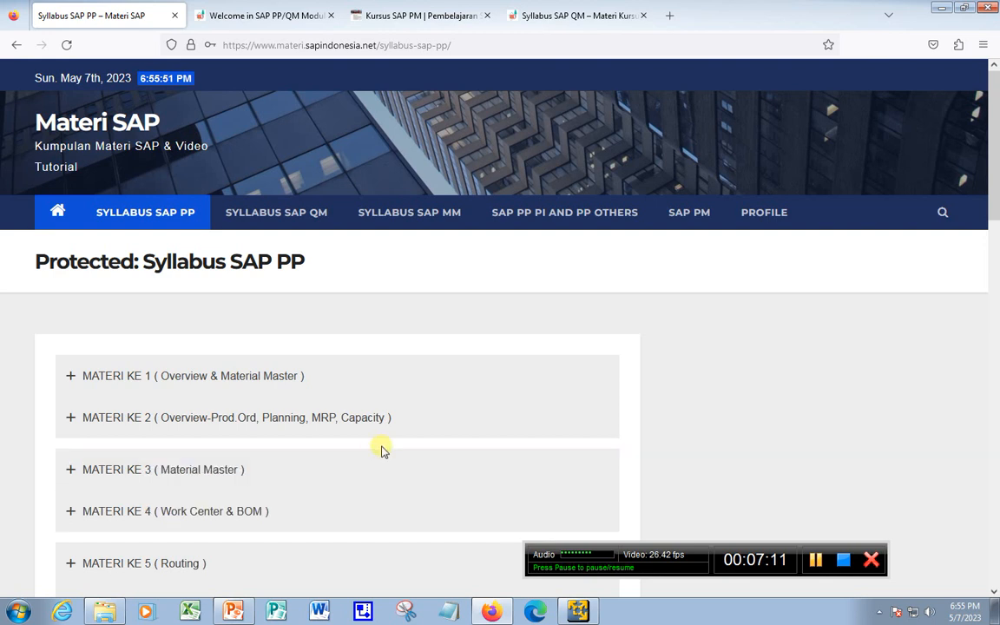
# Switch to the SAP Easy Access screen in VMware Player and reposition its window slightly higher and further left
pyautogui.hotkey('alt', 'Tab')
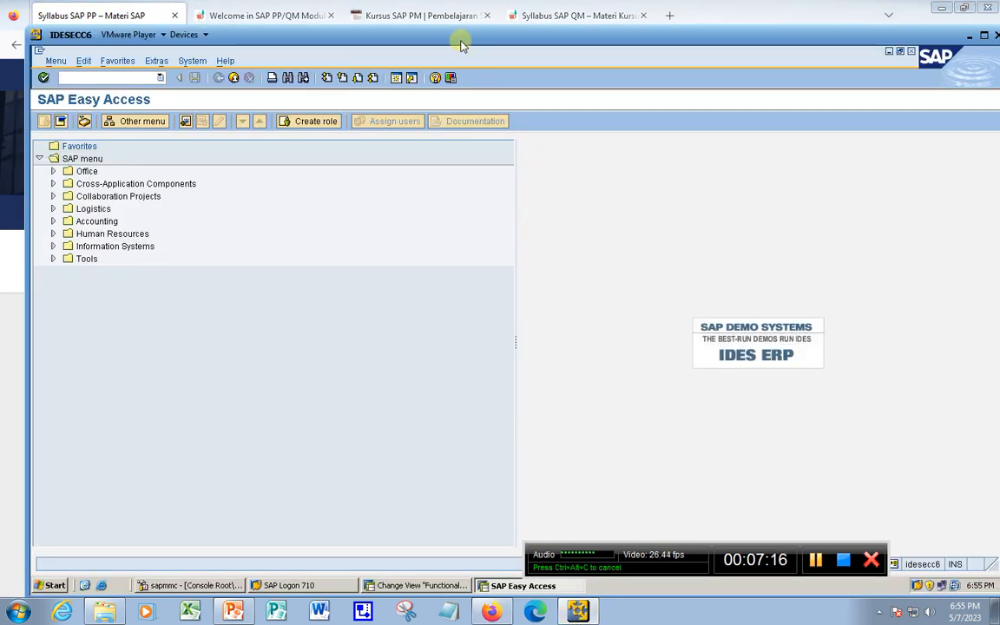
pyautogui.moveTo(458, 36); pyautogui.dragTo(456, 27)
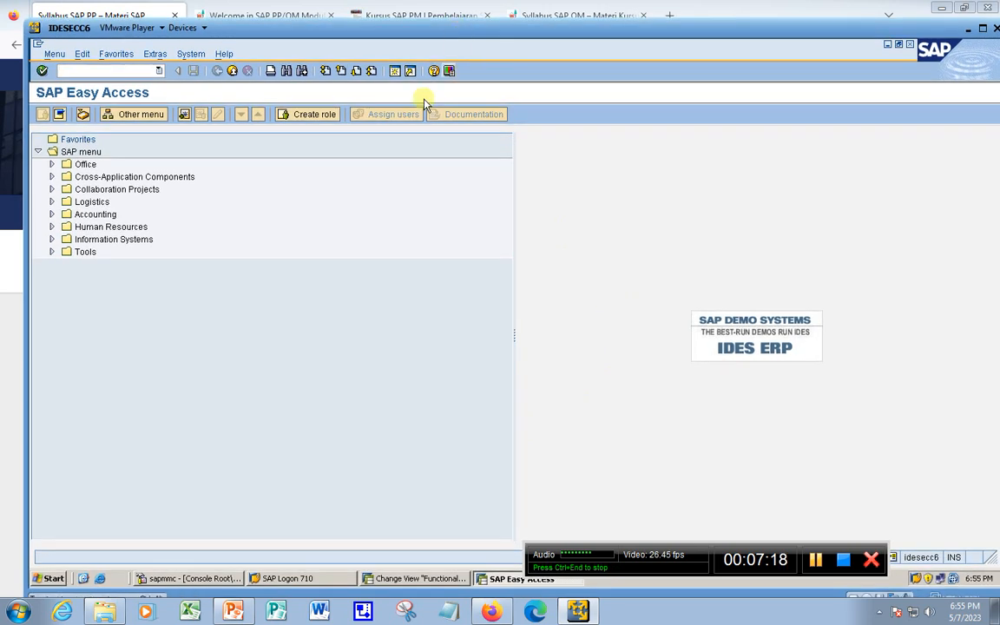
pyautogui.moveTo(556, 29); pyautogui.dragTo(548, 28)
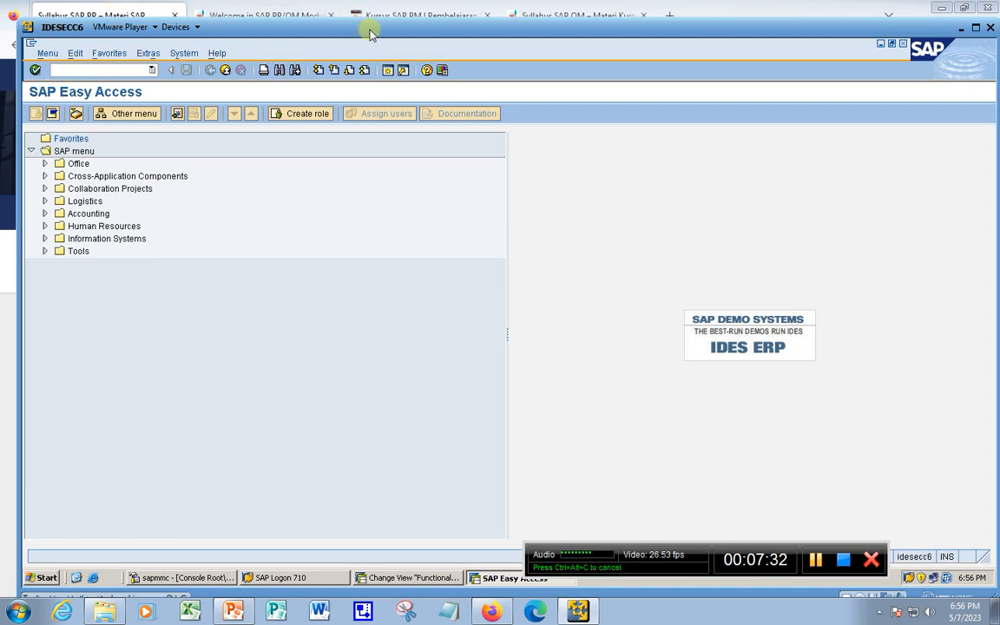
pyautogui.moveTo(371, 32)
pyautogui.mouseDown()
pyautogui.moveTo(462, 152)
pyautogui.moveTo(370, 27)
pyautogui.mouseUp()
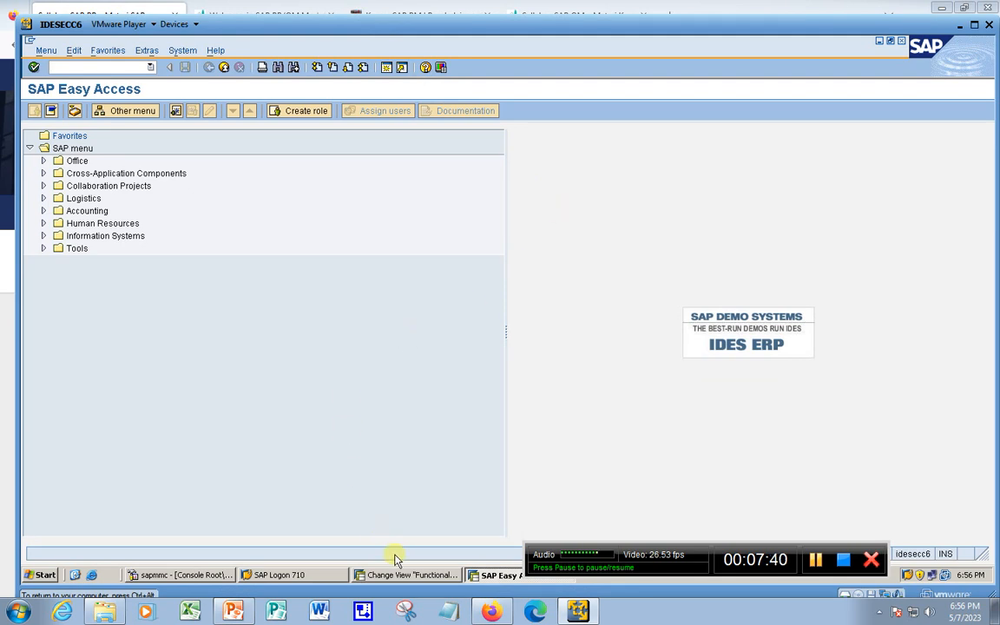
# Switch back to Firefox, examine the final SAP PP configuration lessons, and briefly expand and collapse MATERI KE 19 (Order Type Configuration)
pyautogui.click(493, 611)
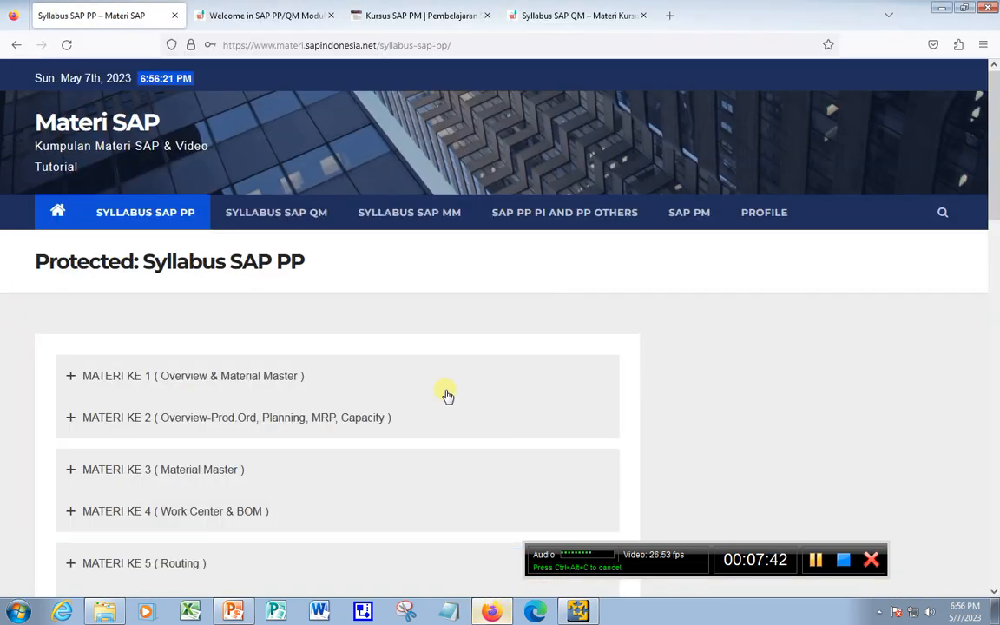
pyautogui.scroll(-2, 214, 470)
pyautogui.scroll(-12, 214, 469)
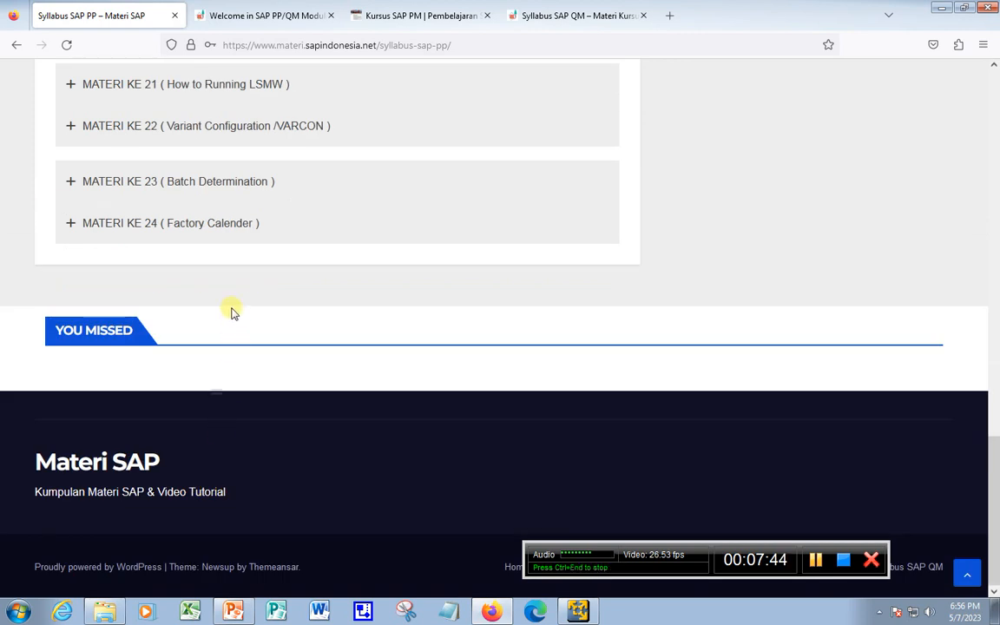
pyautogui.scroll(3, 230, 310)
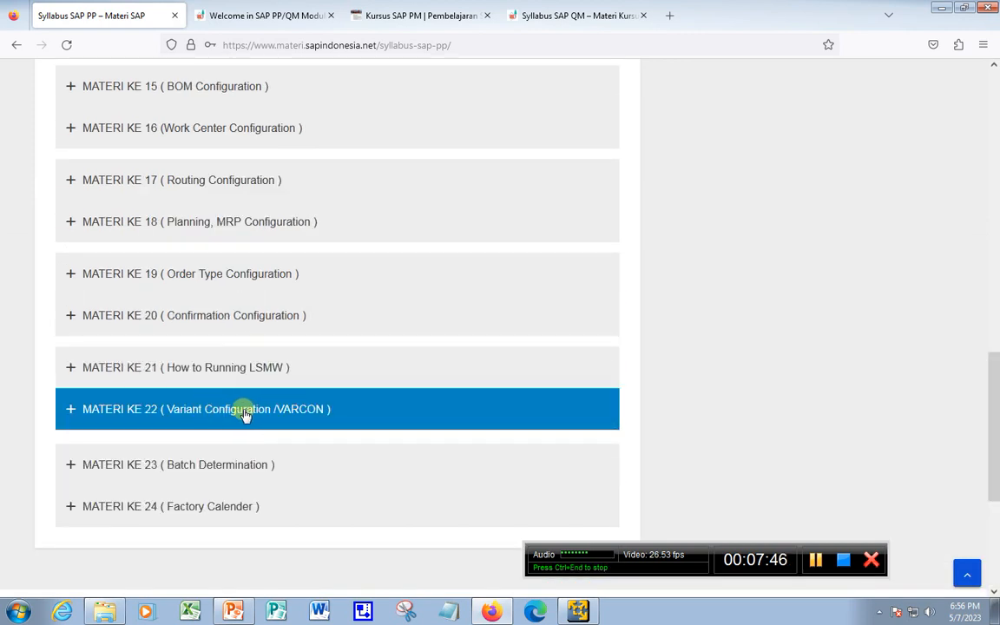
pyautogui.click(218, 280)
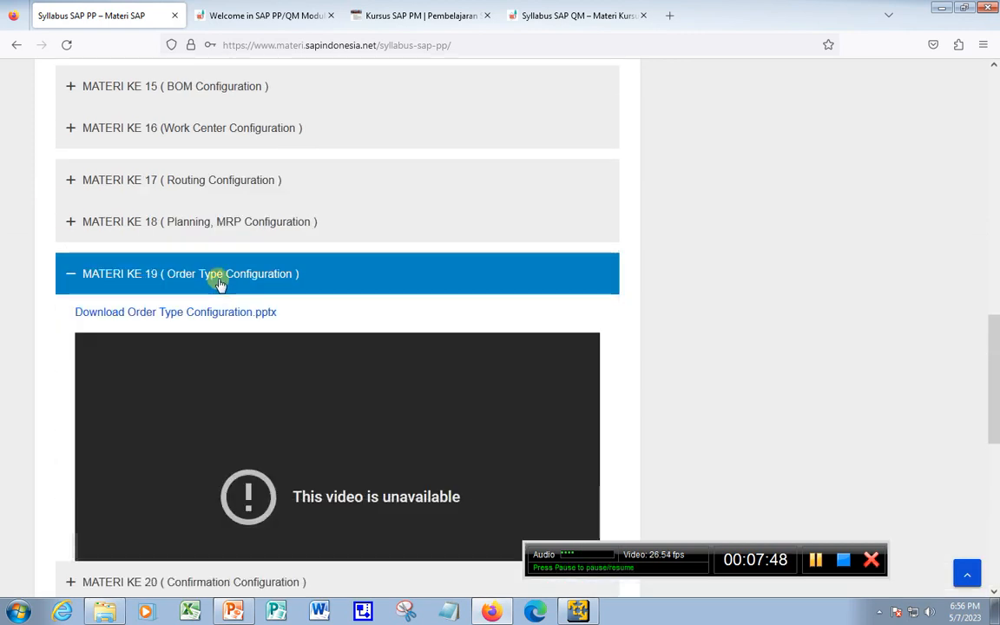
pyautogui.click(174, 277)
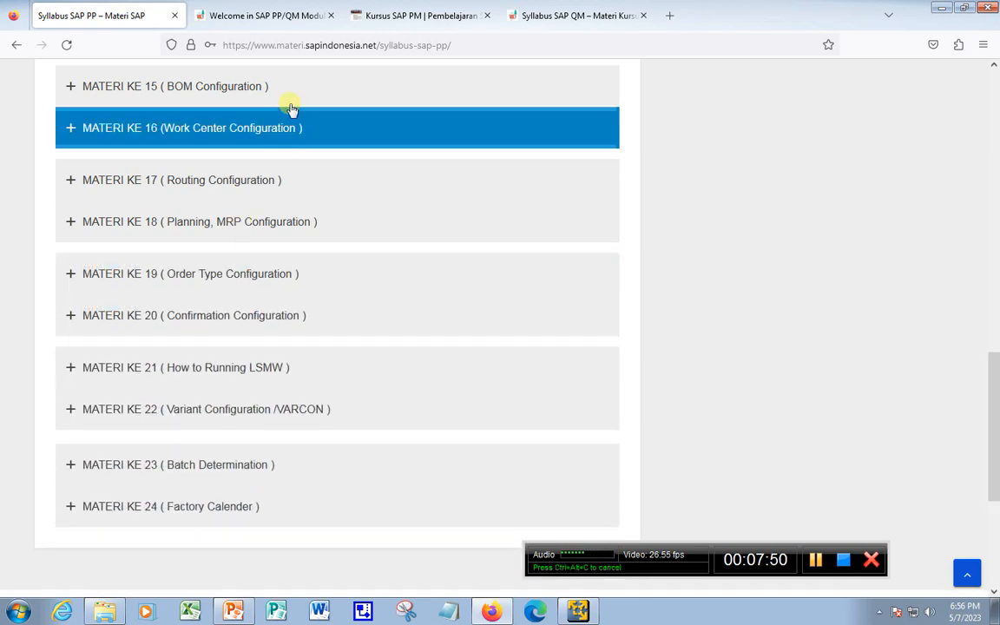
# Switch to SAP Easy Access in VMware Player and run transaction il01 to open the Create Functional Location initial screen
pyautogui.click(577, 610)
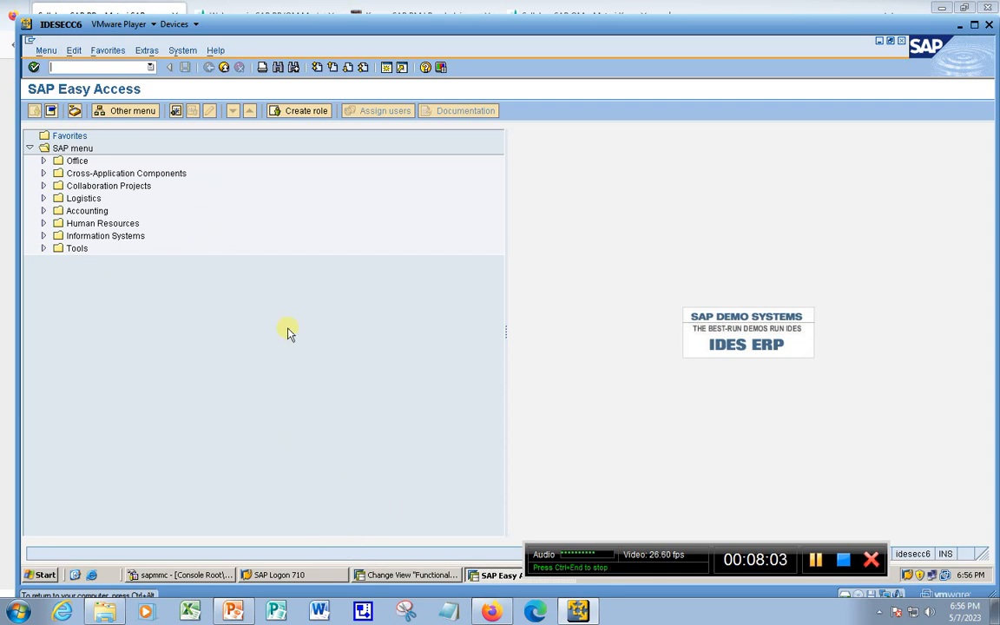
pyautogui.click(80, 71)
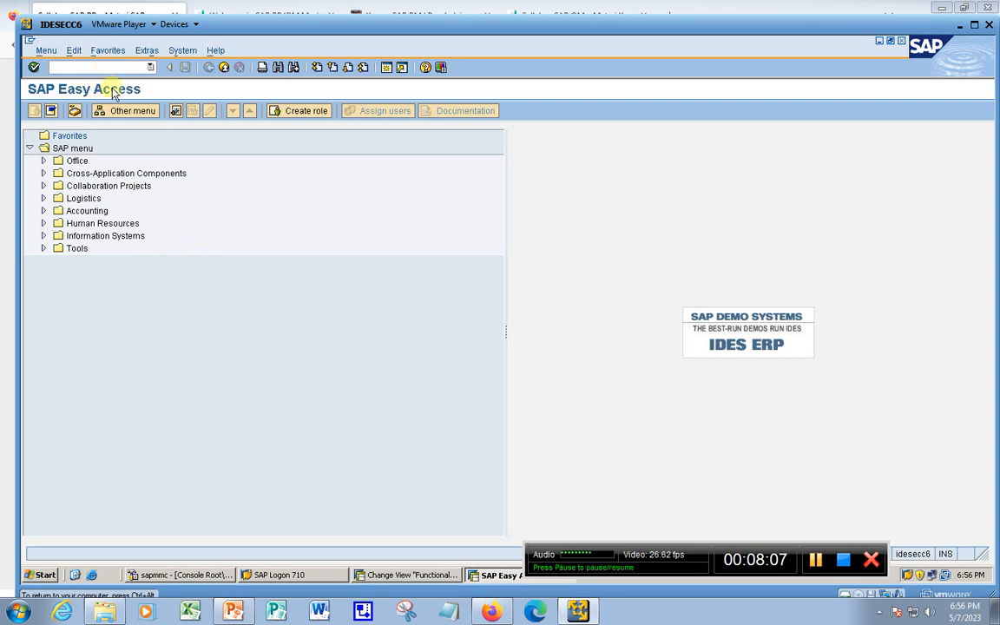
pyautogui.write('il01')
pyautogui.press('Return')
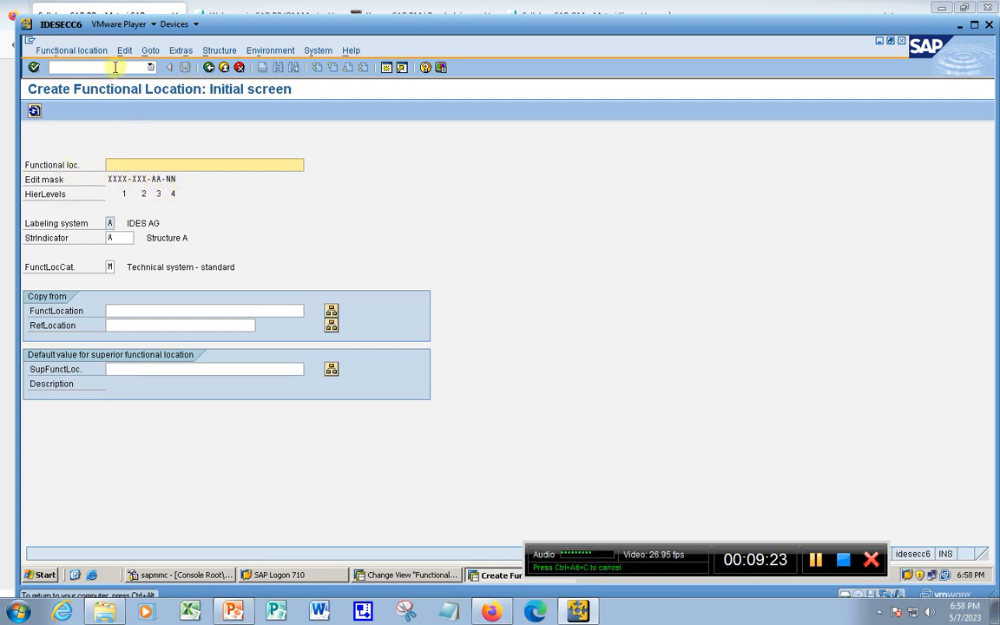
# Open a new SAP session, run transaction spro, and display the SAP Reference IMG
pyautogui.click(386, 67)
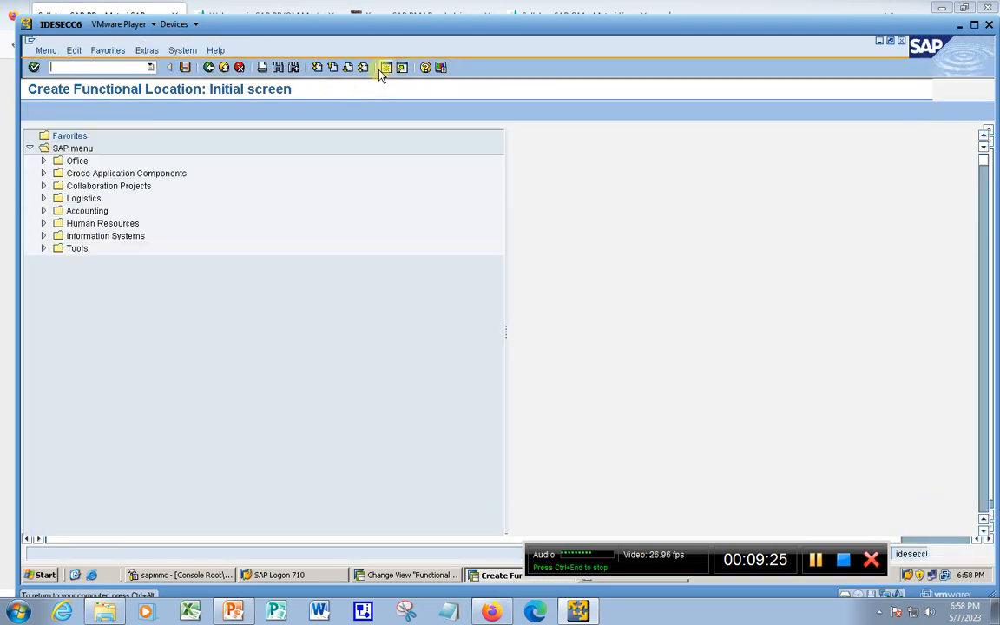
pyautogui.write('s')
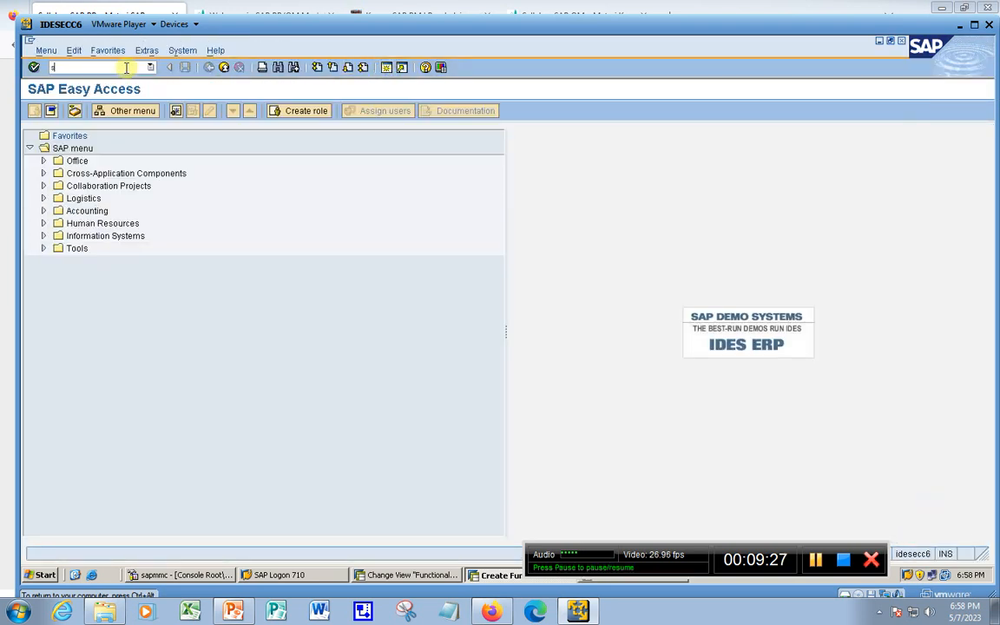
pyautogui.write('pro')
pyautogui.press('Return')
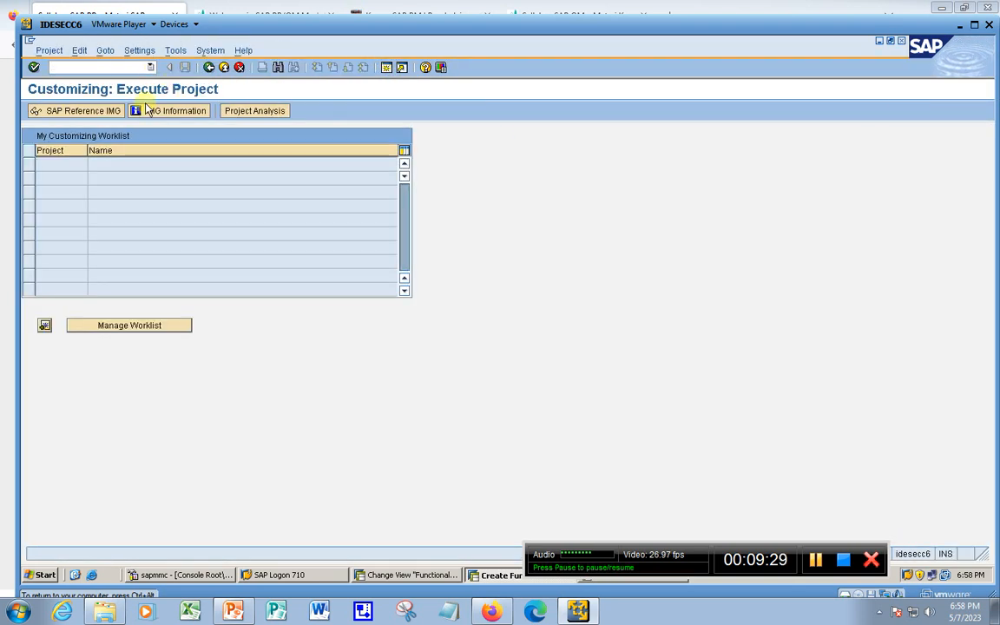
pyautogui.click(70, 110)
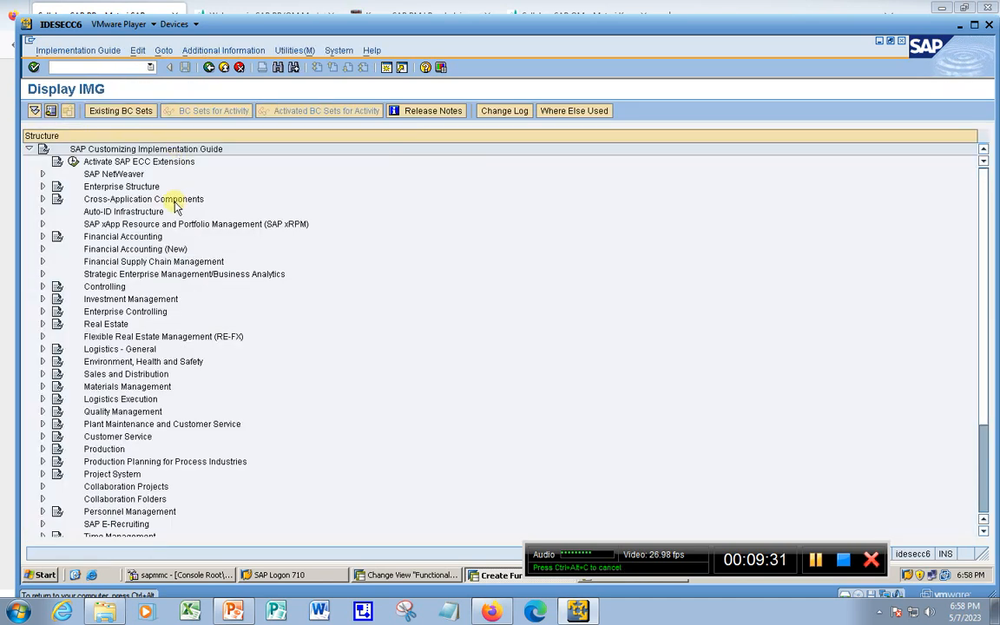
# Expand Plant Maintenance and Customer Service through Master Data and Technical Objects down to the Functional Locations activities
pyautogui.click(86, 424)
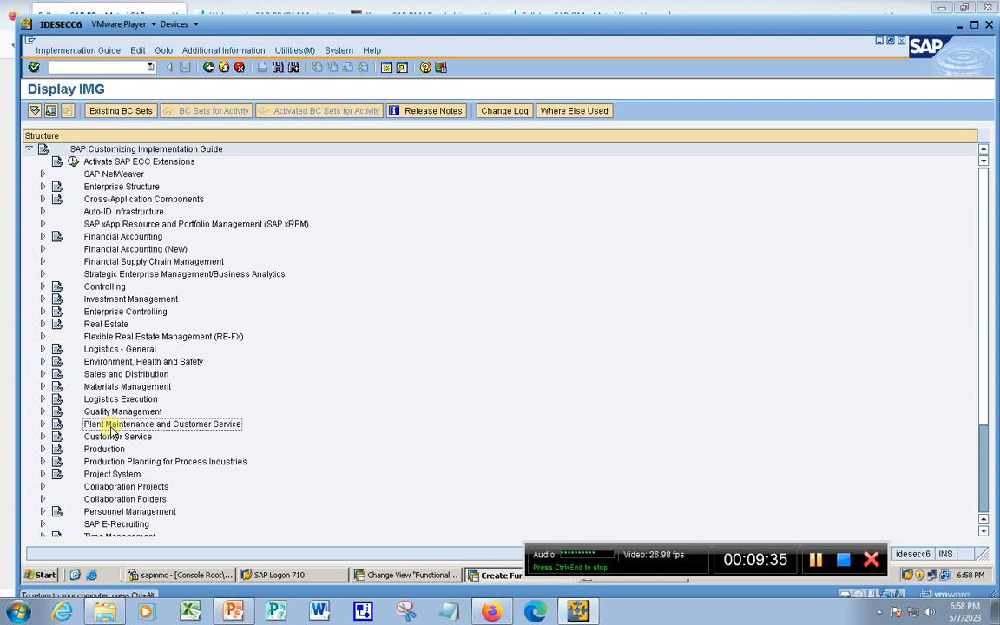
pyautogui.click(42, 424)
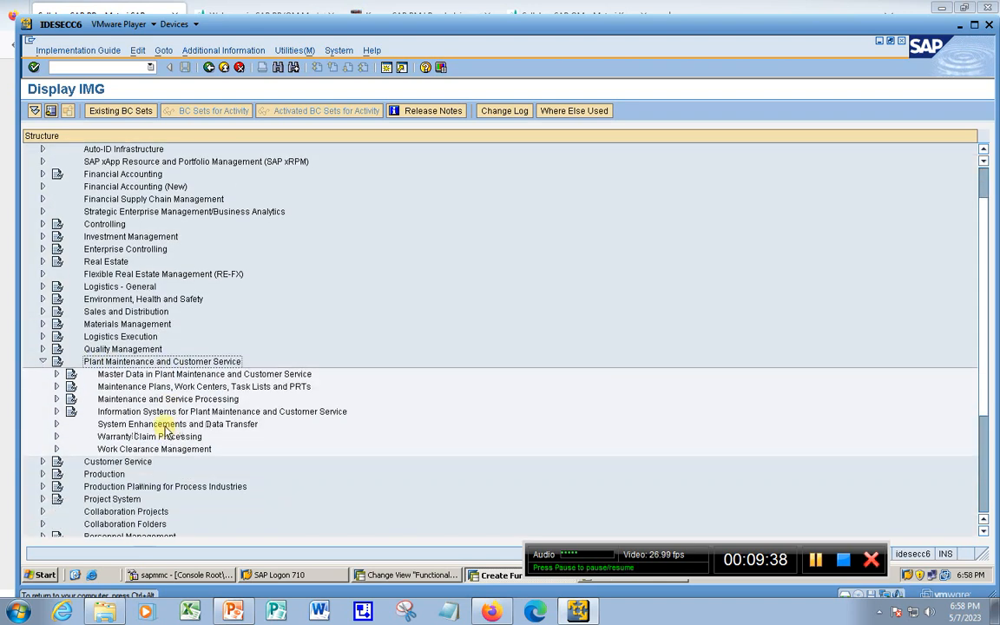
pyautogui.click(125, 375)
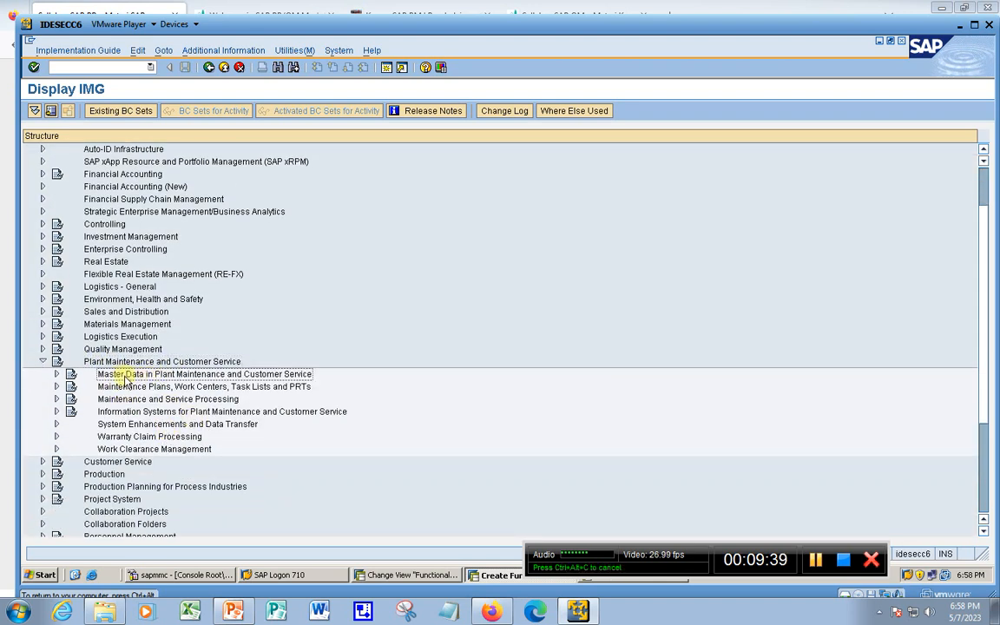
pyautogui.click(56, 373)
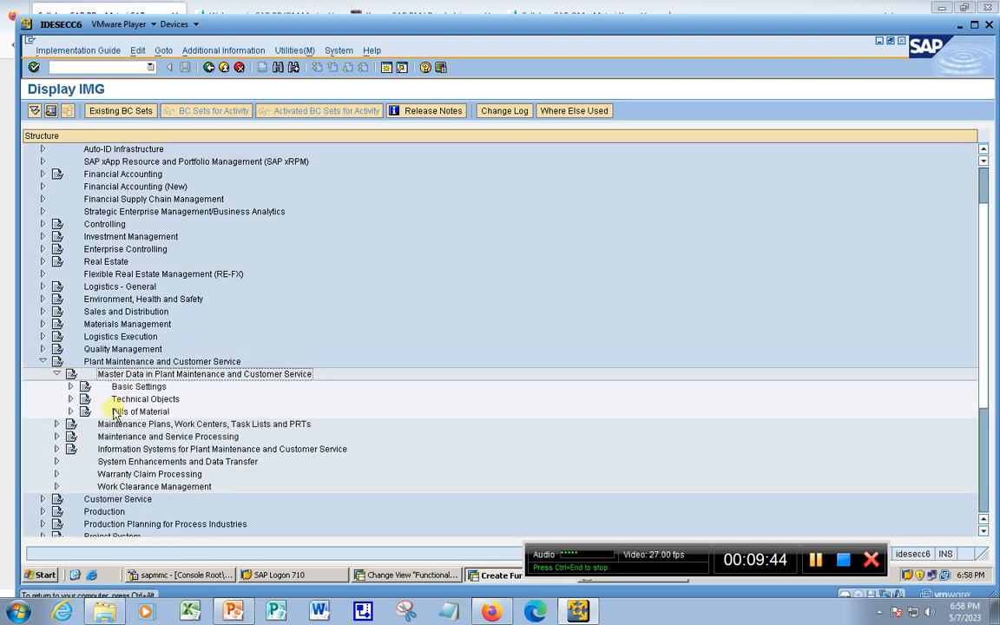
pyautogui.click(70, 400)
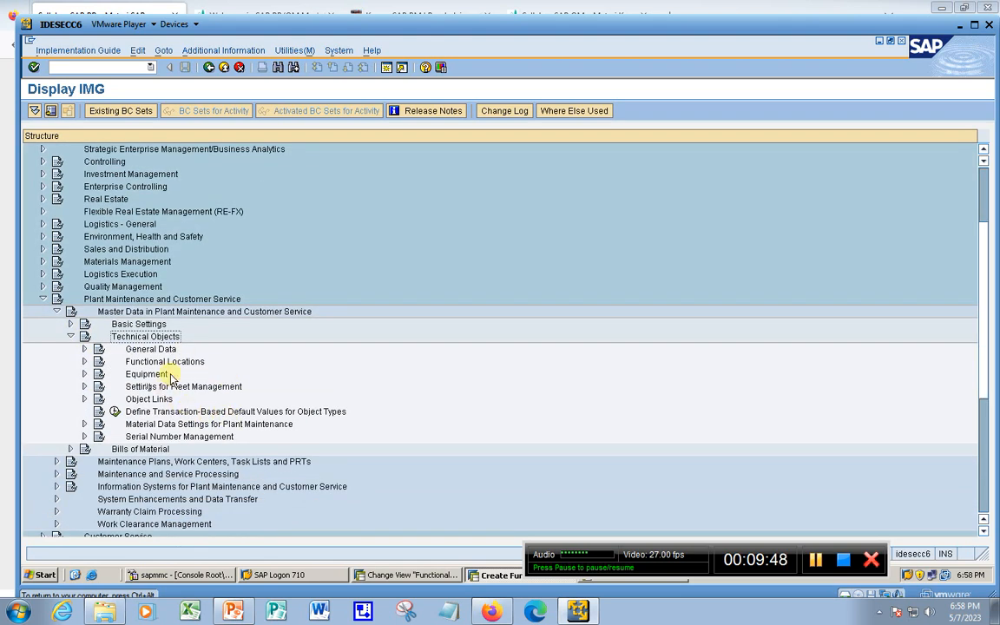
pyautogui.click(155, 363)
pyautogui.doubleClick(152, 364)
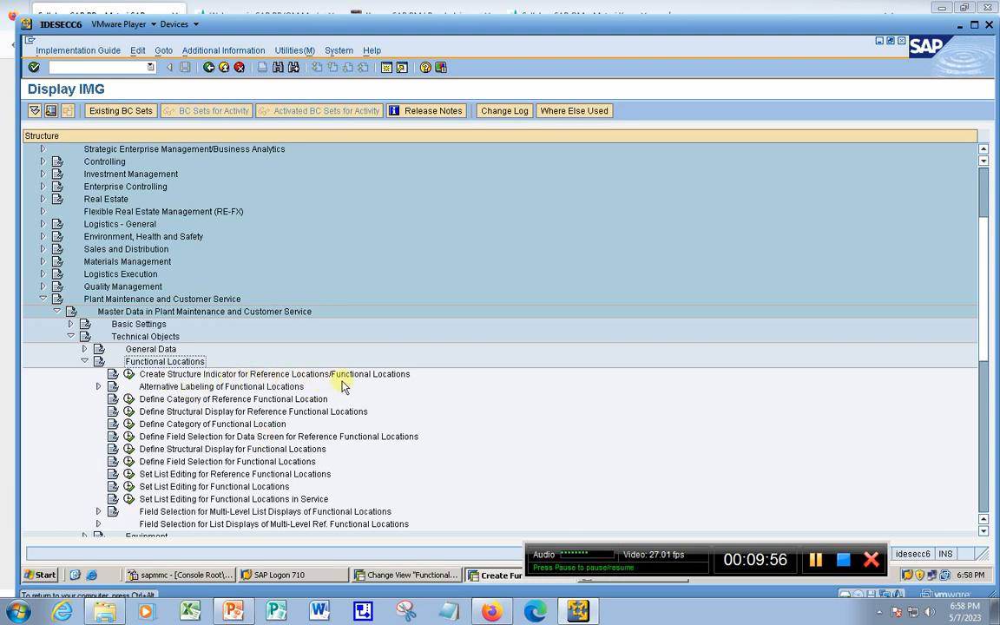
# Open Create Structure Indicator for Reference Locations/Functional Locations as locked display data, and close the other session holding it in change mode
pyautogui.click(128, 375)
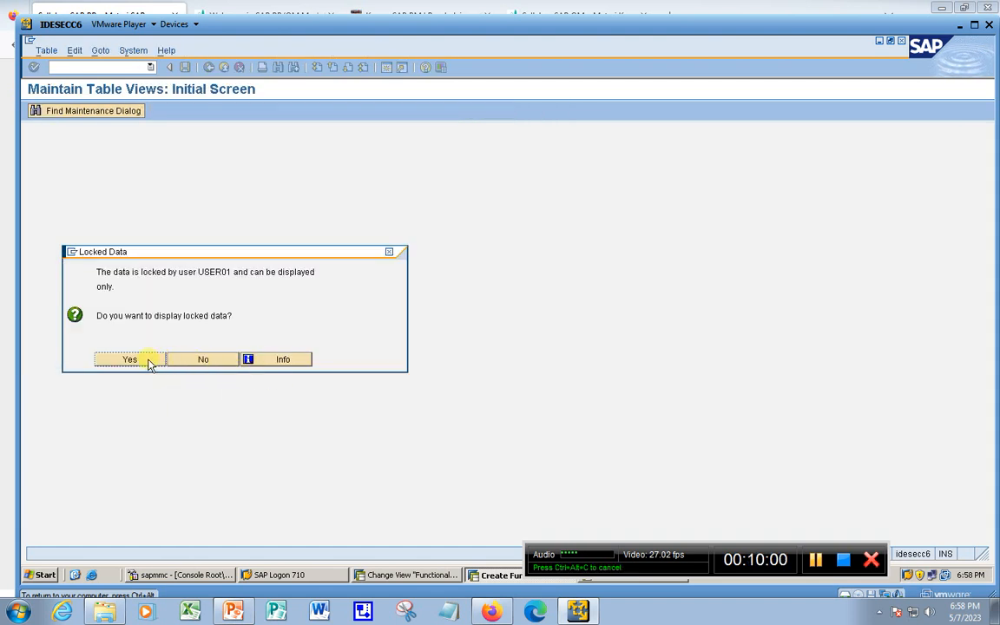
pyautogui.click(146, 361)
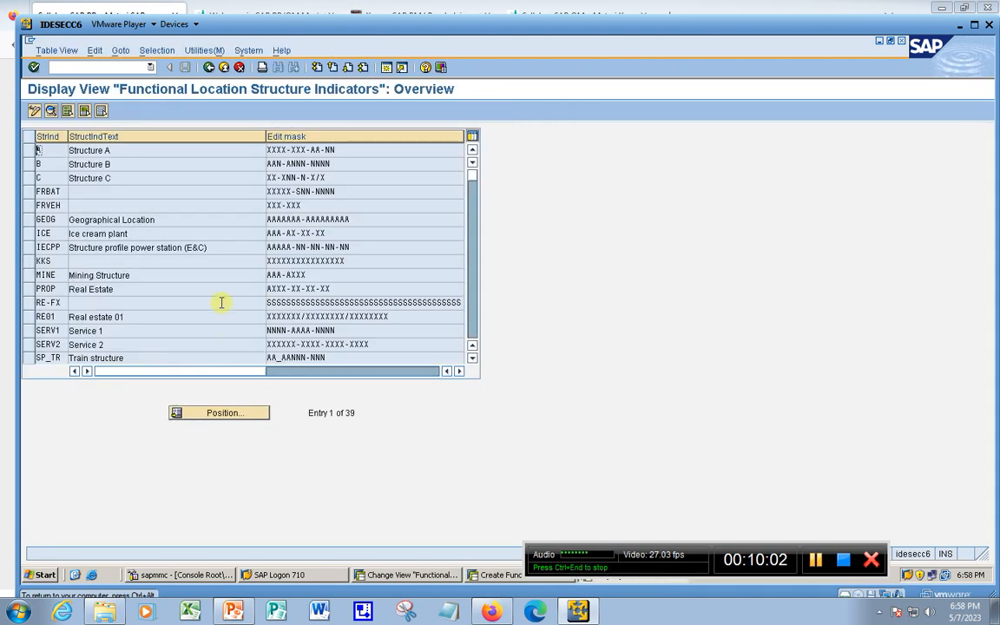
pyautogui.hotkey('ctrl', 'F1')
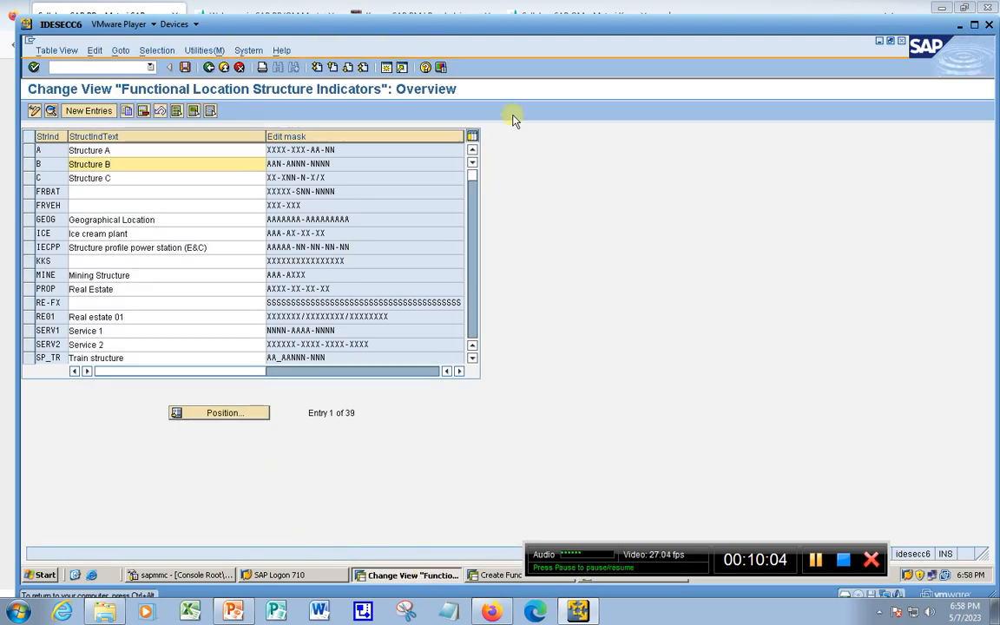
pyautogui.click(495, 575)
pyautogui.click(902, 40)
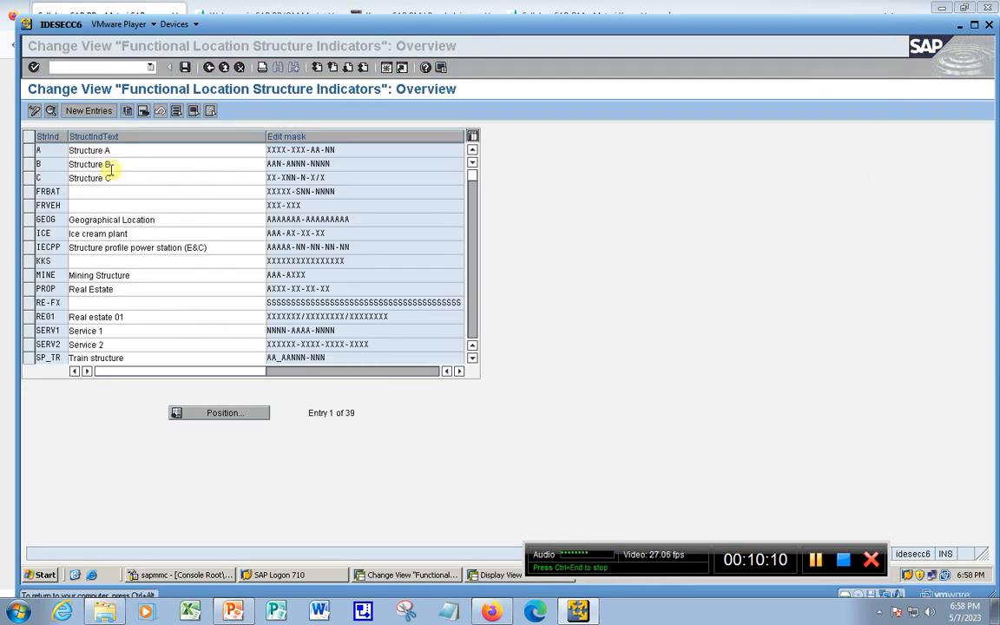
# Compare the edit masks of structure indicators A, B and FRBAT in the structure indicators overview
pyautogui.click(52, 162)
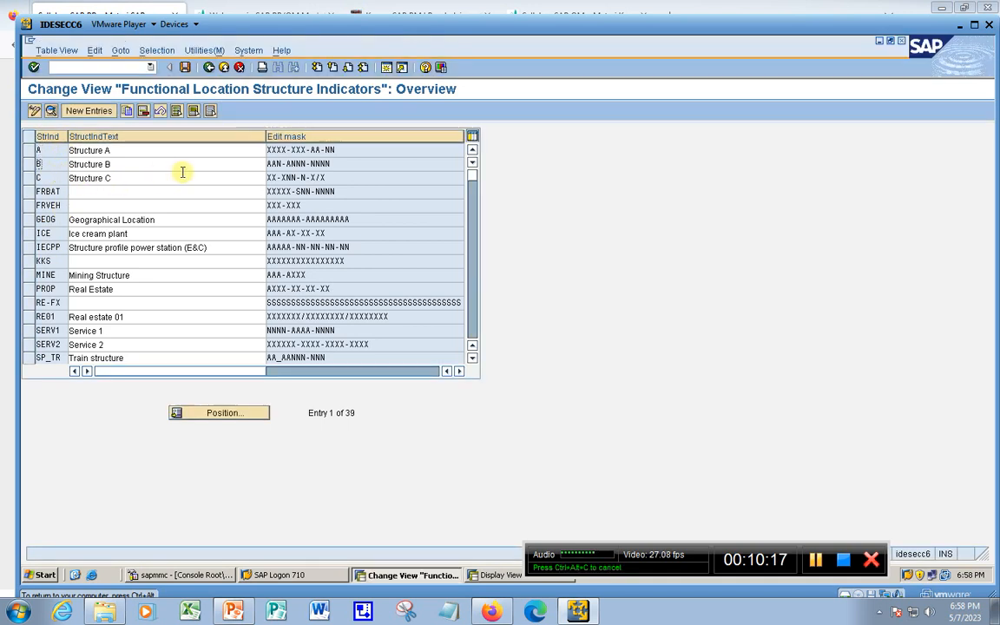
pyautogui.click(368, 153)
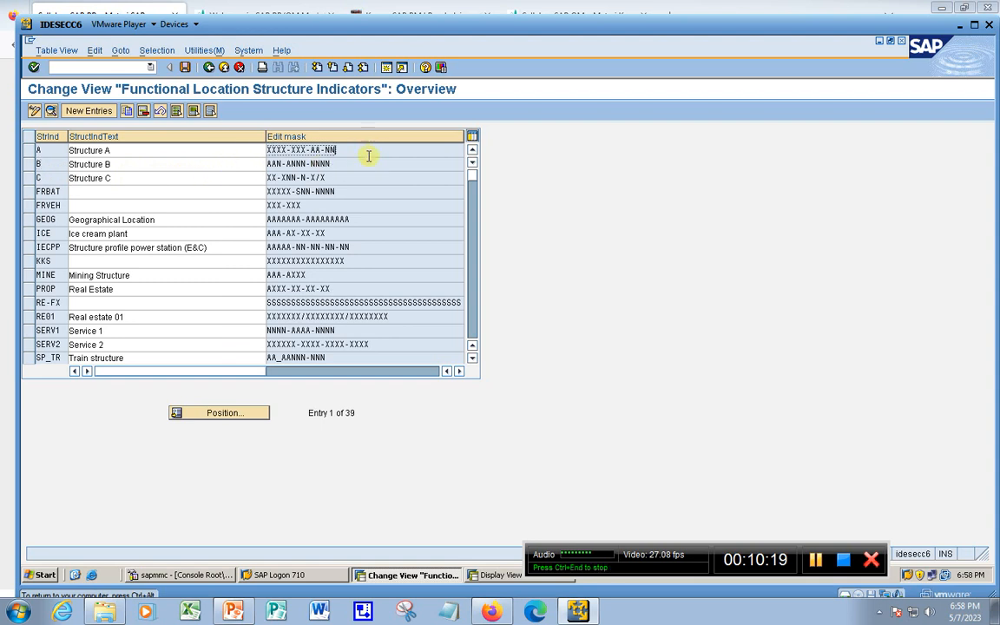
pyautogui.click(364, 163)
pyautogui.click(363, 190)
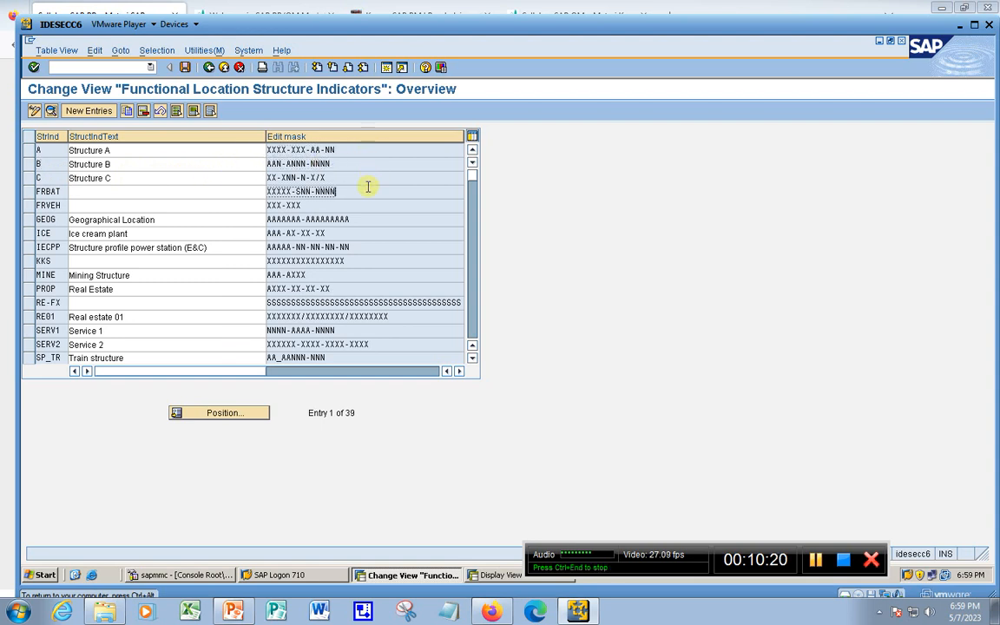
# Open the details of structure indicator A, examine its text, edit mask and hierarchy levels, and return to the overview
pyautogui.click(30, 151)
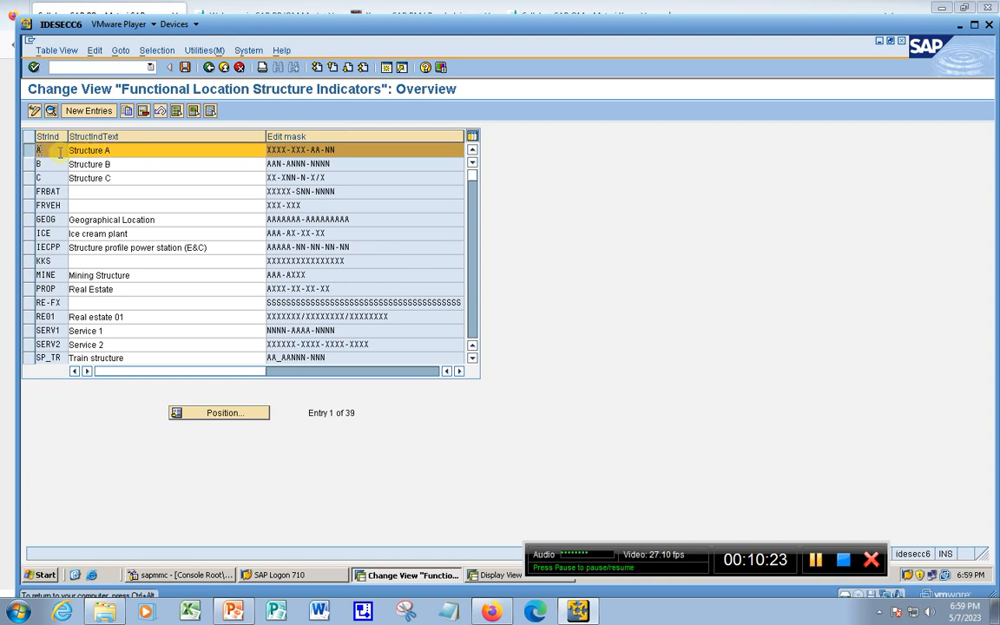
pyautogui.doubleClick(49, 150)
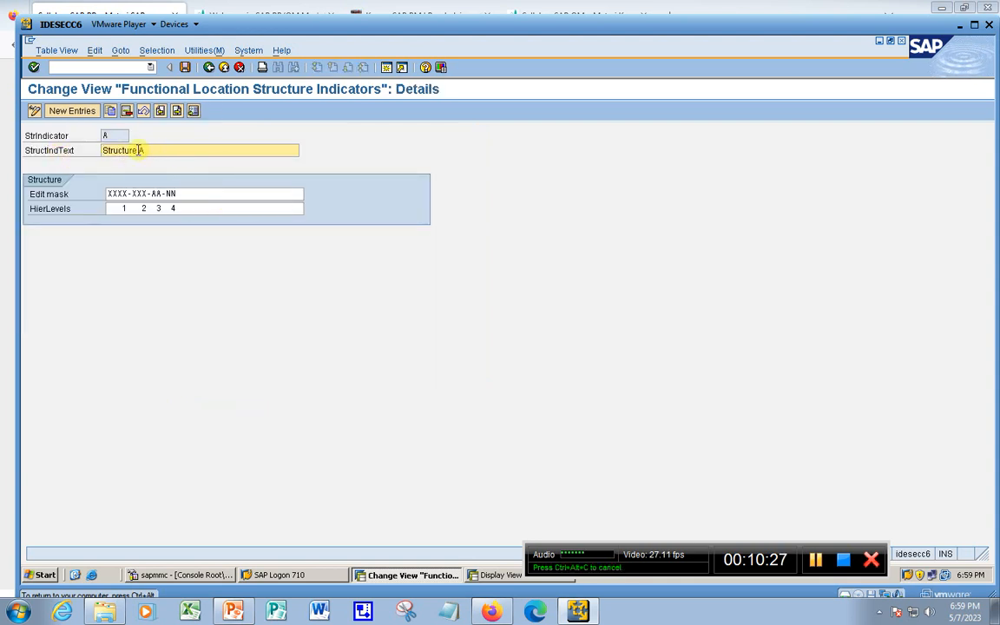
pyautogui.click(173, 151)
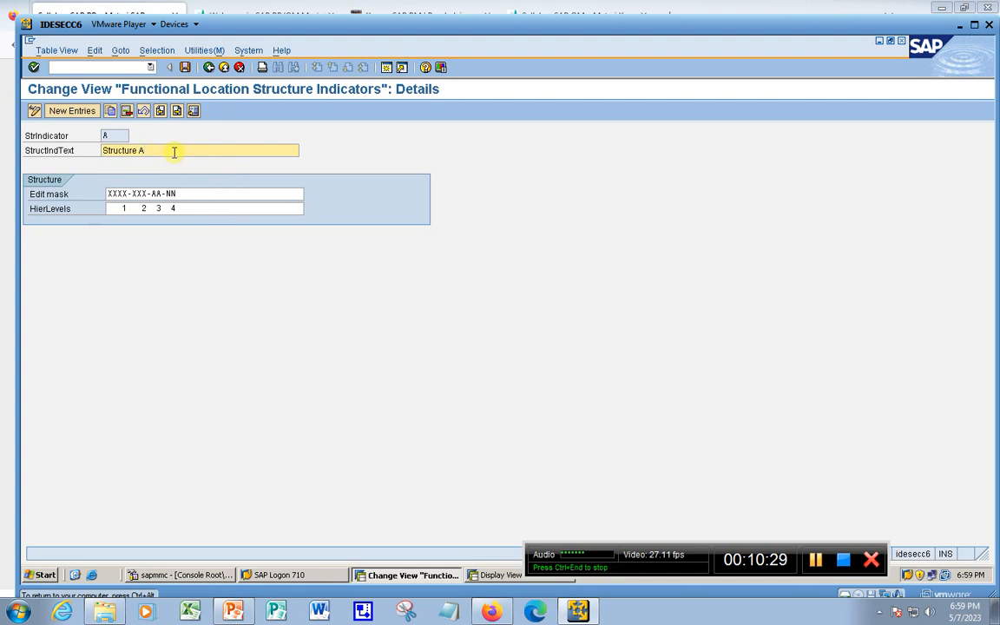
pyautogui.click(191, 195)
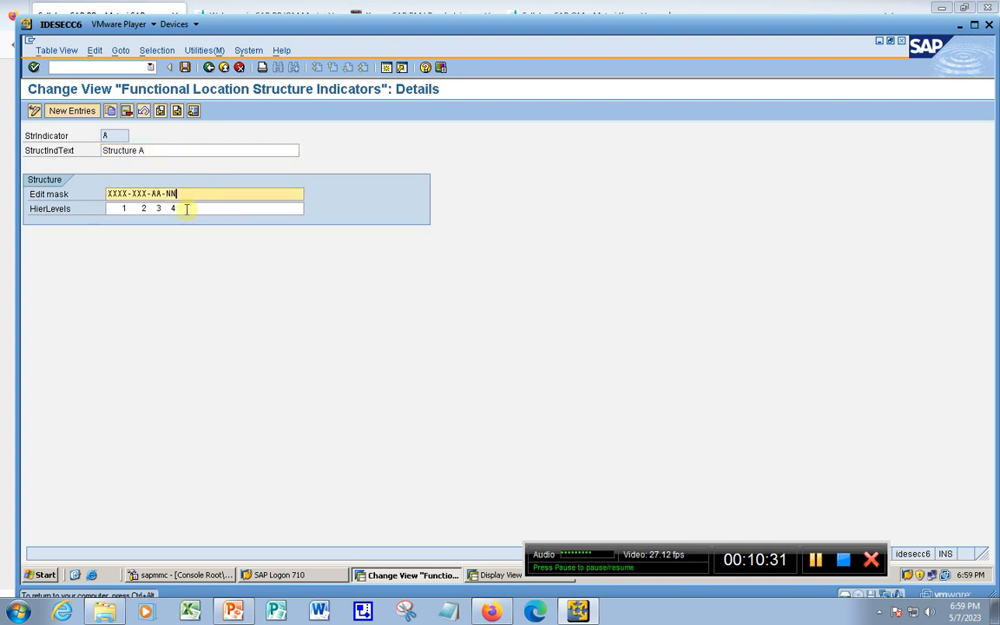
pyautogui.click(187, 209)
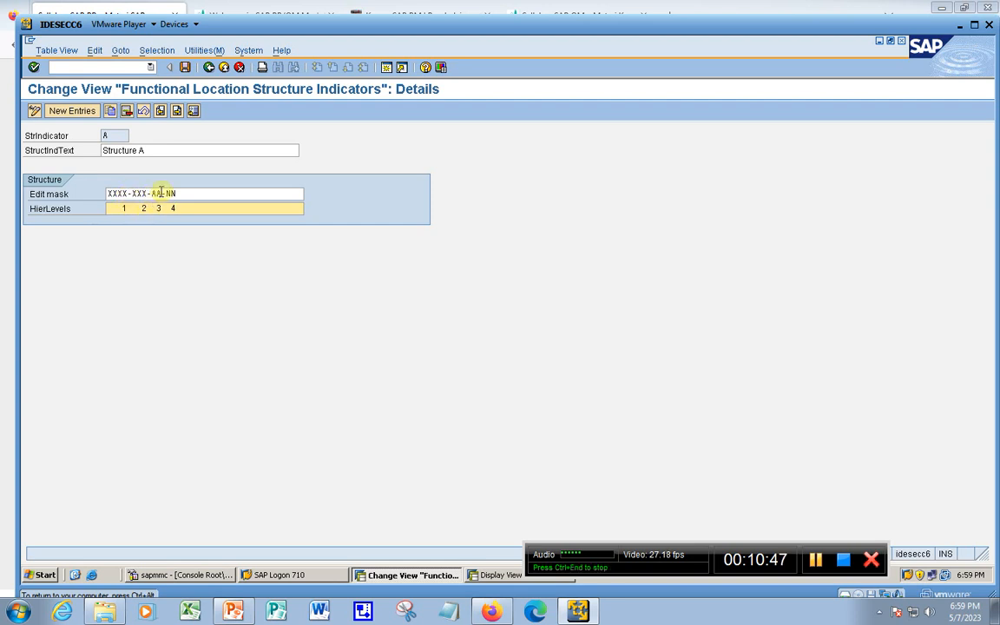
pyautogui.click(208, 68)
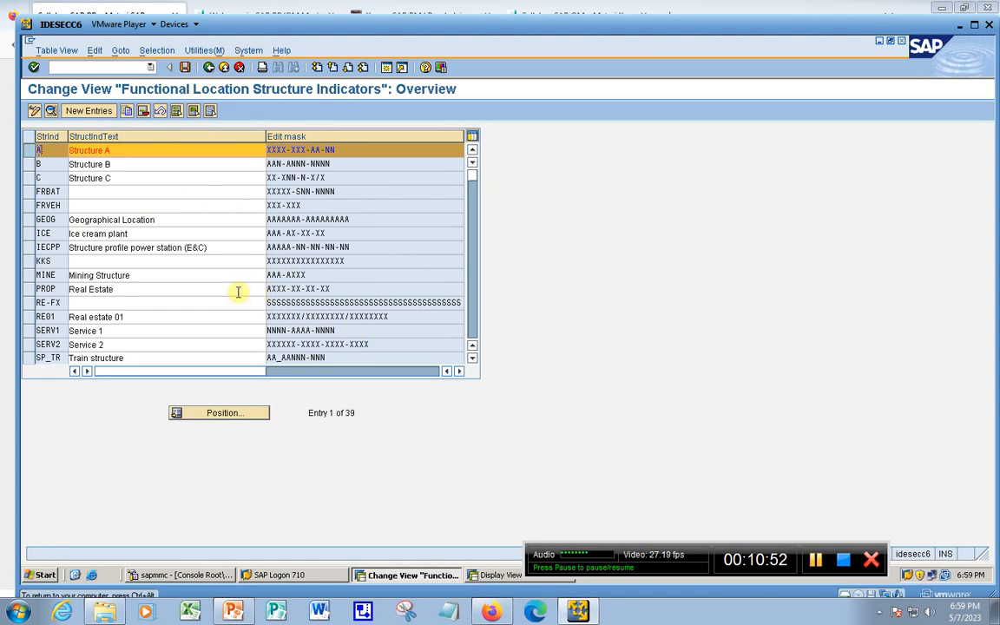
# View the details of structure indicator IECPP, return to the overview, and highlight the edit mask of Structure A
pyautogui.click(220, 250)
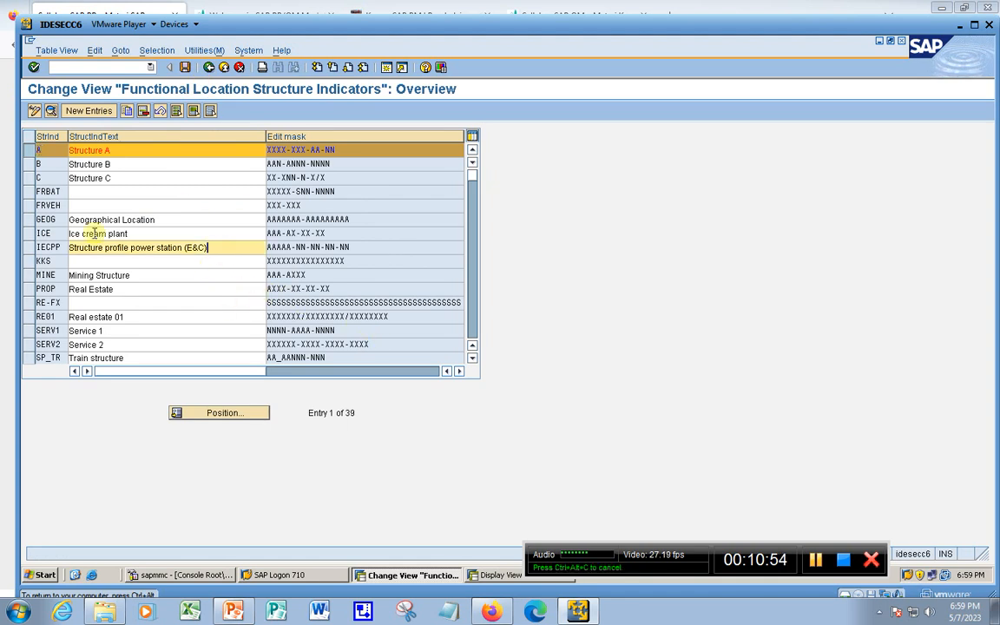
pyautogui.doubleClick(49, 248)
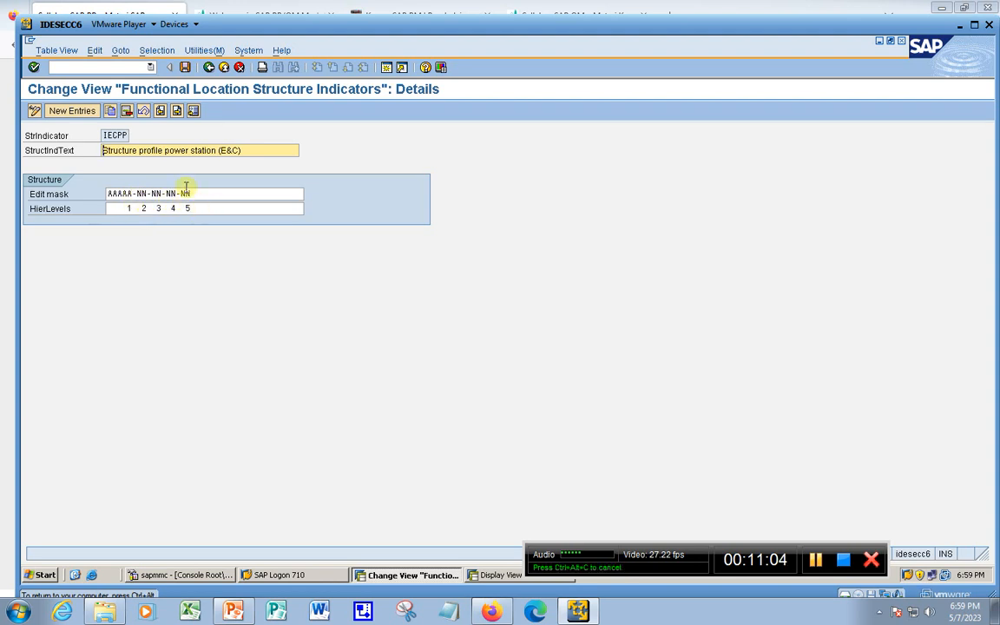
pyautogui.click(209, 68)
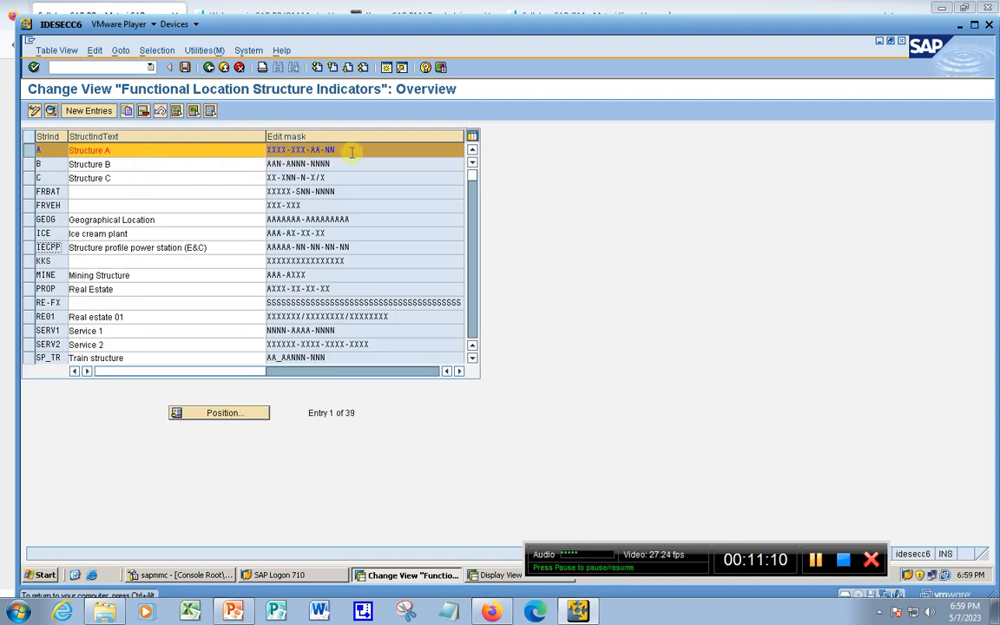
pyautogui.moveTo(339, 149); pyautogui.dragTo(267, 151)
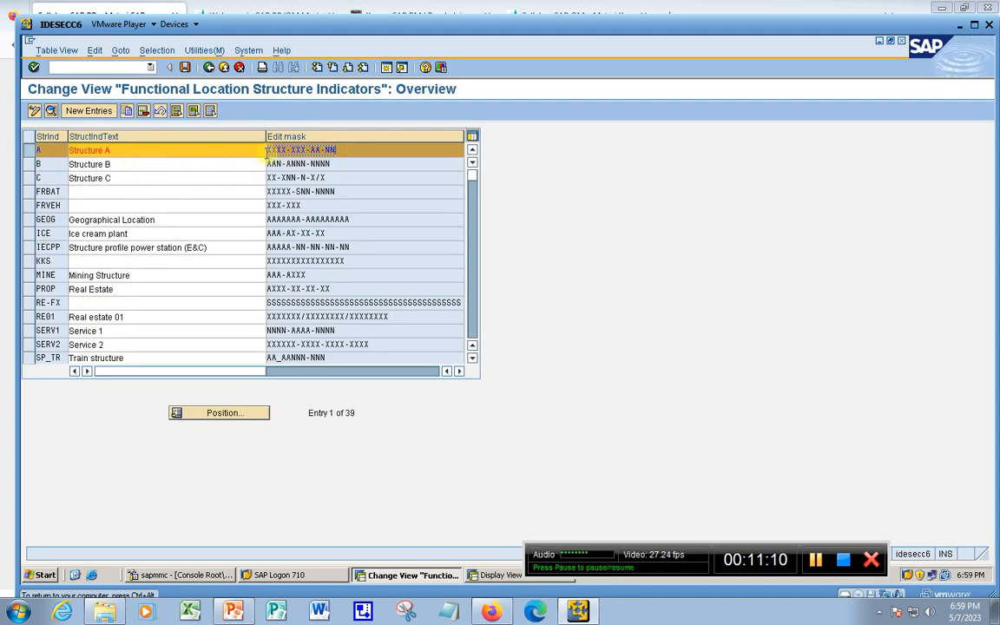
# Run transaction il01 in a new SAP session and transaction ih01 in another new session
pyautogui.click(385, 68)
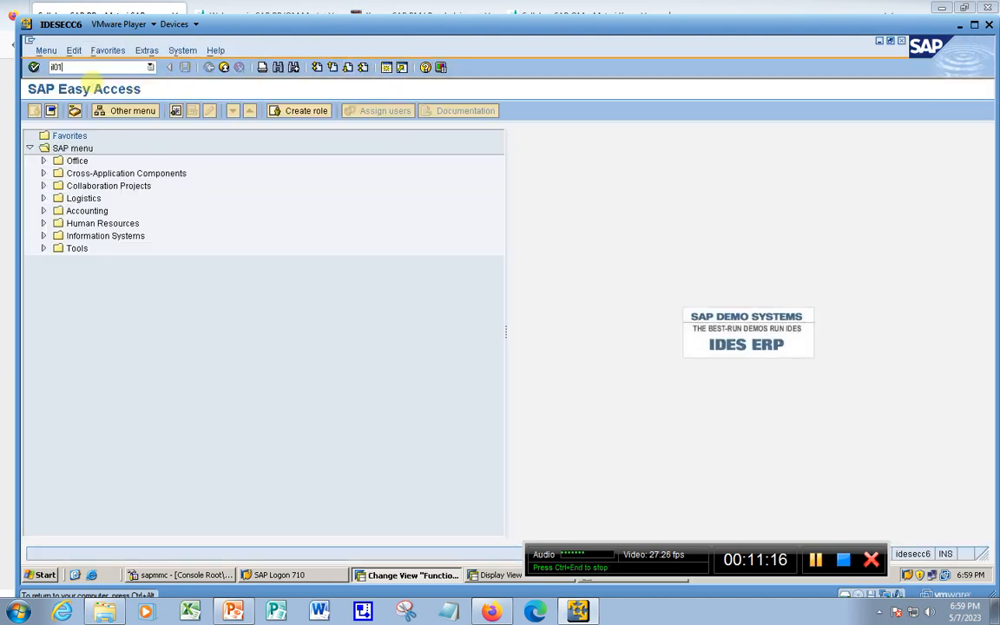
pyautogui.press('Return')
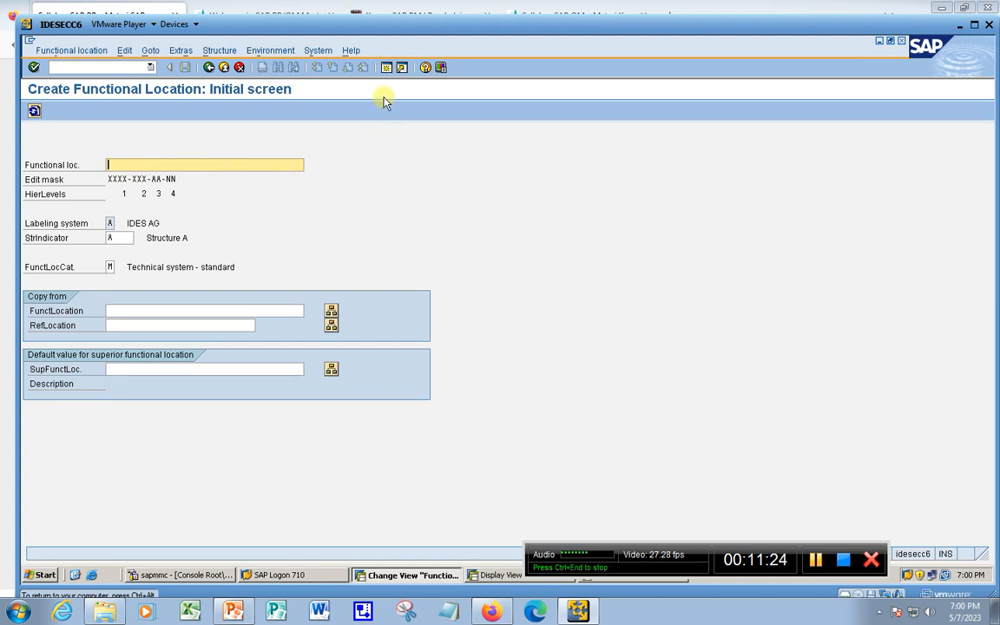
pyautogui.click(387, 69)
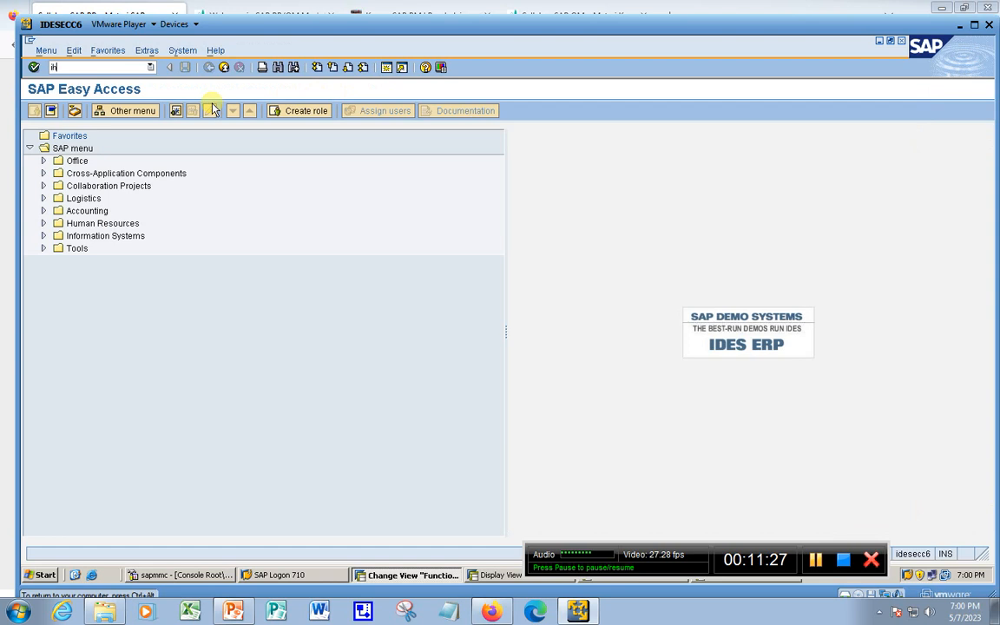
pyautogui.write('01')
pyautogui.press('Return')
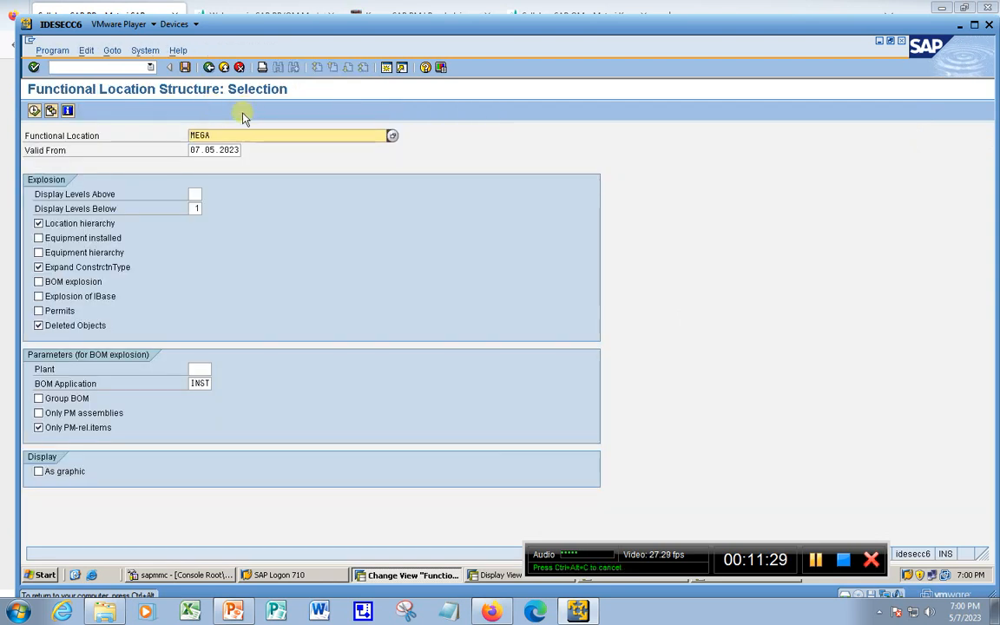
# Display the structure list of functional location MEGA with installed equipment, equipment hierarchy, BOM explosion, IBase explosion and permits included
pyautogui.click(223, 135)
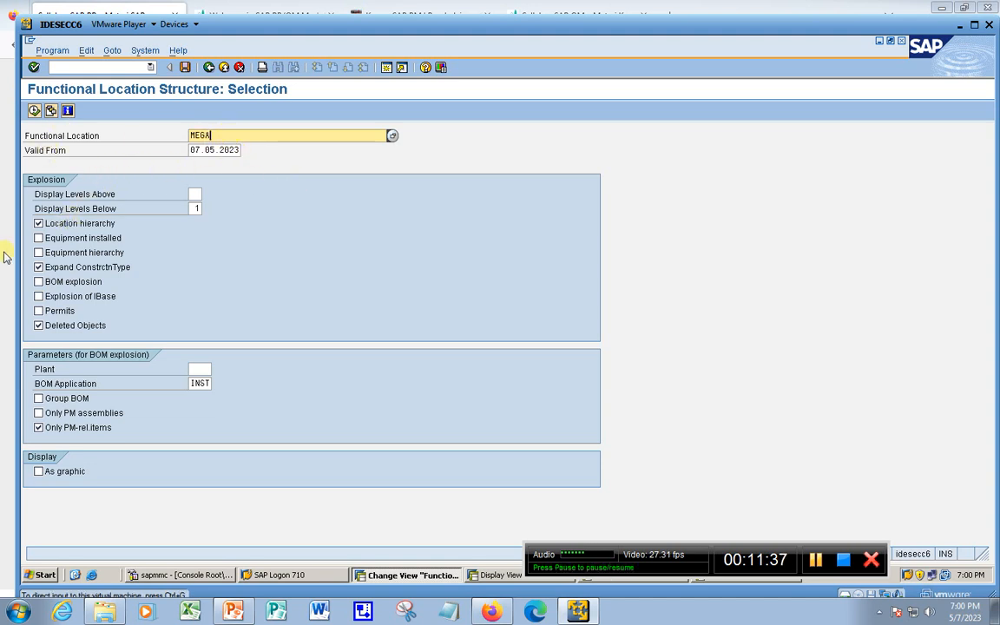
pyautogui.click(39, 239)
pyautogui.click(39, 252)
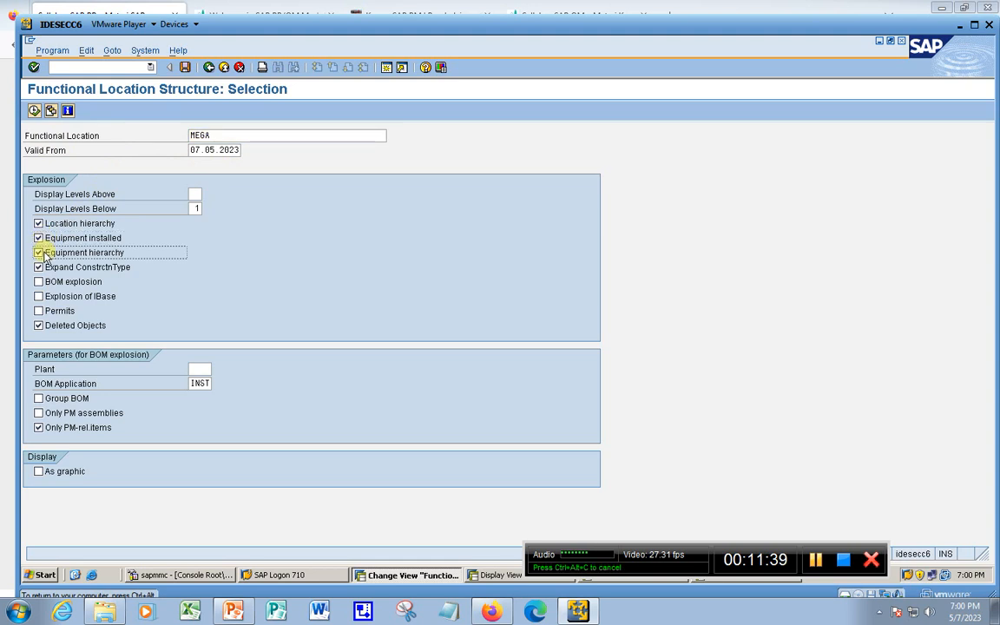
pyautogui.click(39, 296)
pyautogui.click(39, 310)
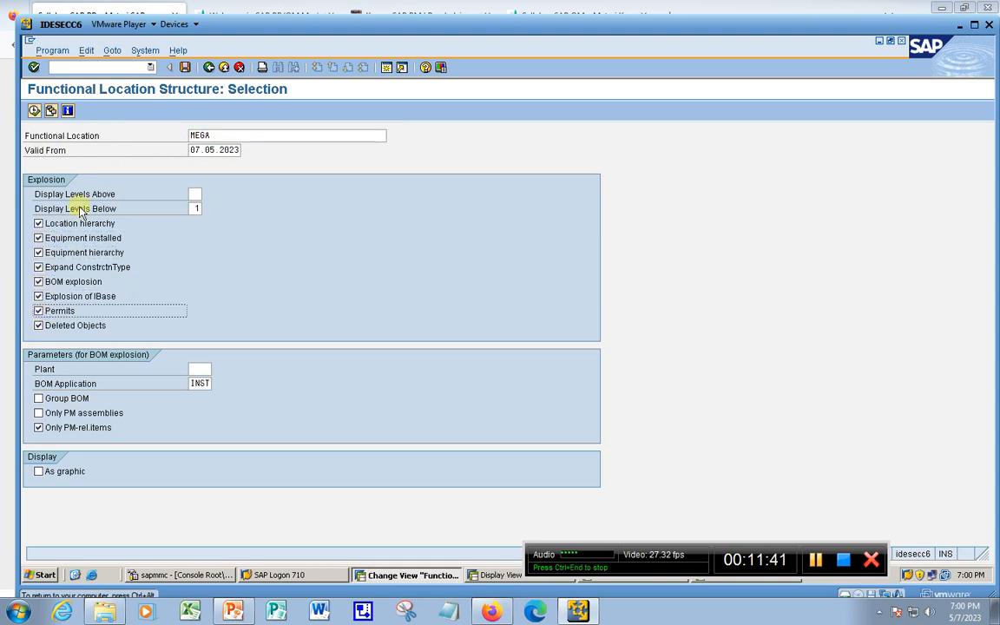
pyautogui.click(34, 112)
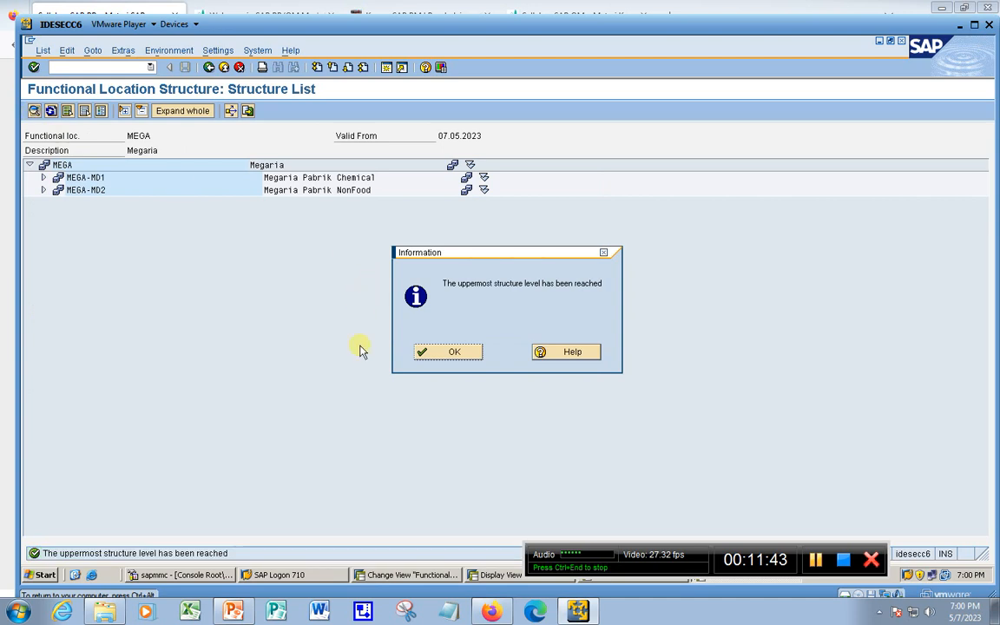
pyautogui.click(445, 352)
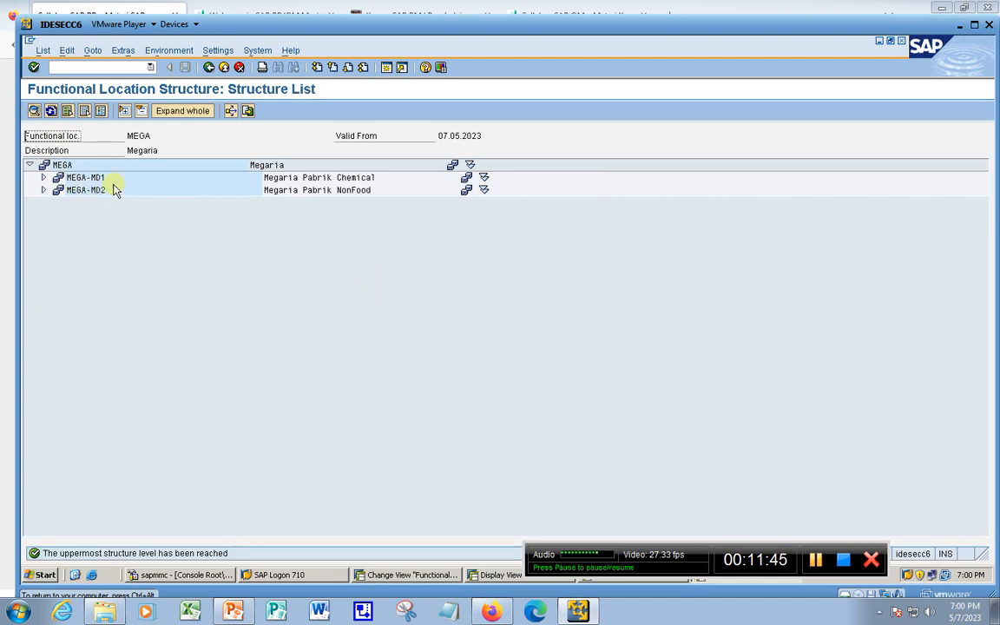
# Expand the whole MEGA structure and examine its levels from MEGA-MD1 and MEGA-MD1-WH down to the warehouses and diesel generator
pyautogui.click(192, 113)
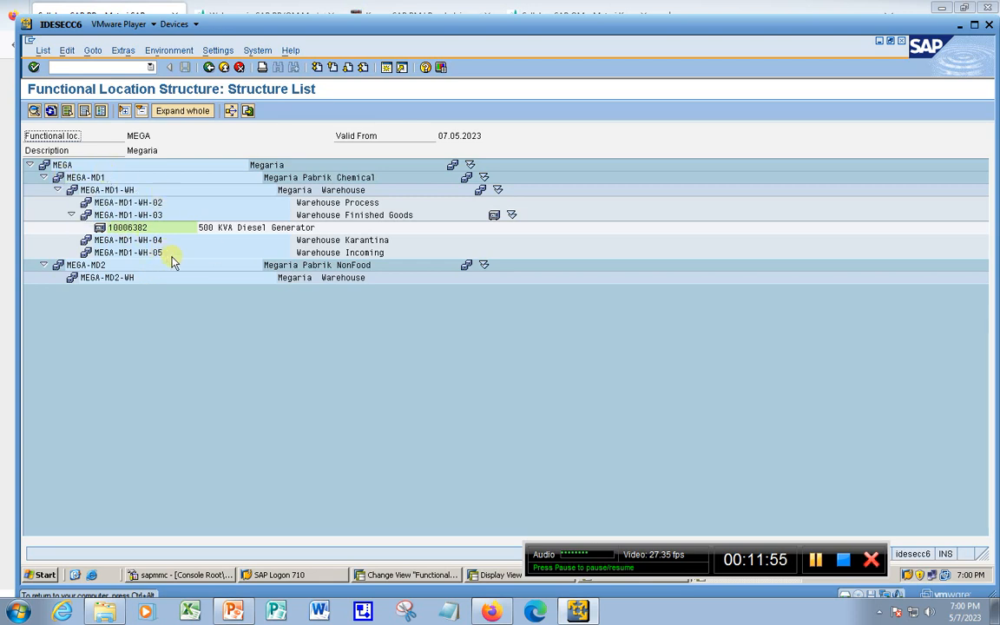
pyautogui.click(67, 165)
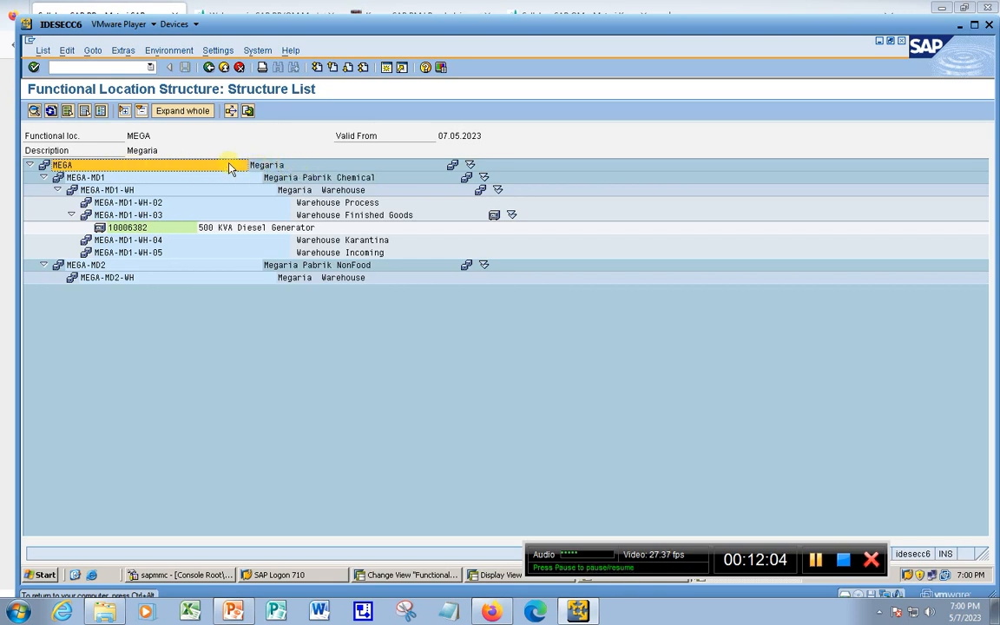
pyautogui.click(98, 176)
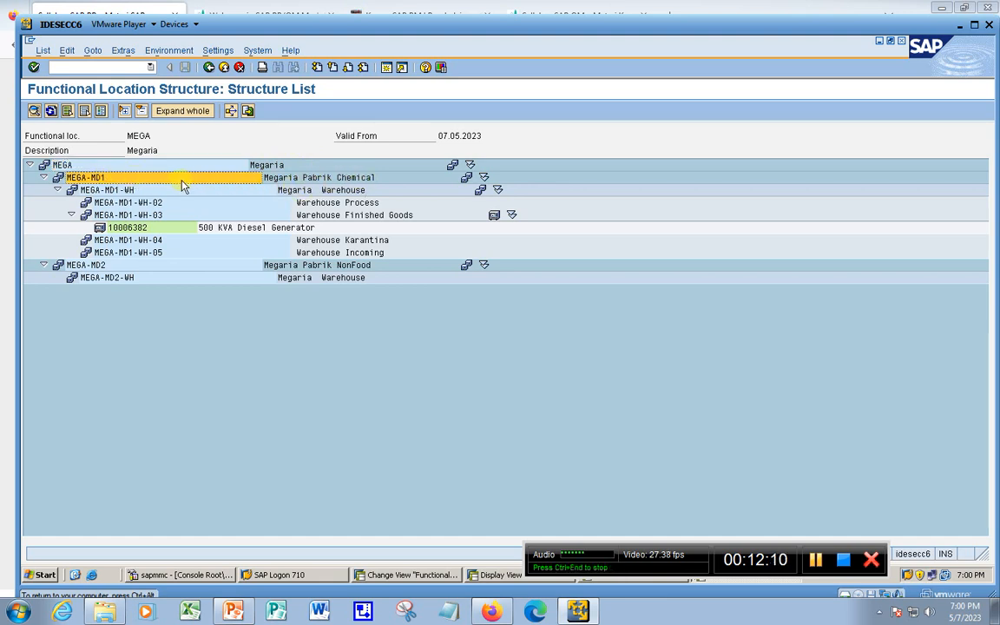
pyautogui.click(163, 195)
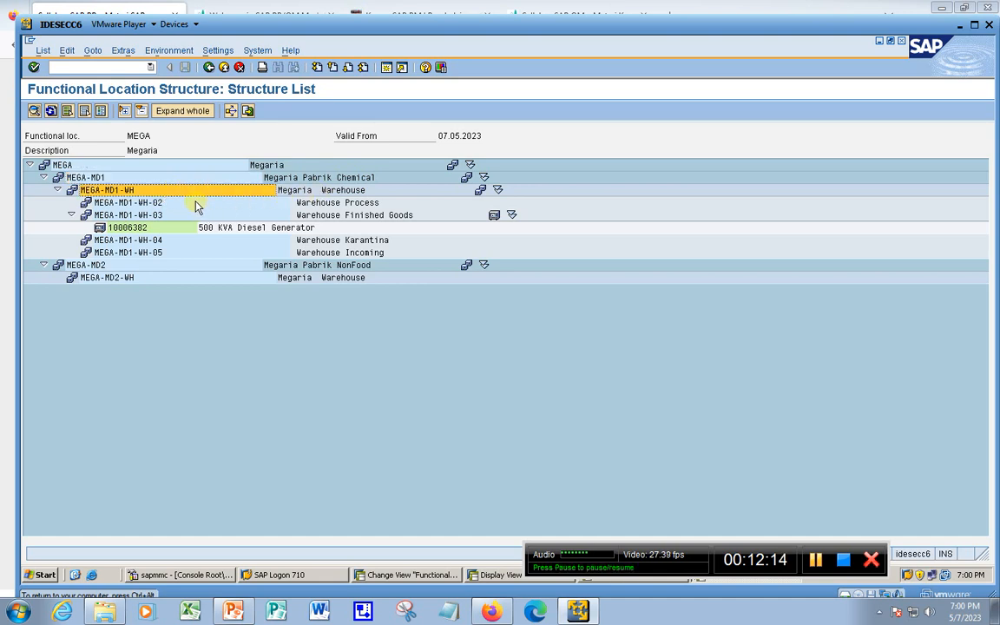
pyautogui.click(199, 205)
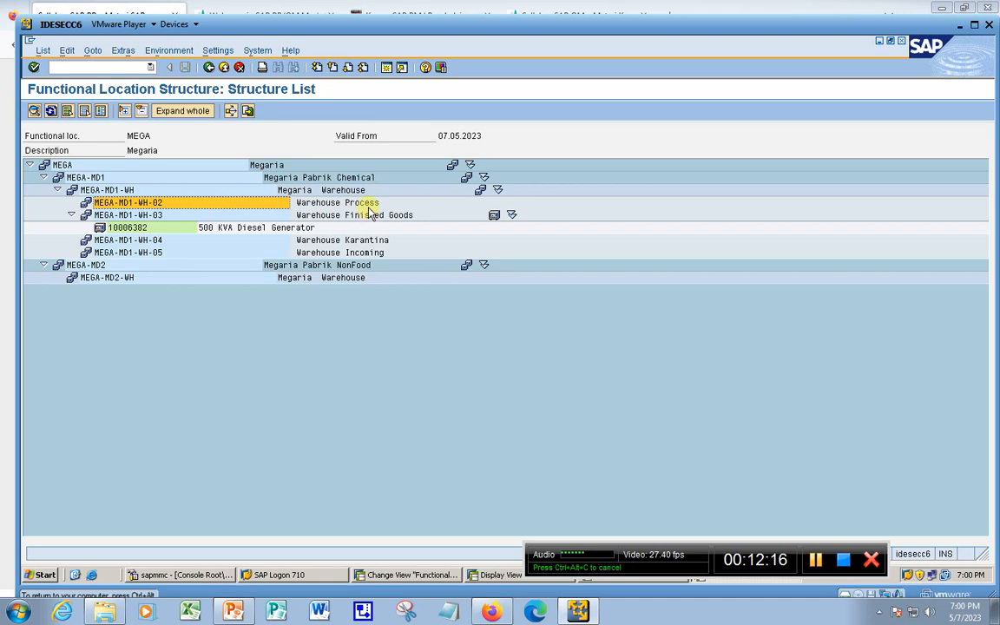
pyautogui.click(258, 216)
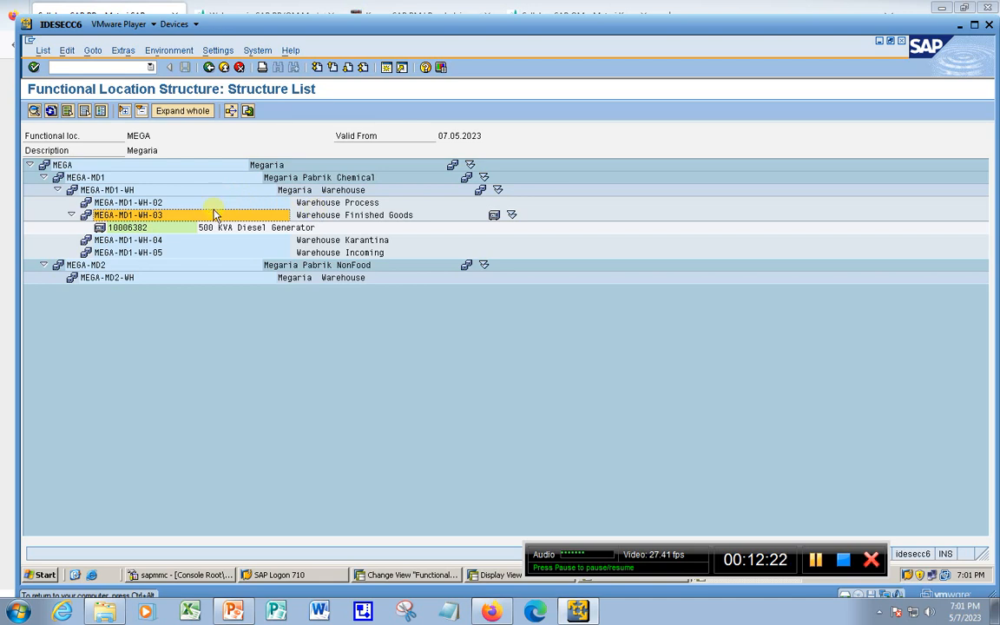
pyautogui.click(147, 227)
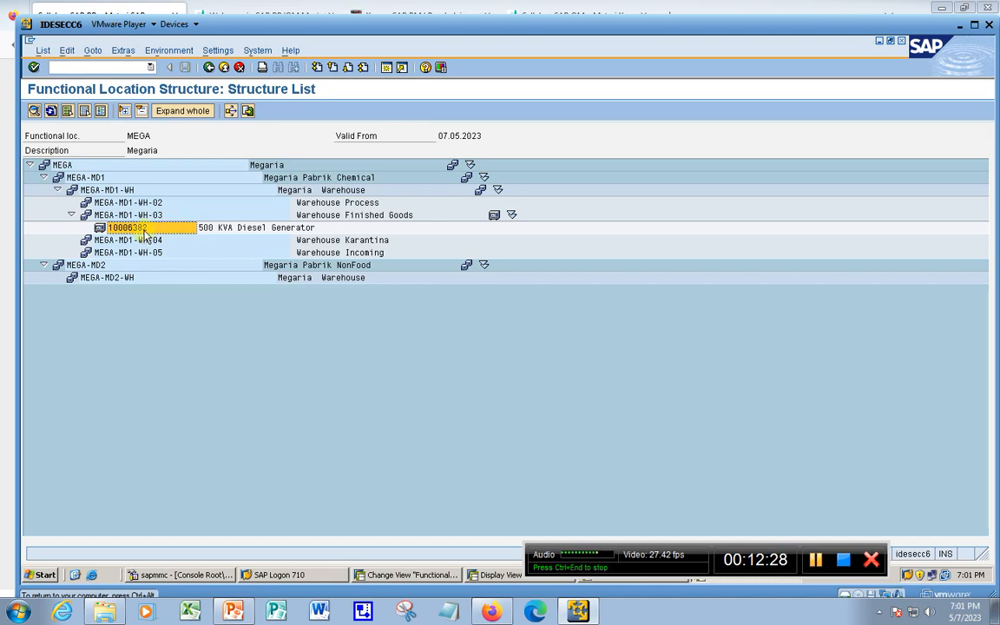
pyautogui.click(154, 204)
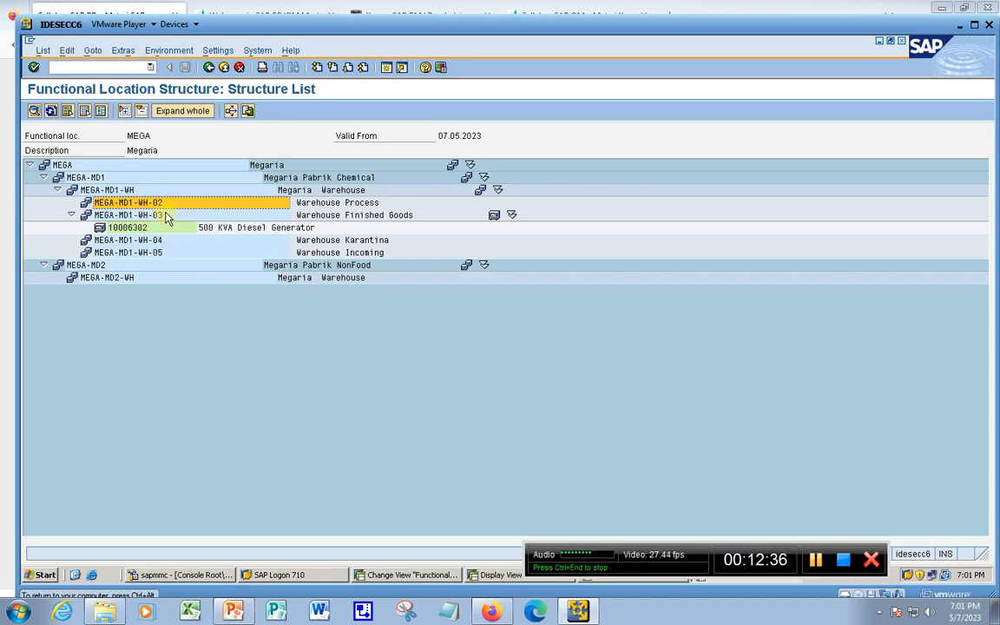
pyautogui.click(165, 216)
pyautogui.click(169, 204)
pyautogui.click(109, 189)
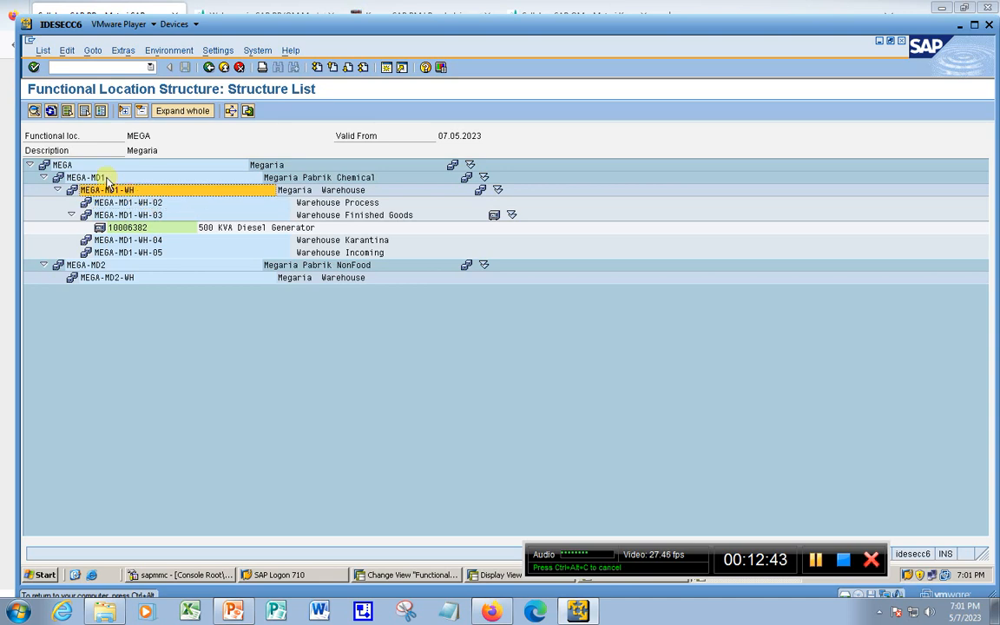
pyautogui.click(108, 179)
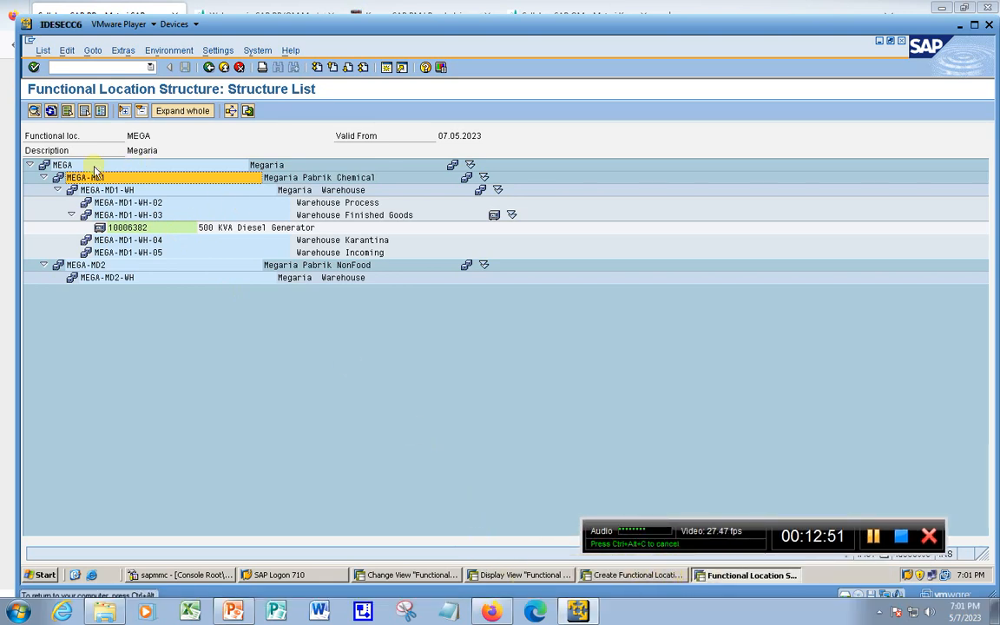
# Switch to the Create Functional Location session, enter functional location SARI with structure indicator A, and open its master data
pyautogui.click(660, 577)
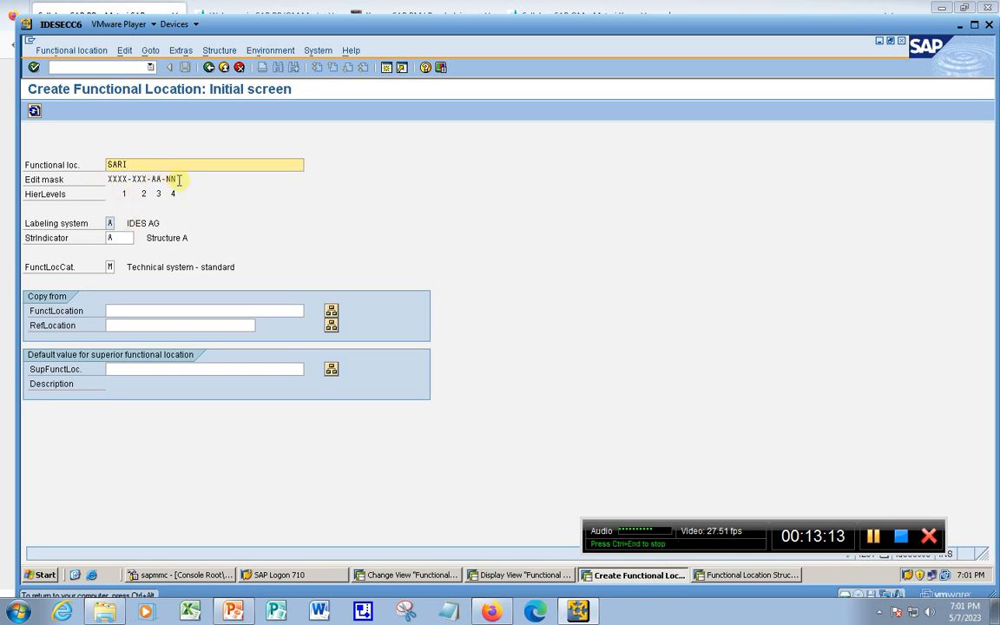
pyautogui.click(110, 237)
pyautogui.write('A')
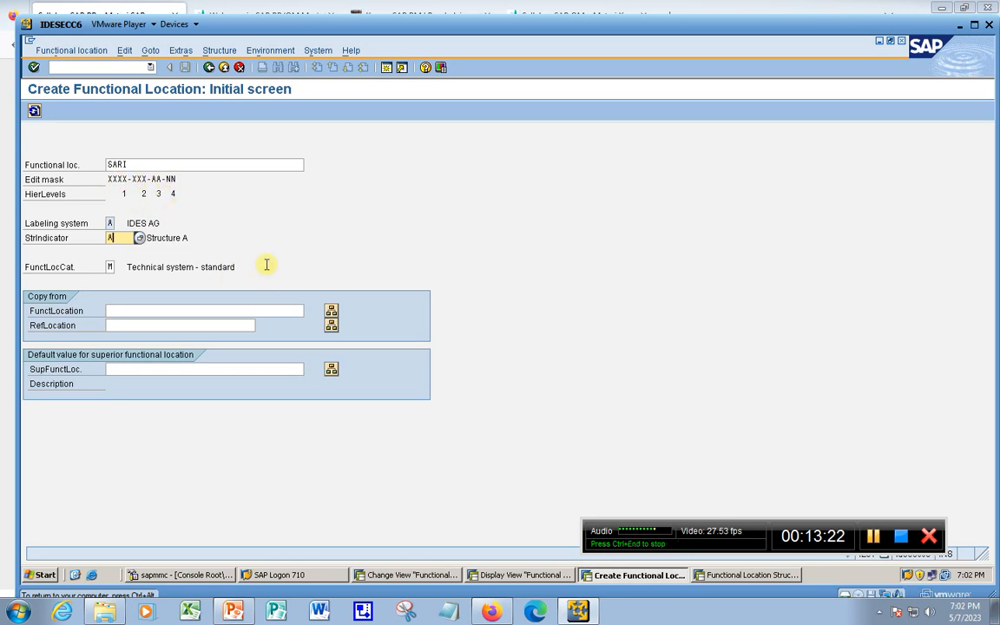
pyautogui.press('Return')
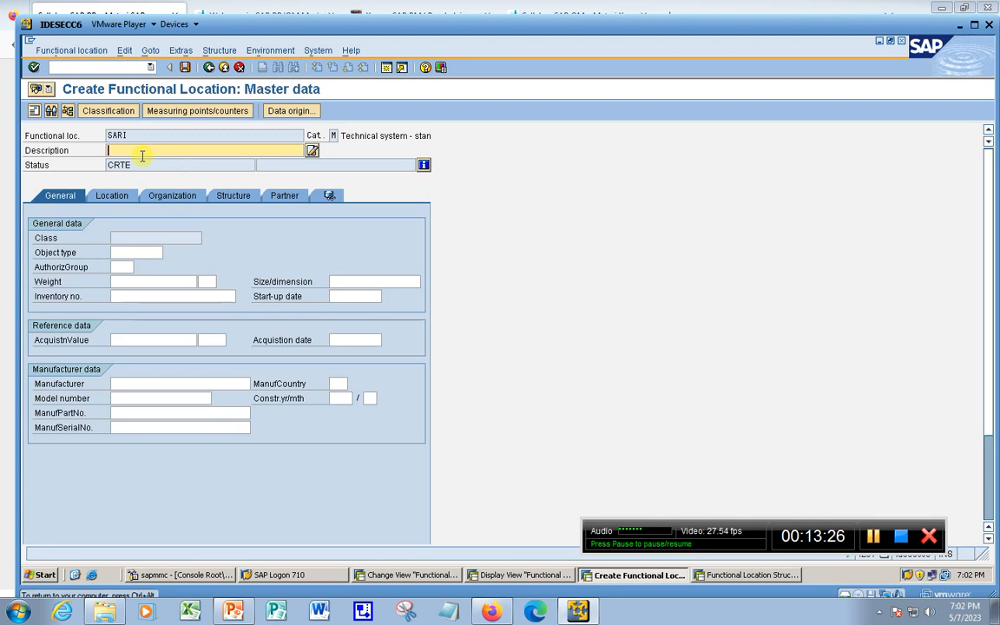
# Give functional location SARI the description SARIMEGA and maintenance plant 1000, check its structure data, and save it
pyautogui.write('SARI')
pyautogui.write('MEC')
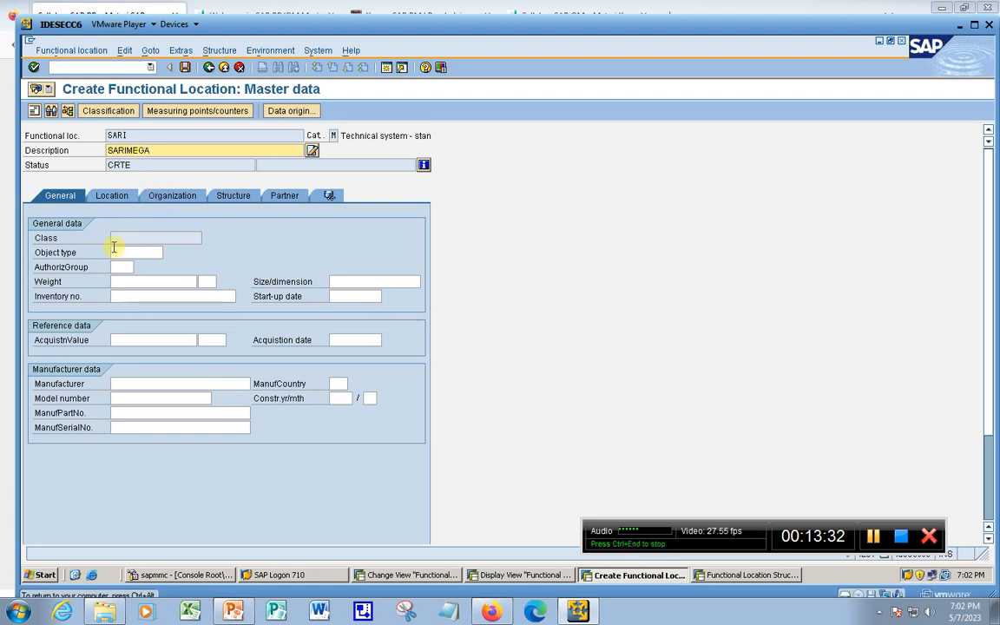
pyautogui.click(111, 195)
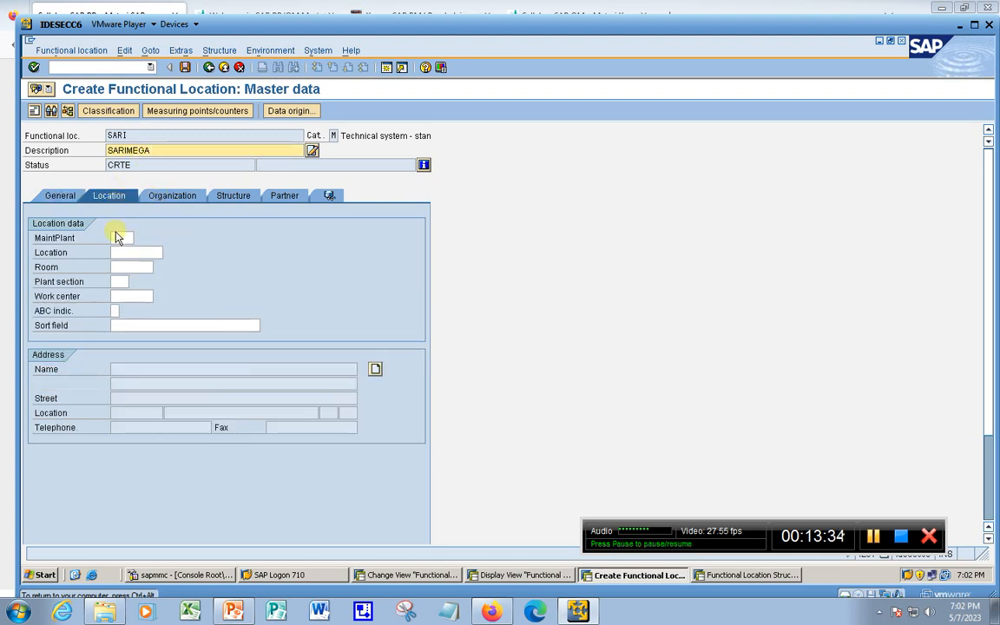
pyautogui.click(116, 237)
pyautogui.write('1')
pyautogui.click(122, 250)
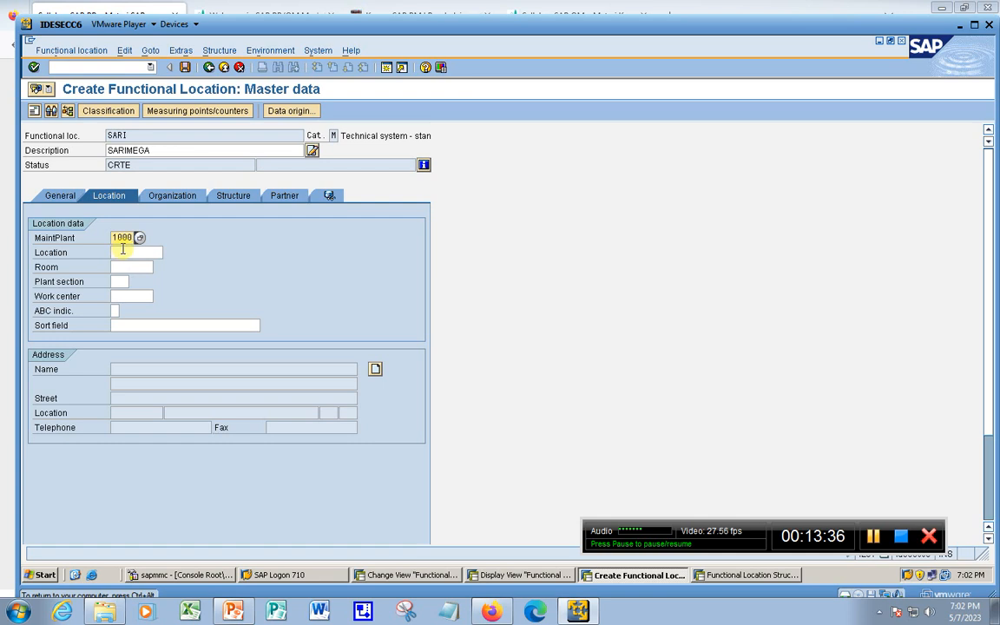
pyautogui.press('Return')
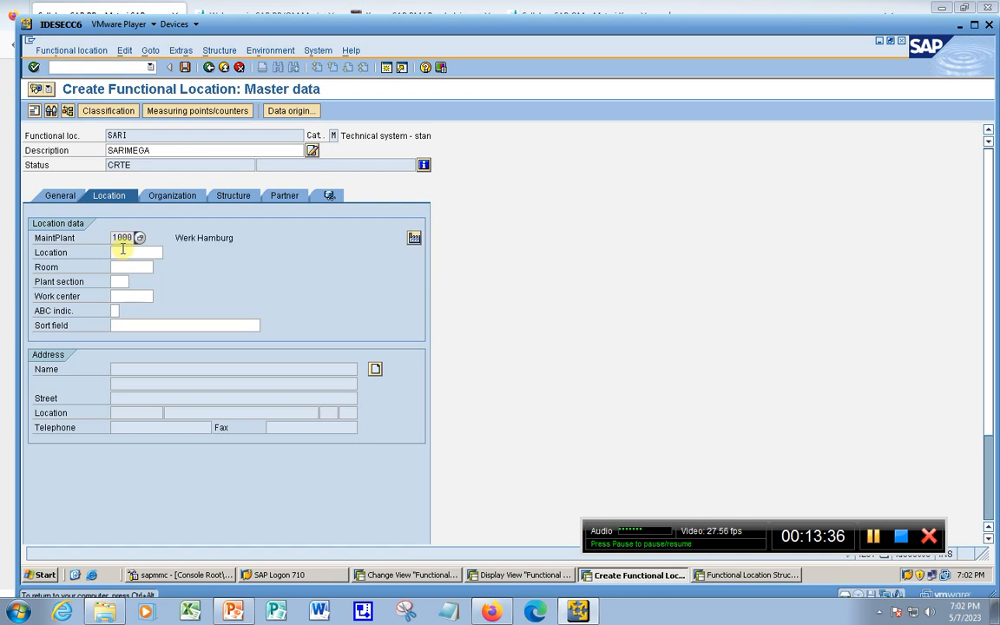
pyautogui.click(232, 196)
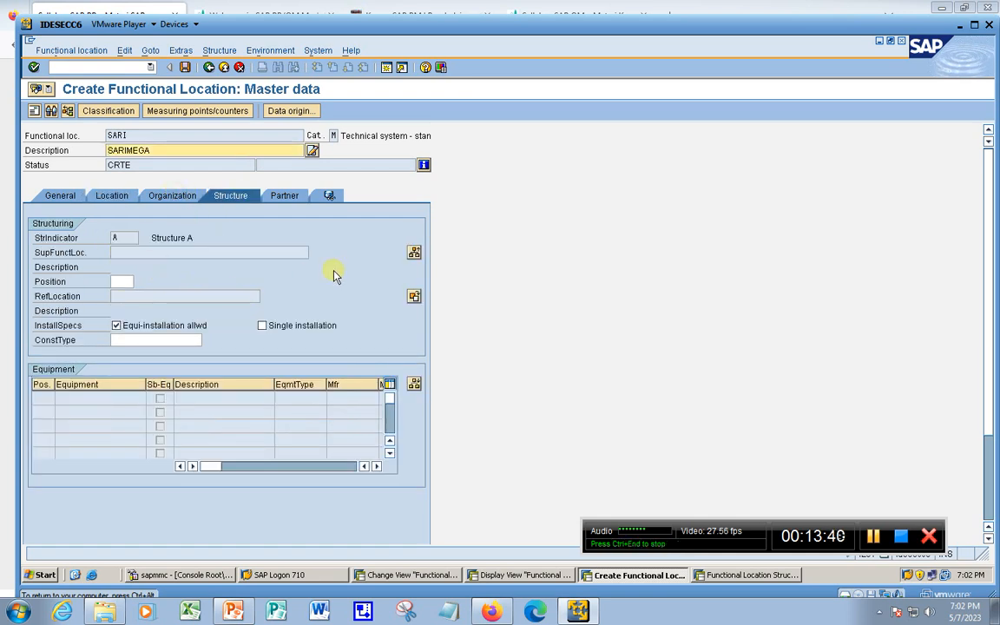
pyautogui.click(185, 68)
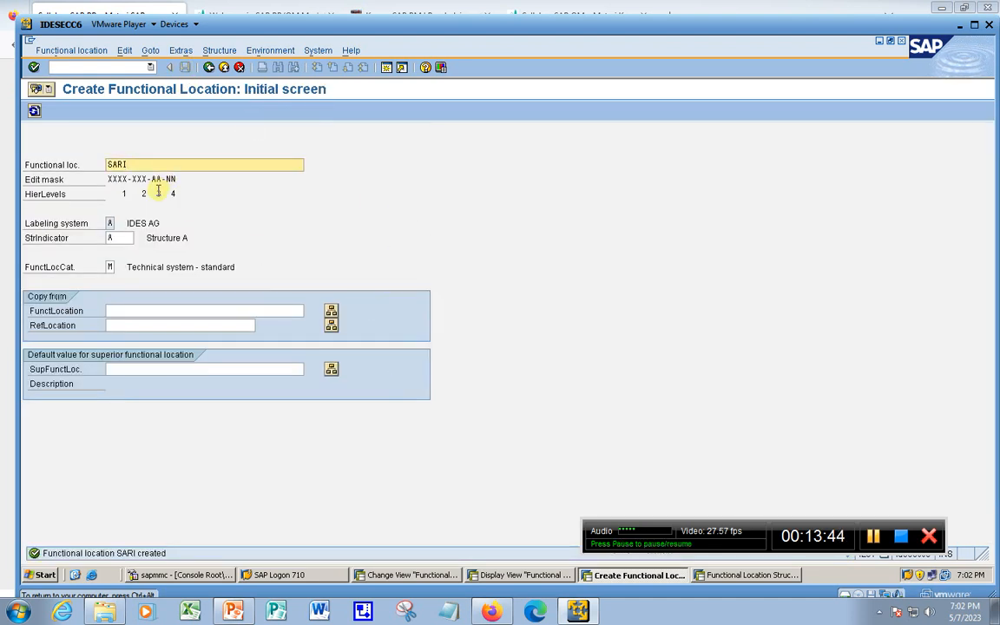
# Create second-level functional location SARI-SAR with the description Gedung SARIMEGA, check its location data, and save it
pyautogui.click(141, 165)
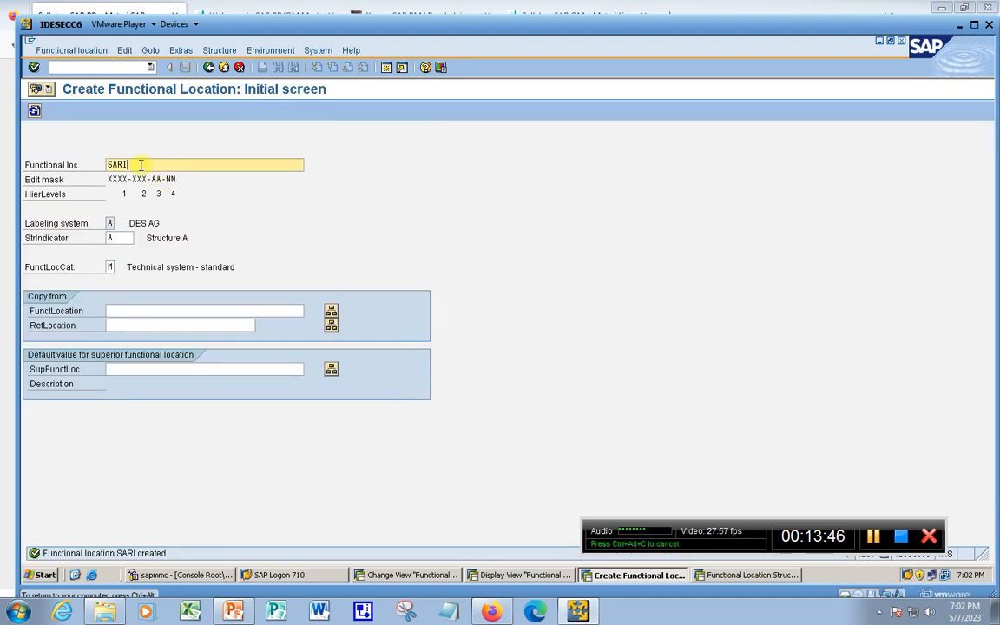
pyautogui.write('-SAR')
pyautogui.press('Return')
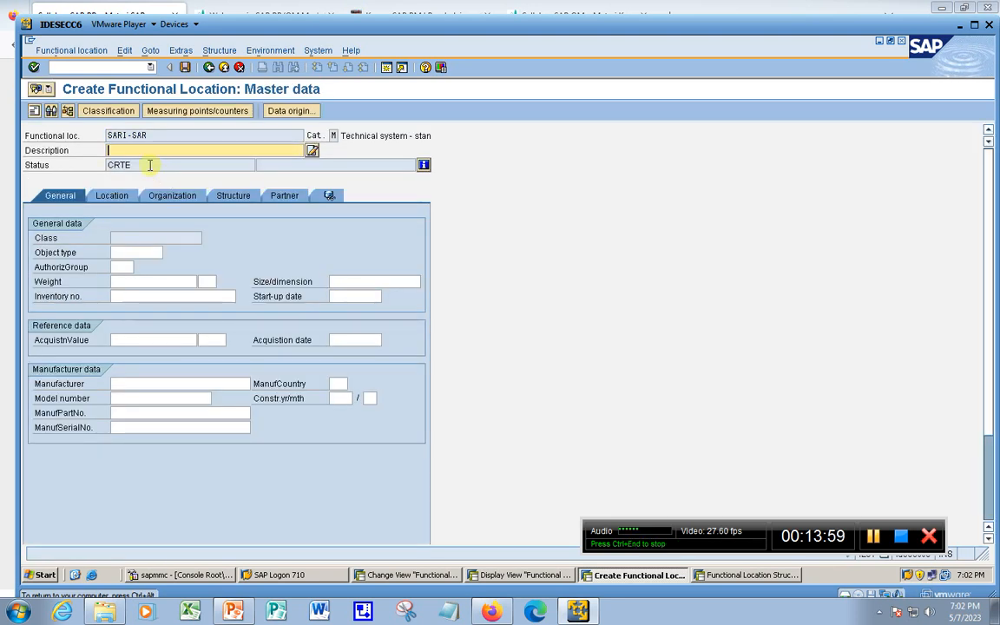
pyautogui.write('Ged')
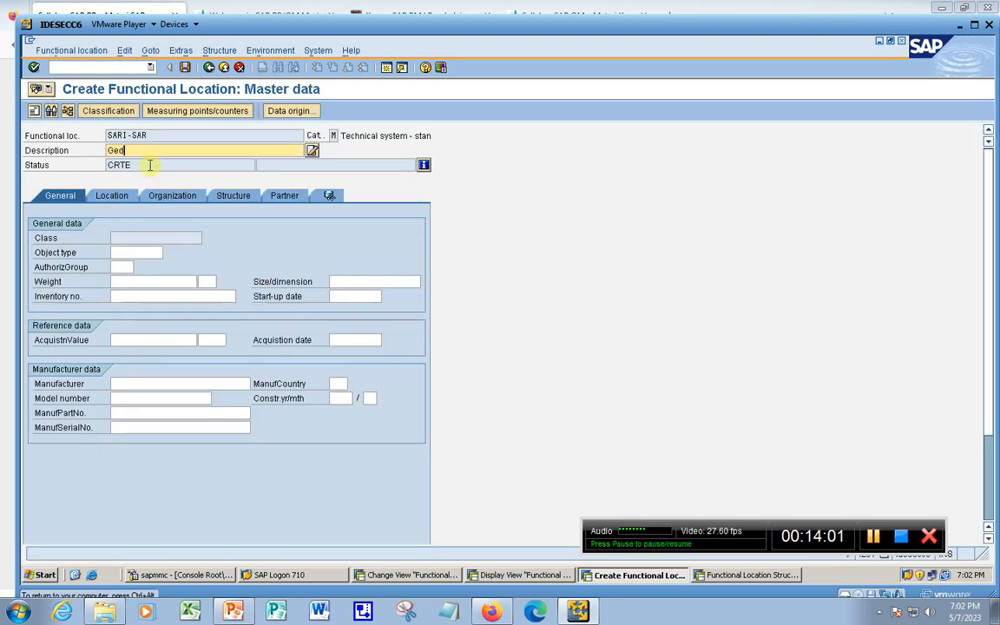
pyautogui.write('ung SARIMEGA')
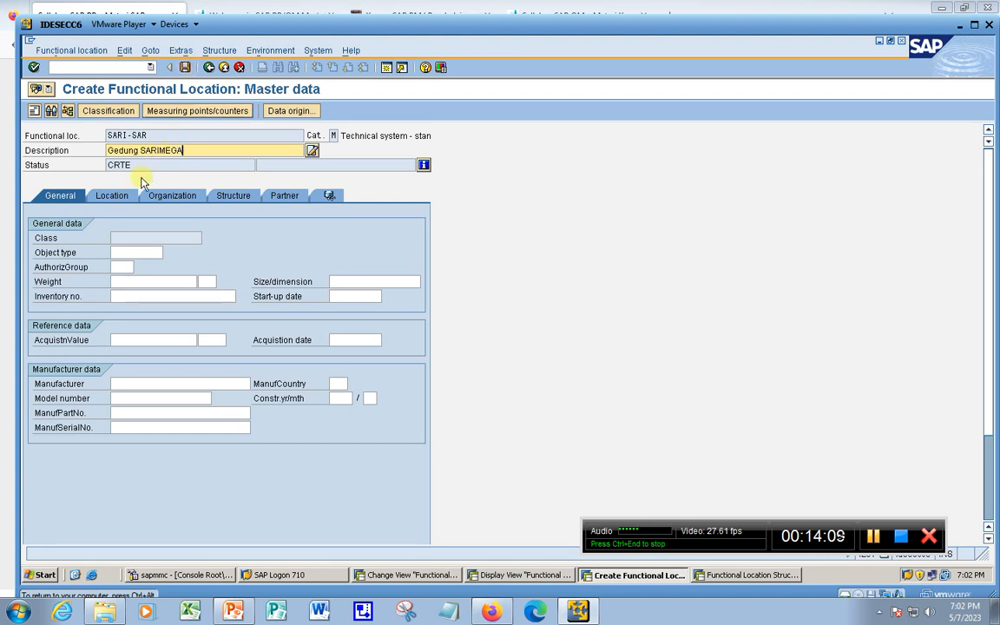
pyautogui.click(117, 195)
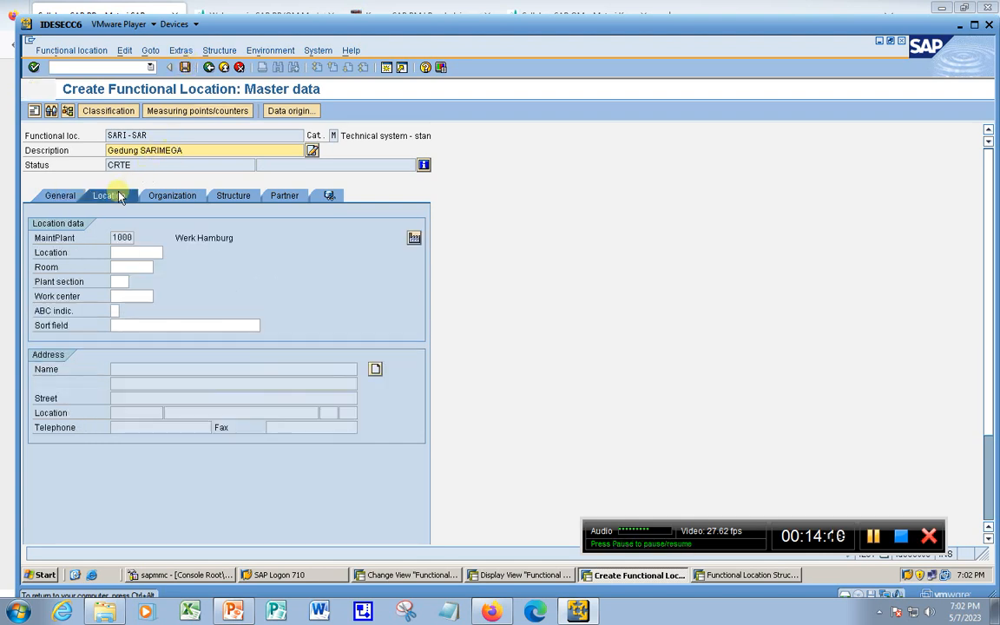
pyautogui.click(184, 67)
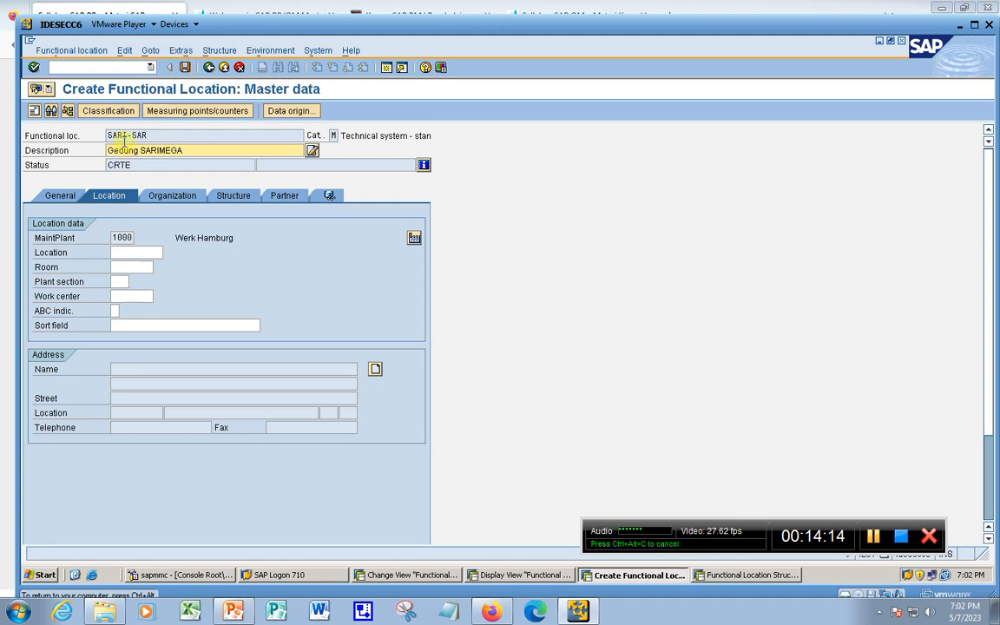
pyautogui.click(184, 67)
pyautogui.click(446, 351)
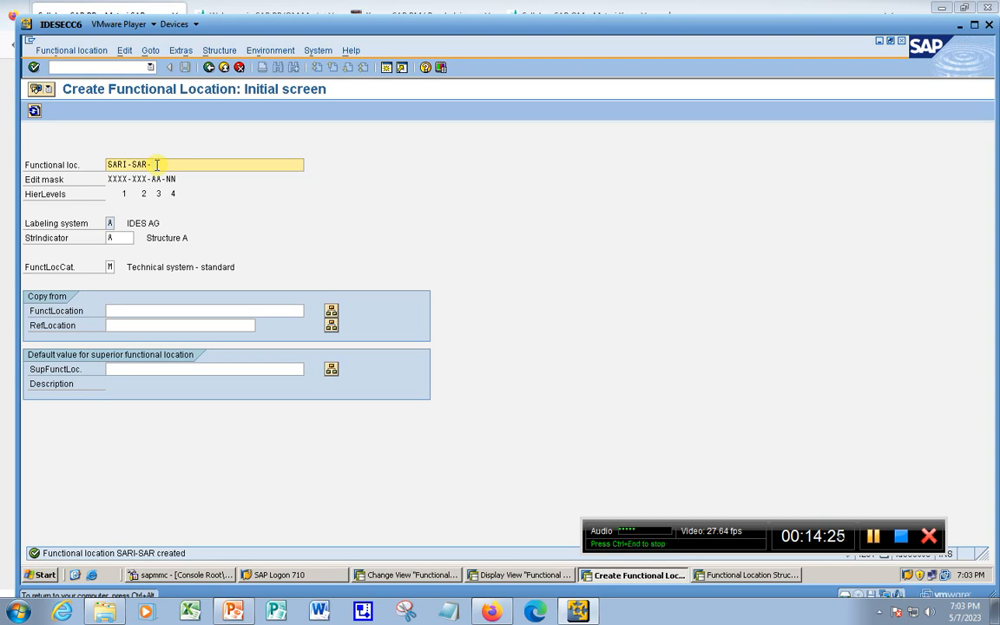
# Enter third-level functional location SARI-SAR-WH and open its location data
pyautogui.write('H')
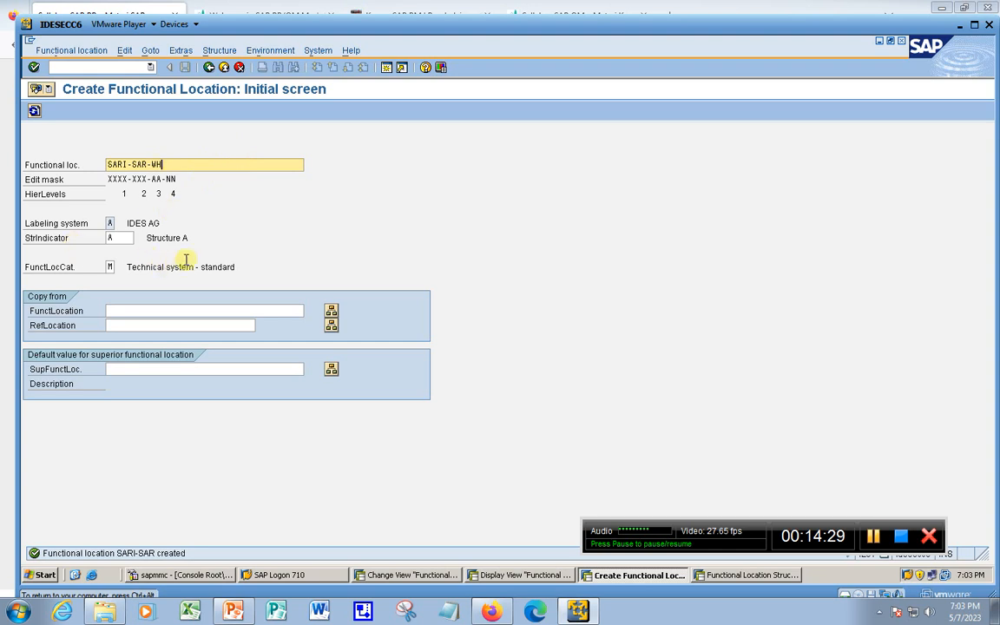
pyautogui.press('Return')
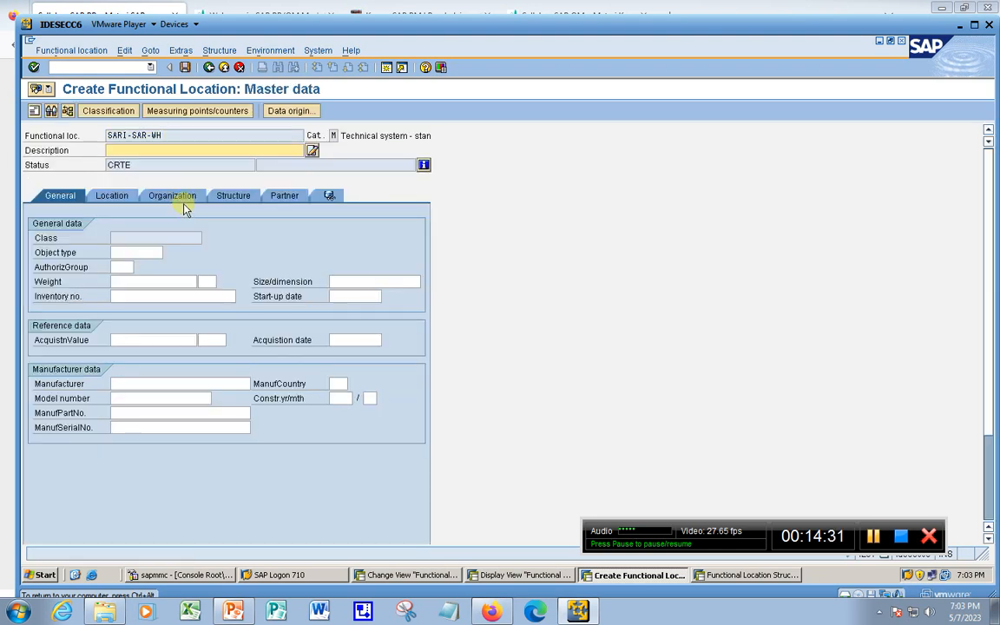
pyautogui.click(111, 195)
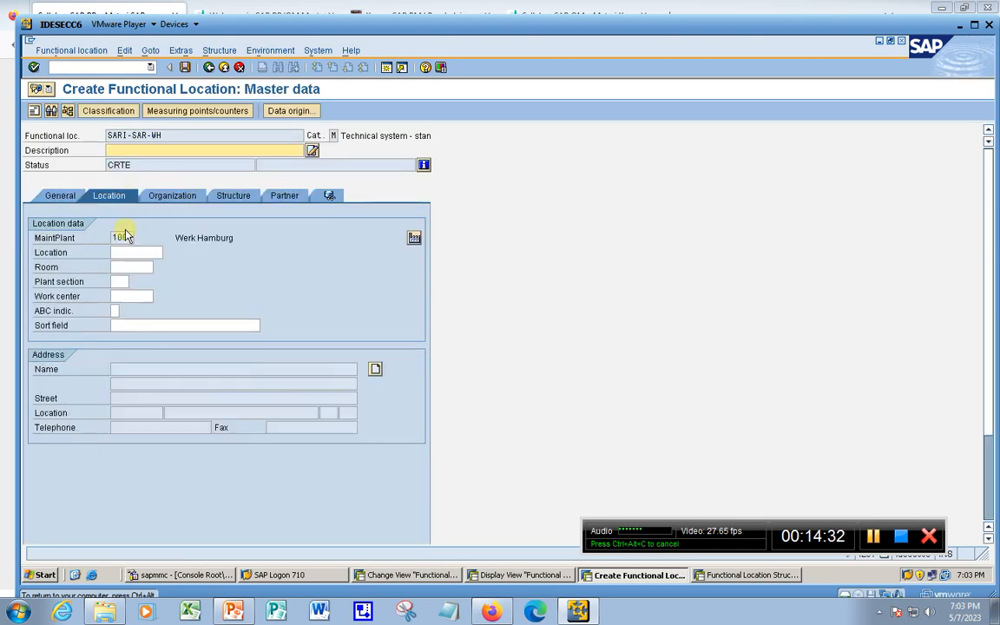
# Set the description of SARI-SAR-WH to SARIMEGA Warehouse and save the functional location
pyautogui.click(158, 152)
pyautogui.click(144, 163)
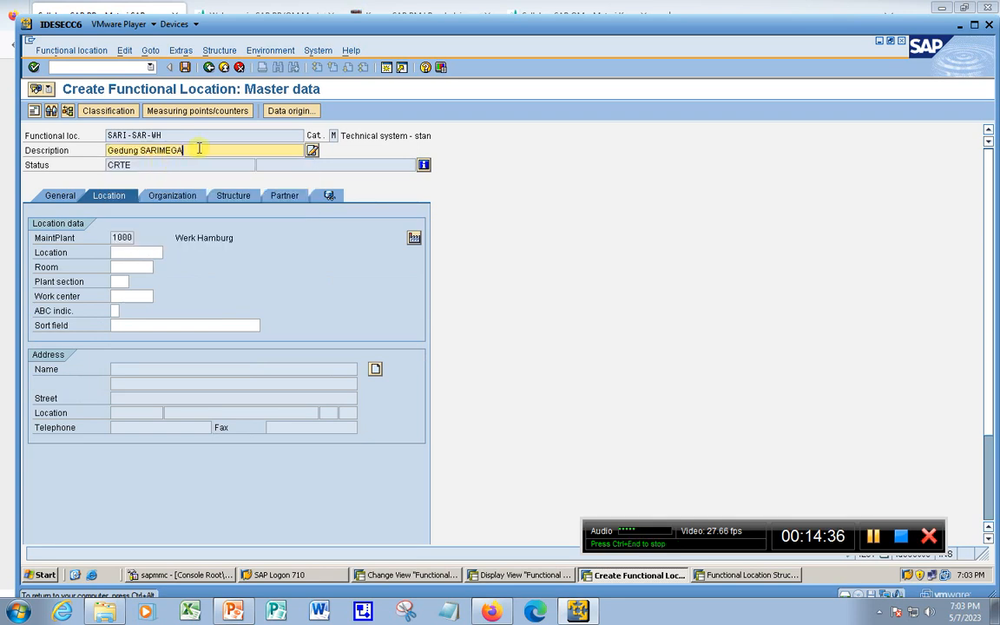
pyautogui.press('Home')
pyautogui.press('Delete')
pyautogui.press('Delete')
pyautogui.press('Delete')
pyautogui.press('Delete')
pyautogui.press('Delete')
pyautogui.press('Delete')
pyautogui.press('Delete')
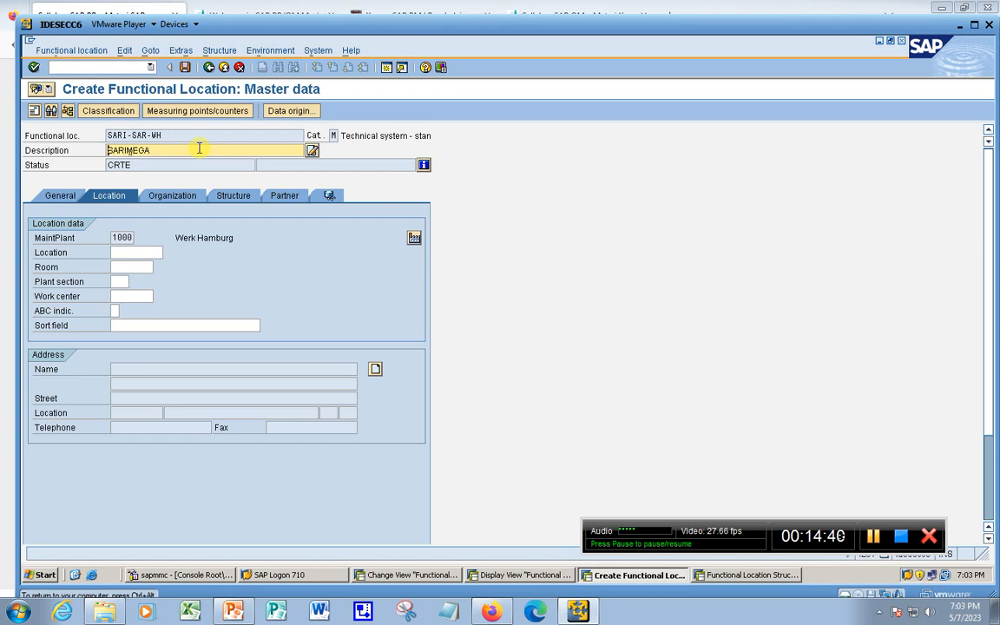
pyautogui.press('Right')
pyautogui.press('Right')
pyautogui.press('Right')
pyautogui.write('WArehous')
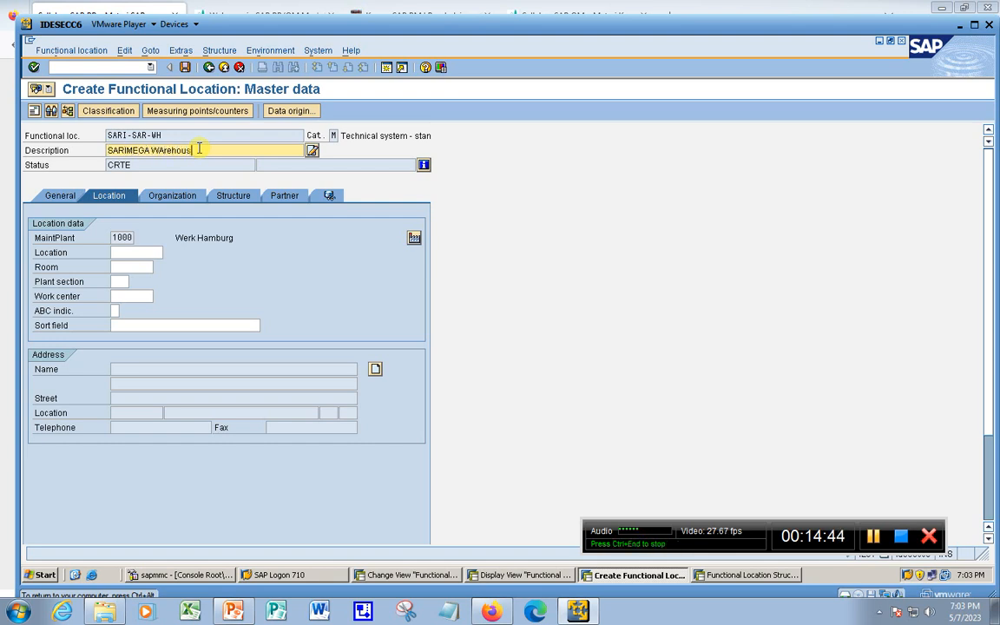
pyautogui.press('Left')
pyautogui.press('Left')
pyautogui.press('Left')
pyautogui.press('Left')
pyautogui.press('Left')
pyautogui.press('Delete')
pyautogui.write('a')
pyautogui.press('Return')
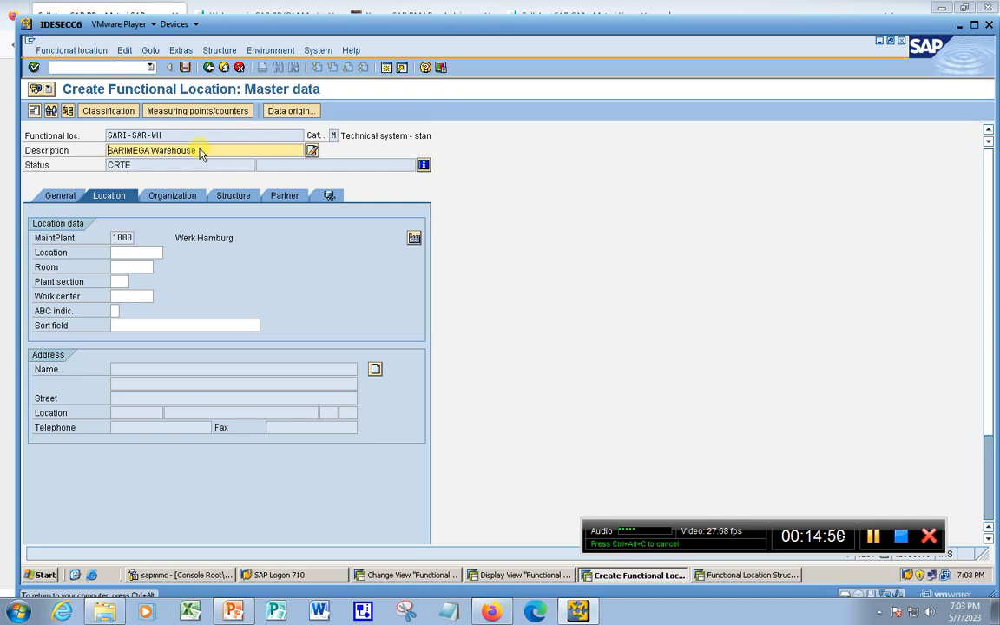
pyautogui.click(185, 67)
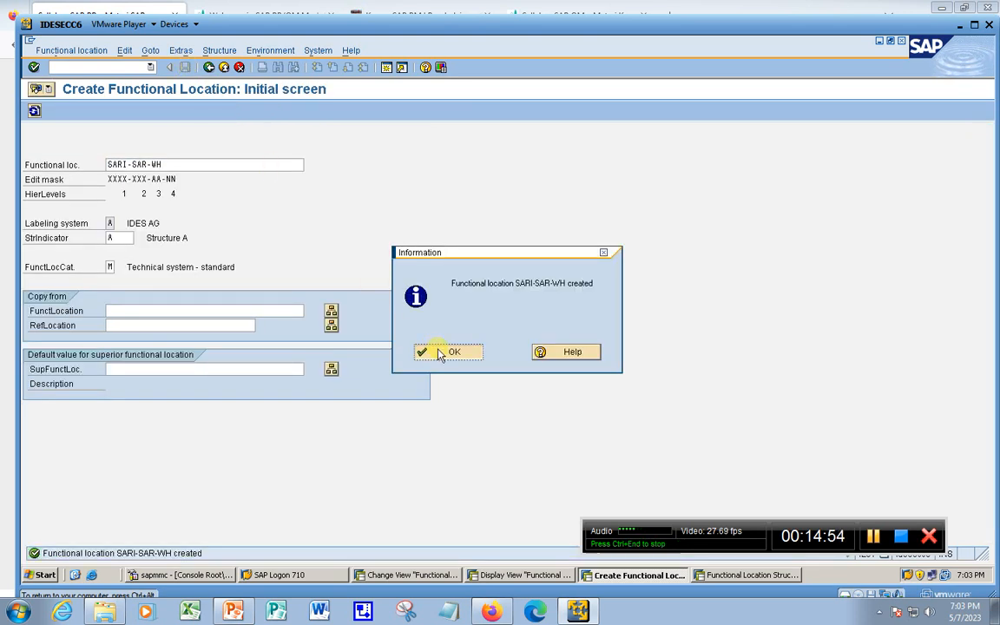
pyautogui.click(447, 351)
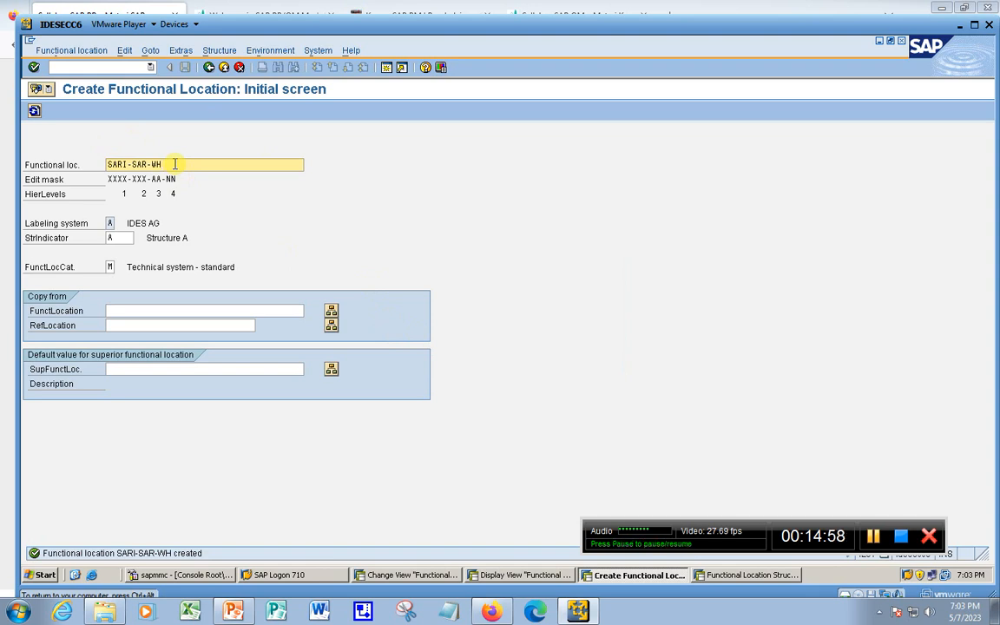
# Create fourth-level functional location SARI-SAR-WH-01 with the description SARIMEGA Warehouse Food, check its location data, and save it
pyautogui.write('0')
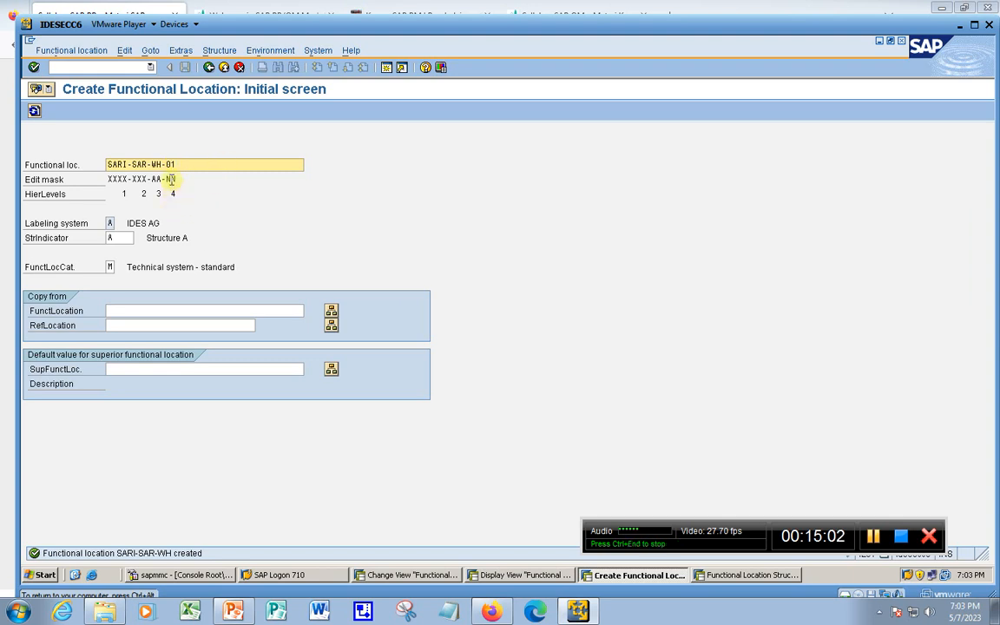
pyautogui.write('1')
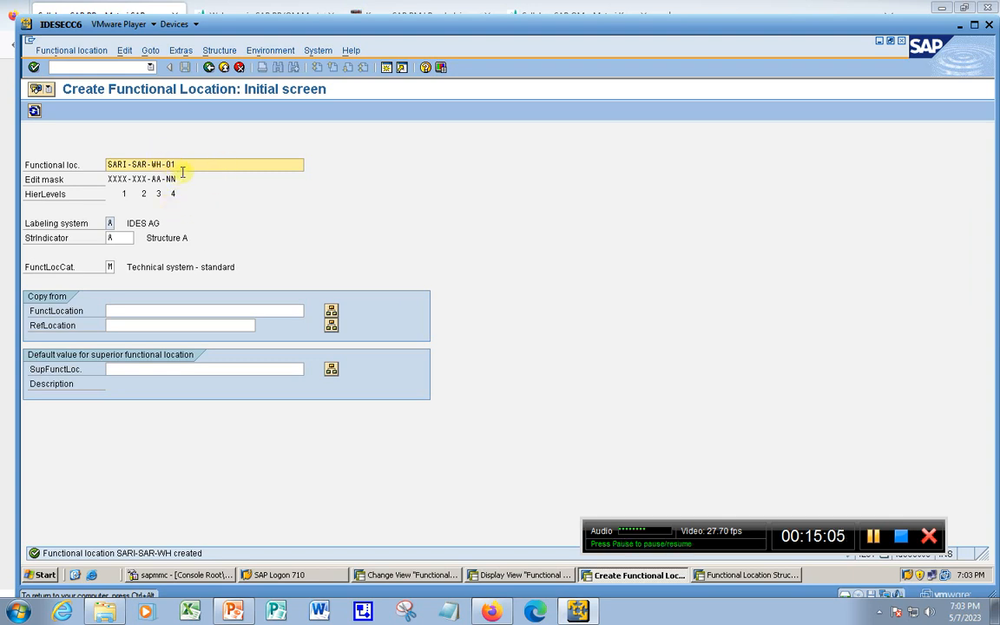
pyautogui.press('Return')
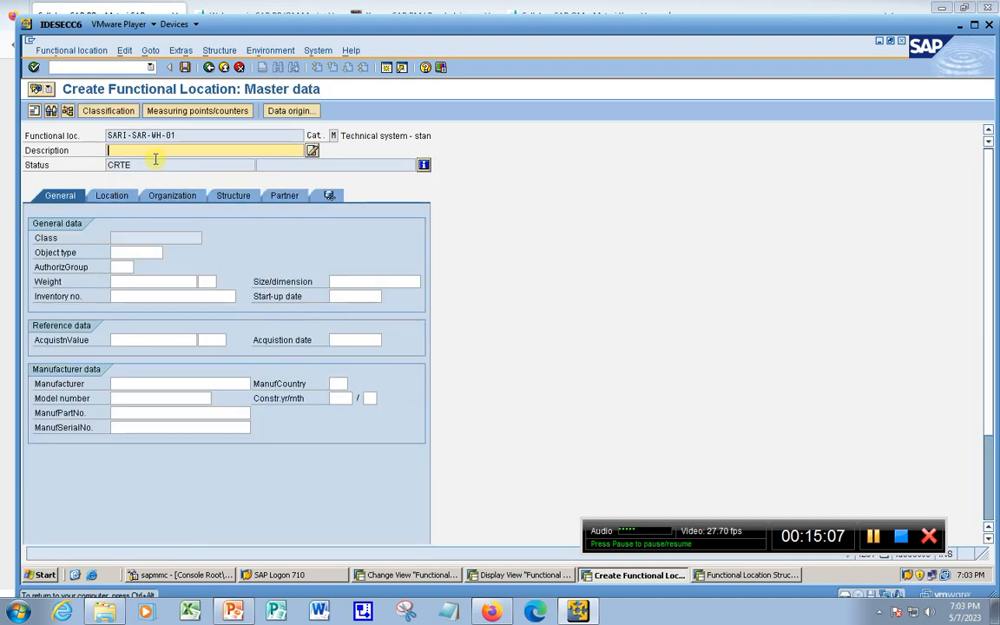
pyautogui.click(156, 154)
pyautogui.click(188, 160)
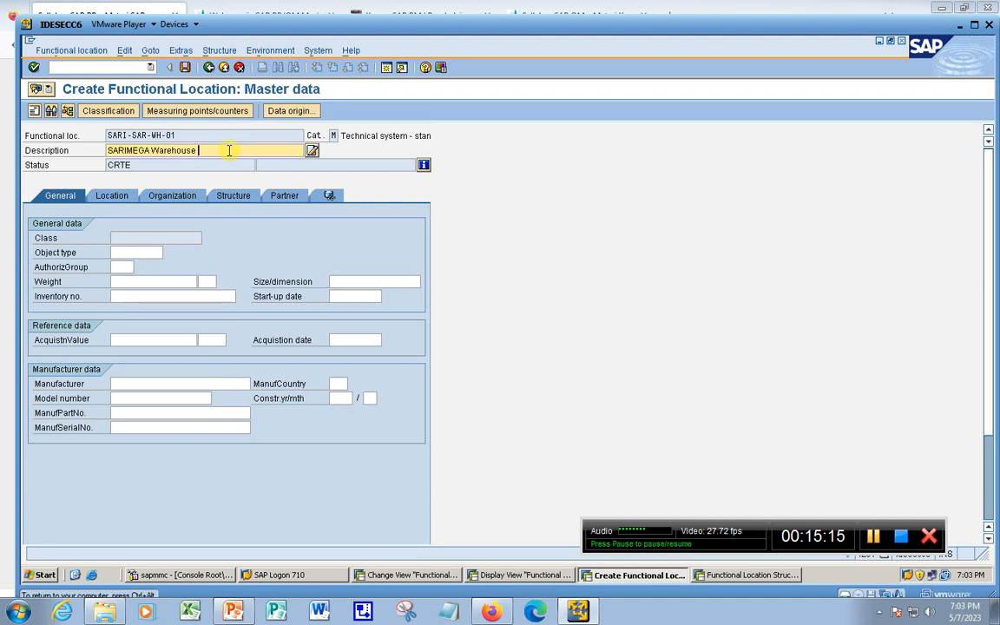
pyautogui.write('Food')
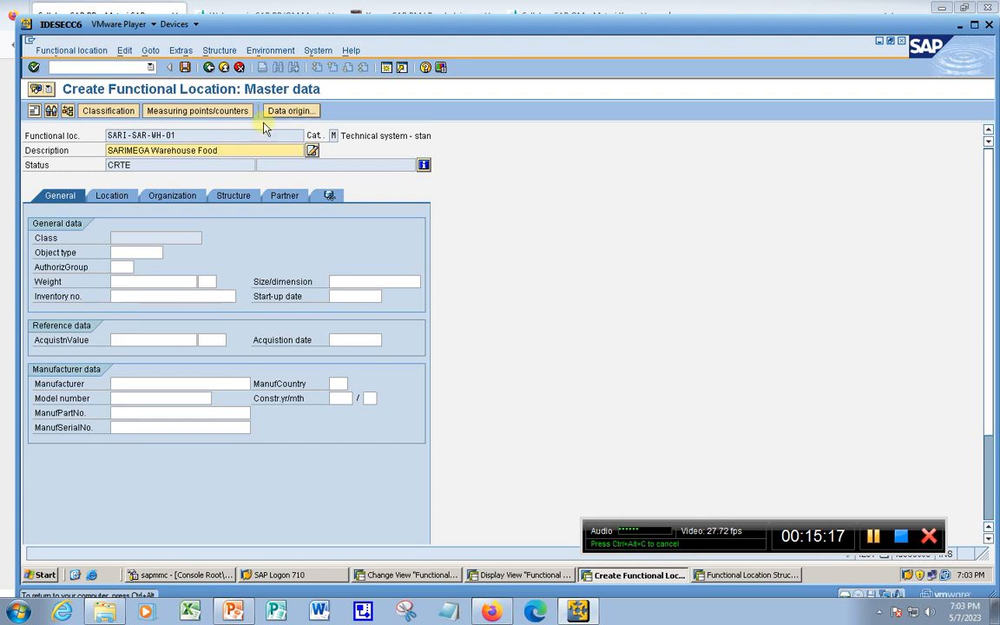
pyautogui.click(99, 198)
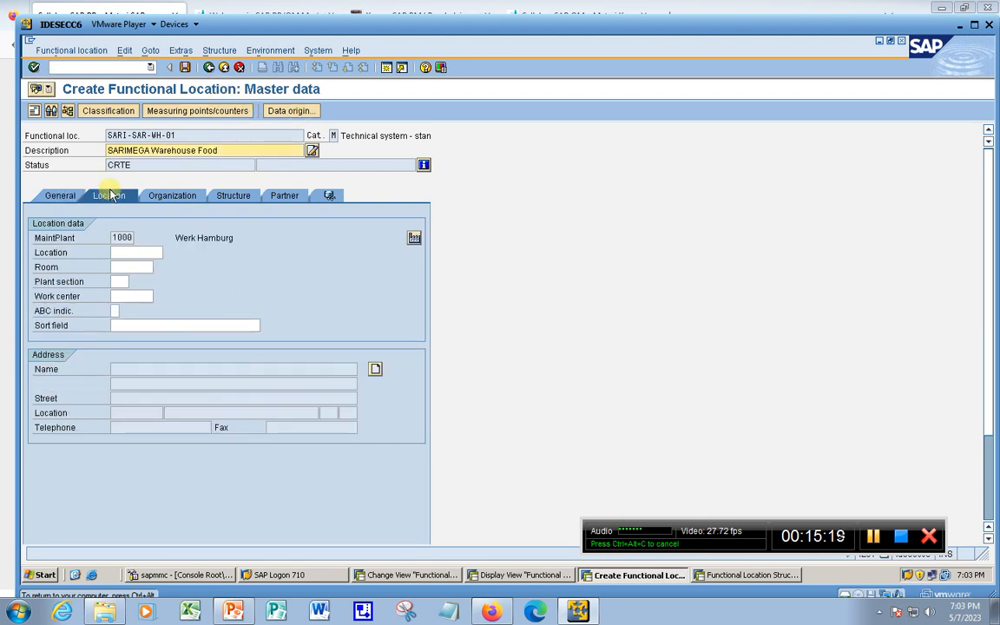
pyautogui.click(186, 68)
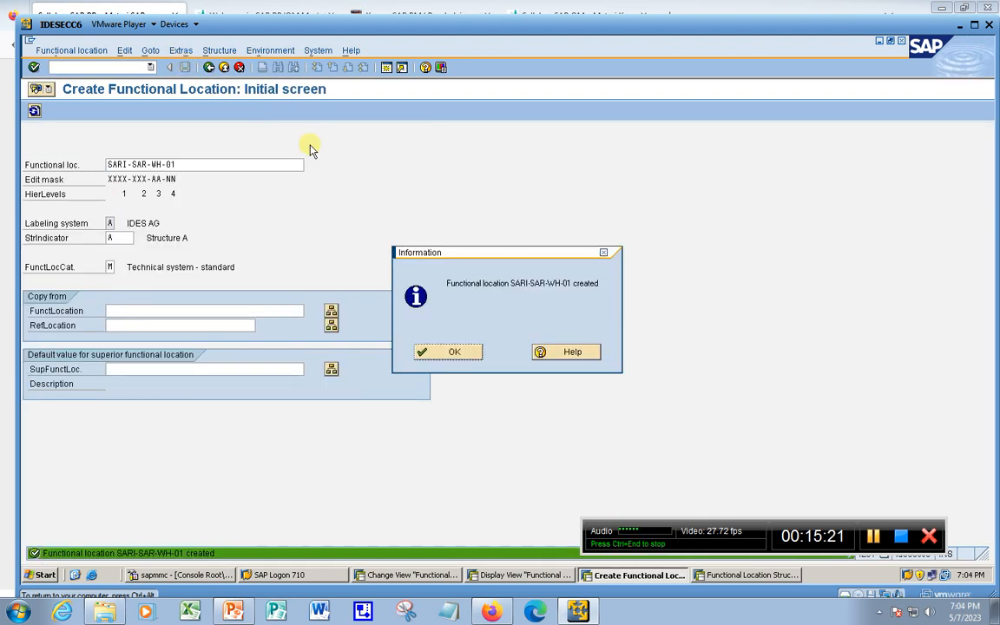
pyautogui.click(451, 353)
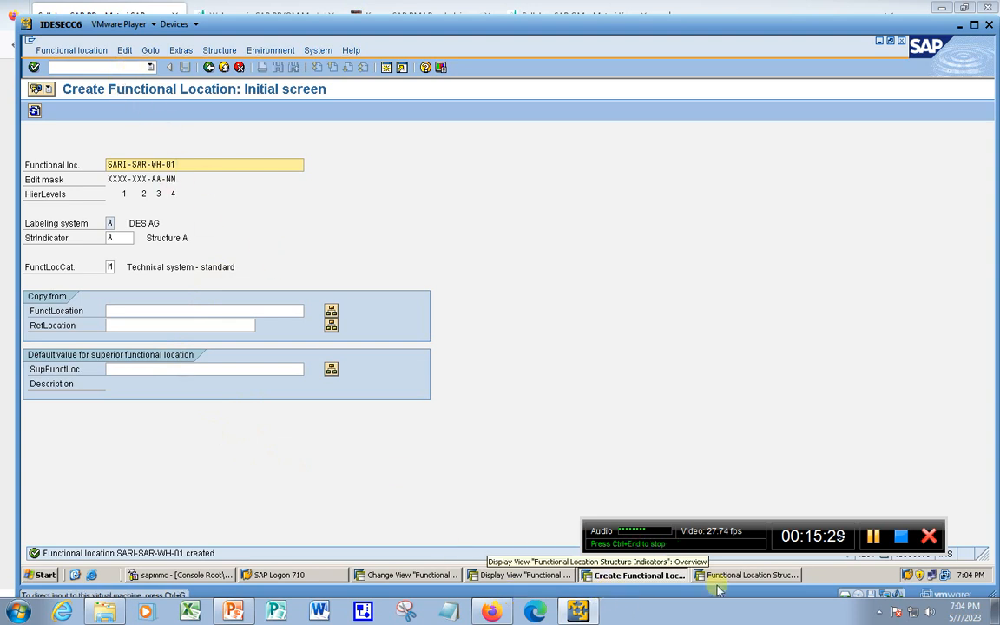
# Switch to the Functional Location Structure session, display the structure list of functional location SARI, and expand the whole hierarchy
pyautogui.click(747, 575)
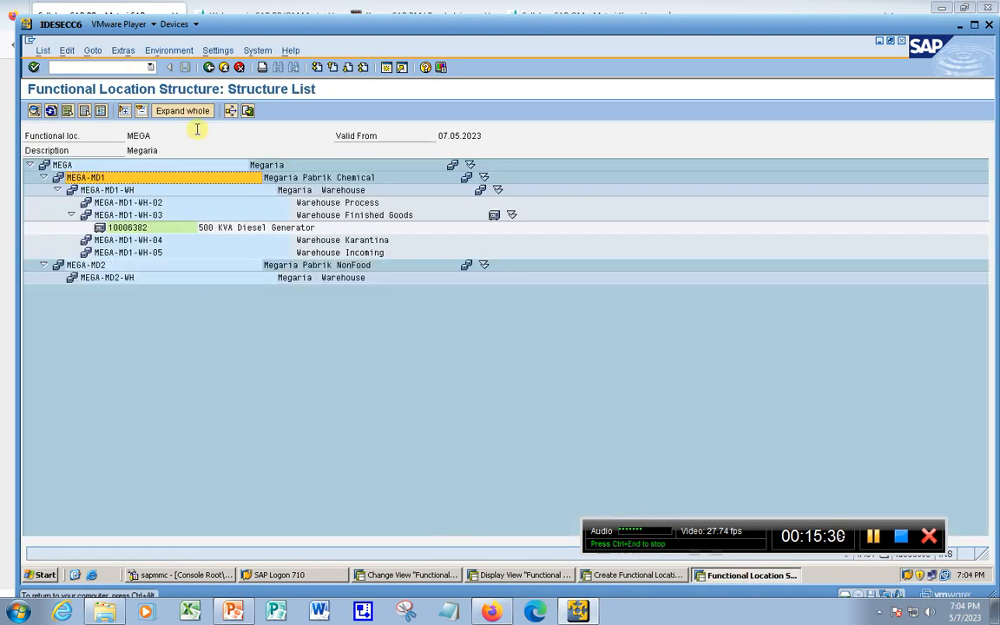
pyautogui.click(209, 67)
pyautogui.press('BackSpace')
pyautogui.press('BackSpace')
pyautogui.press('BackSpace')
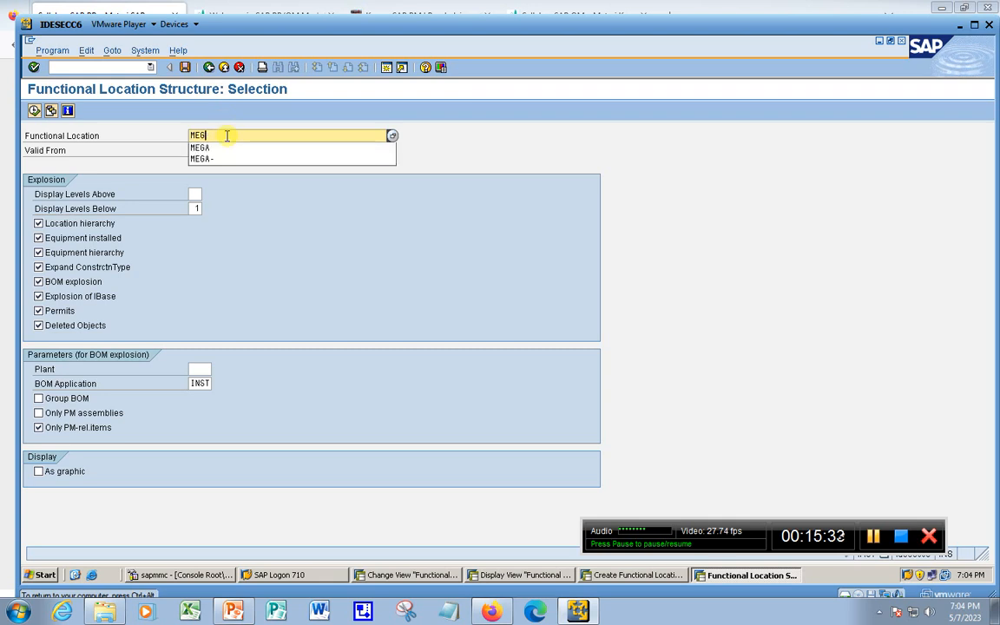
pyautogui.write('SARI')
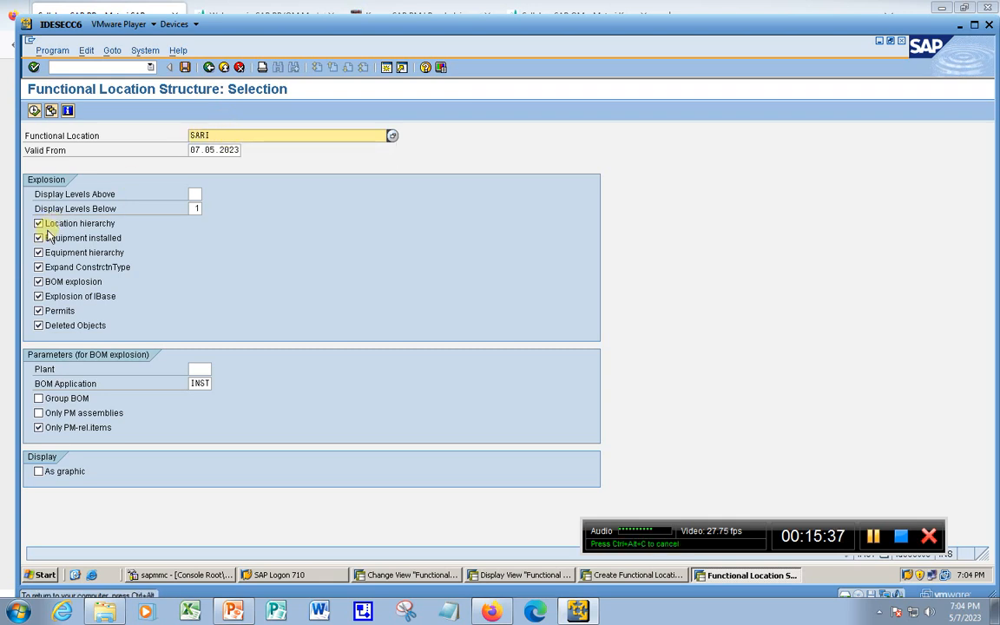
pyautogui.click(34, 111)
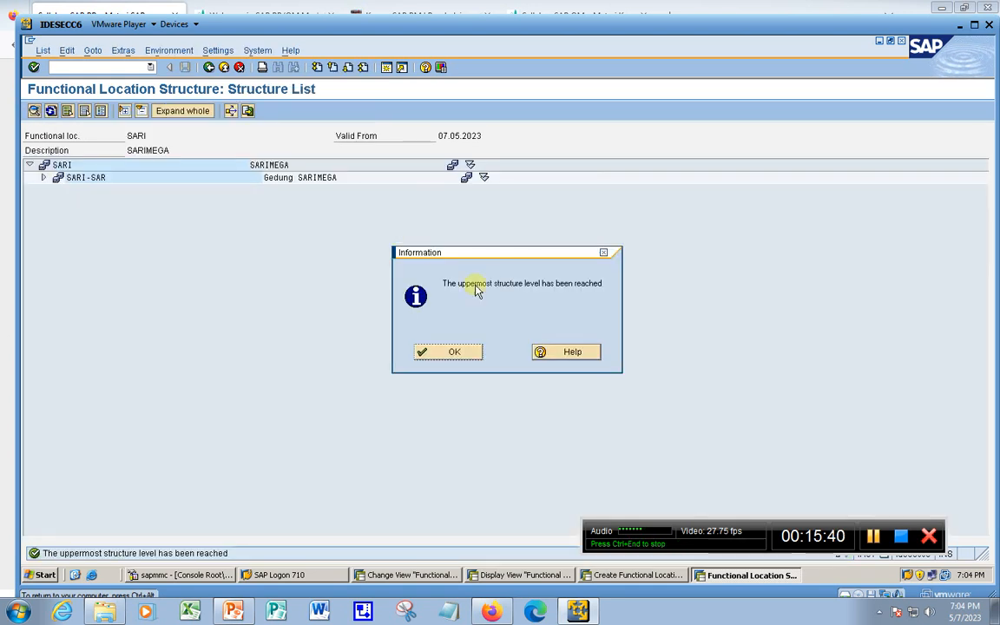
pyautogui.click(474, 352)
pyautogui.click(178, 110)
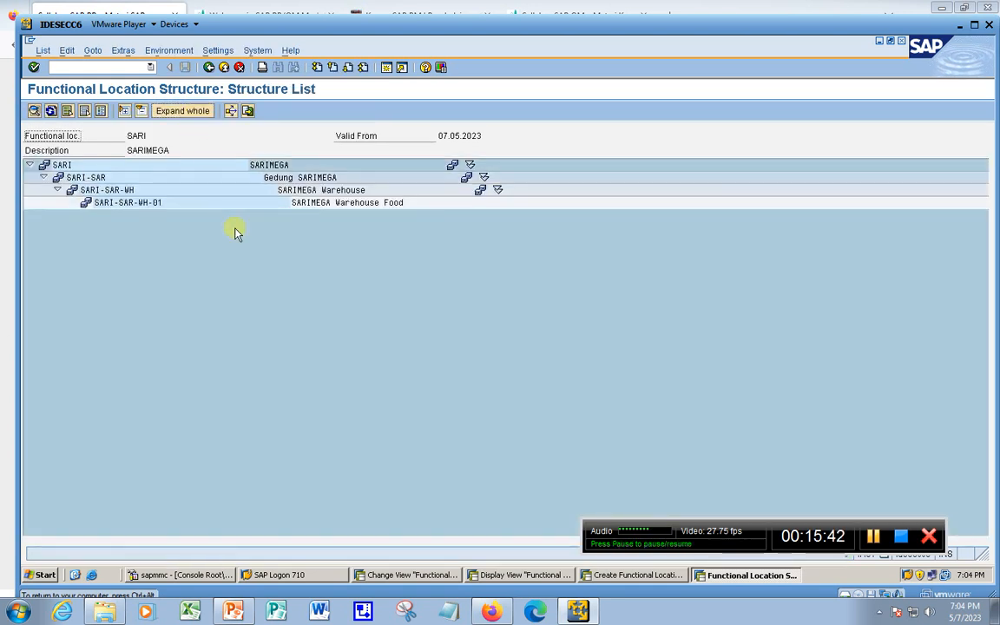
# Examine the fourth-level location SARI-SAR-WH-01 and its description in the expanded structure list
pyautogui.click(161, 205)
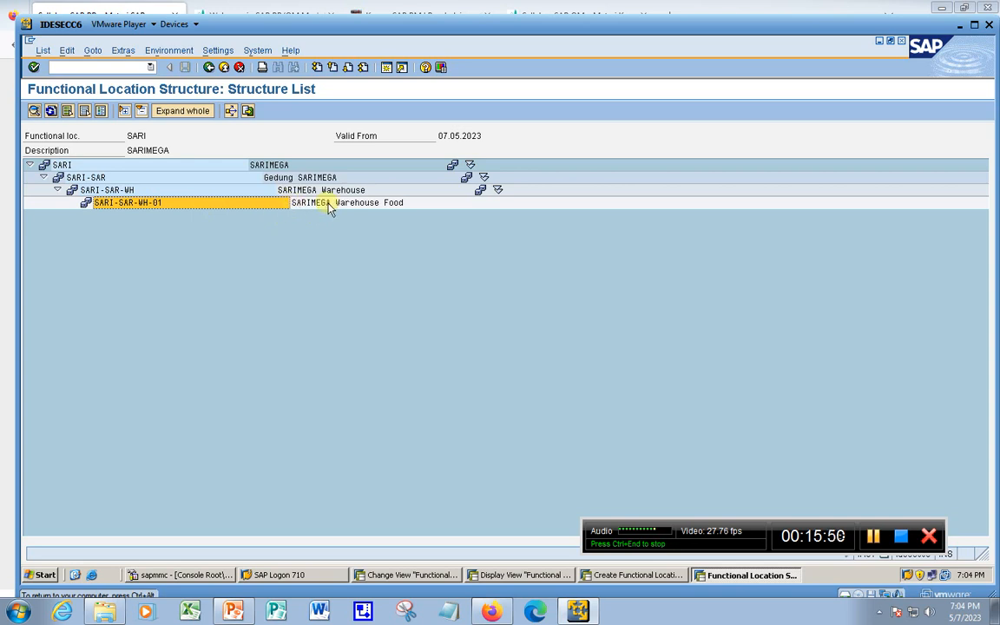
pyautogui.click(318, 207)
pyautogui.click(159, 205)
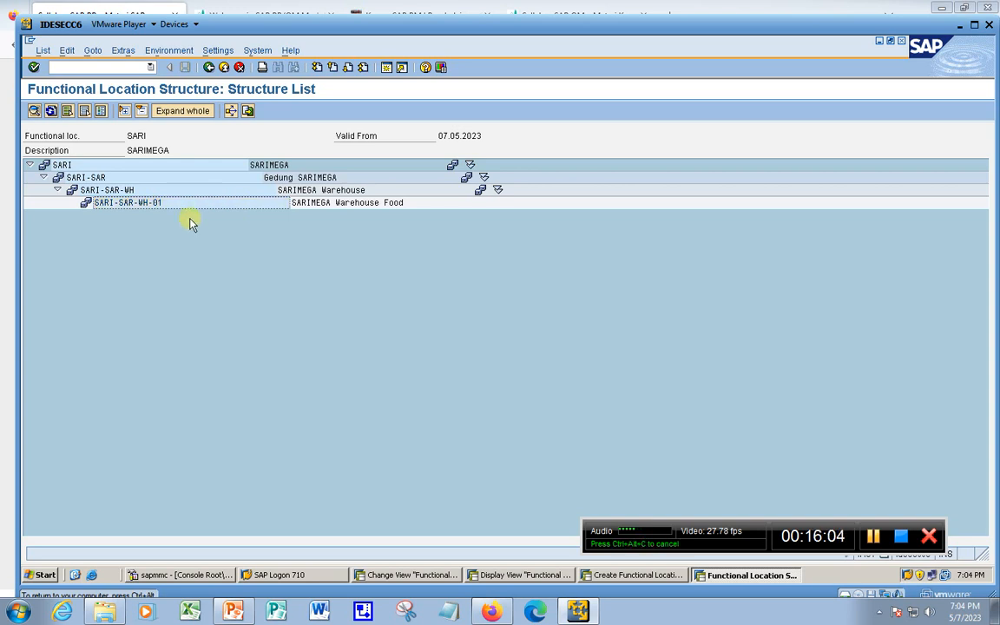
pyautogui.click(232, 207)
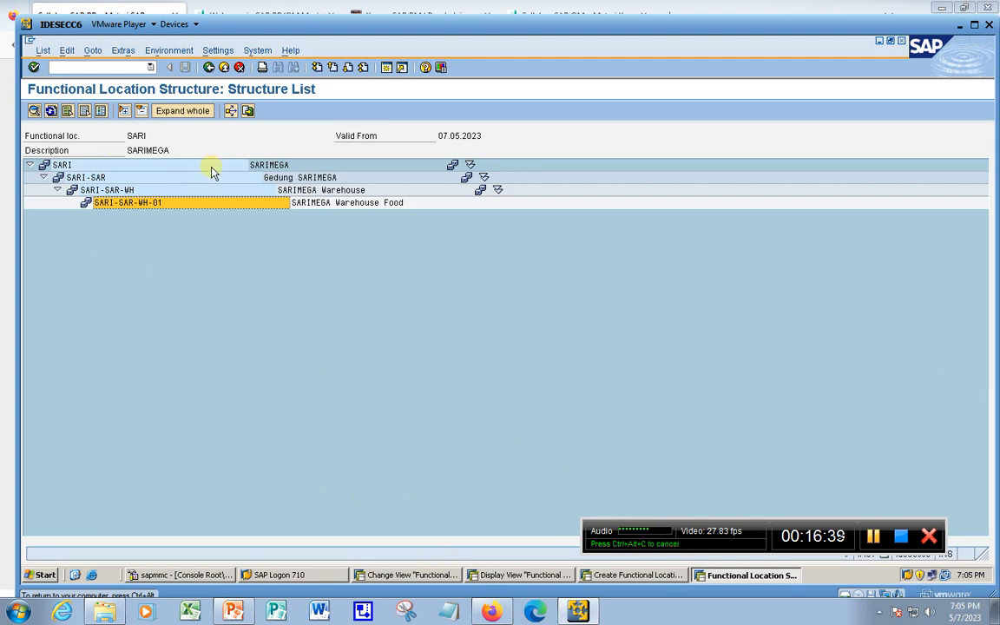
# Leave the structure list and start transaction IL01 for creating a functional location
pyautogui.click(100, 69)
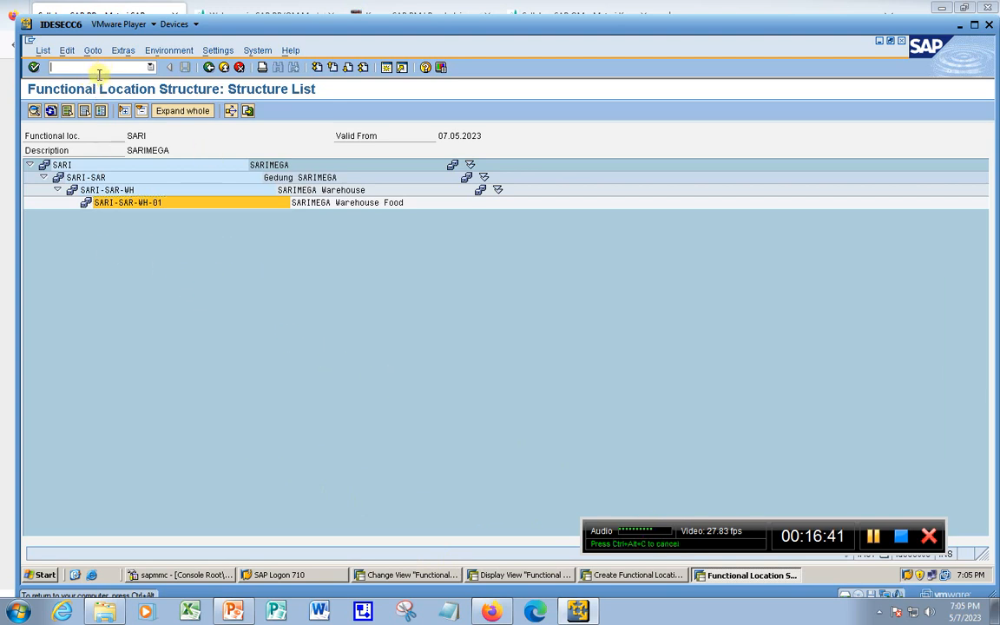
pyautogui.write('/n')
pyautogui.press('Return')
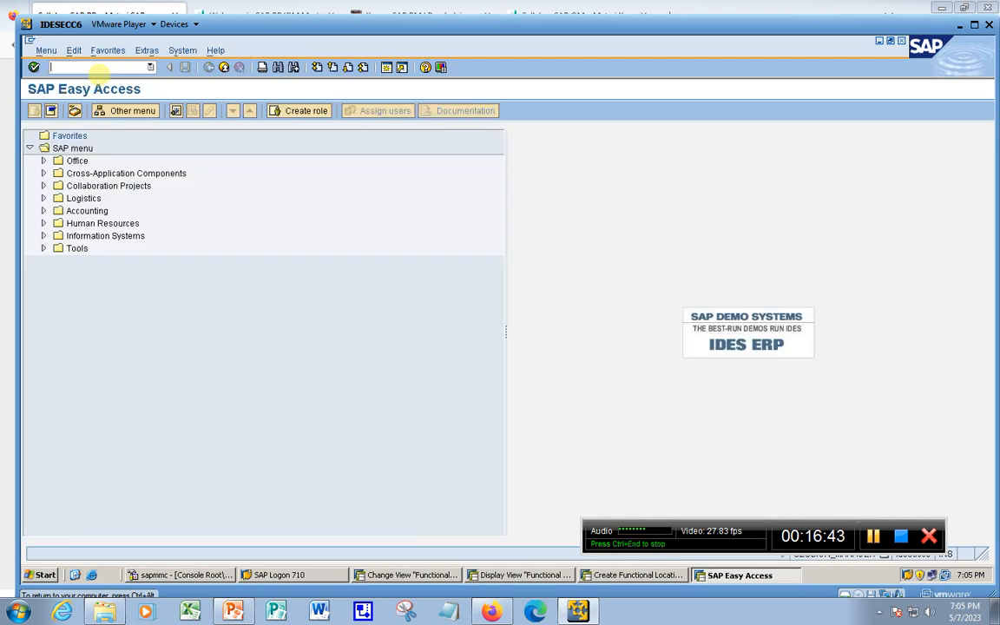
pyautogui.write('il01')
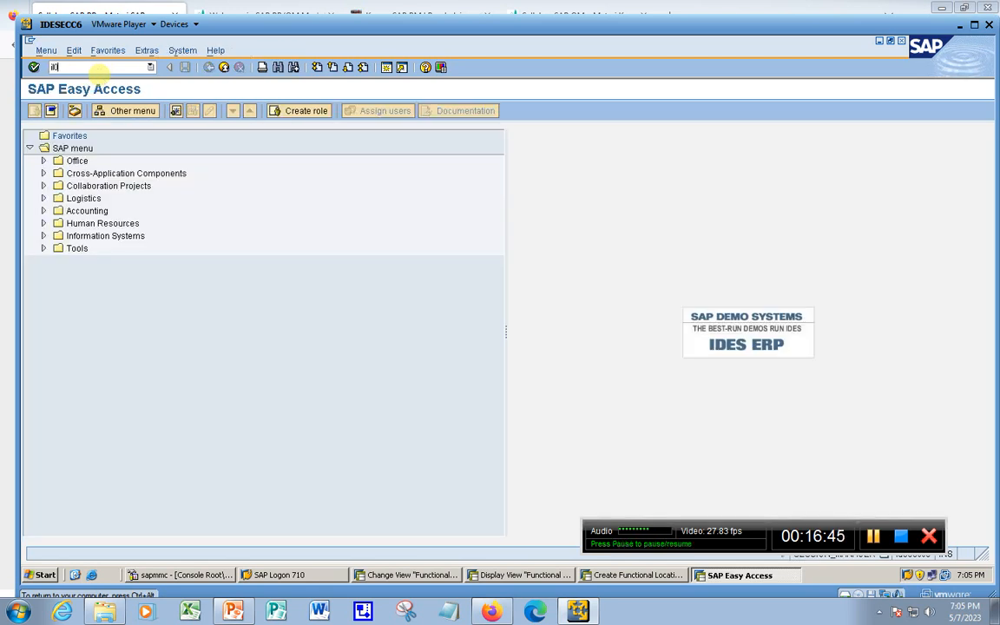
pyautogui.press('Return')
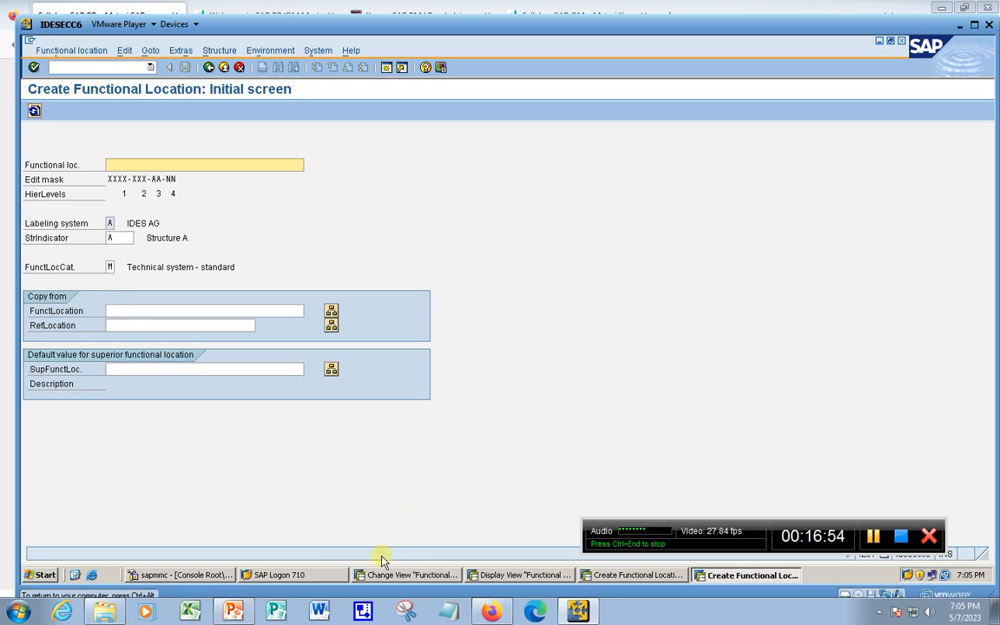
# Switch to PowerPoint and review the slides on structure indicator labels and the Reference Functional Location data transfer diagram
pyautogui.click(233, 611)
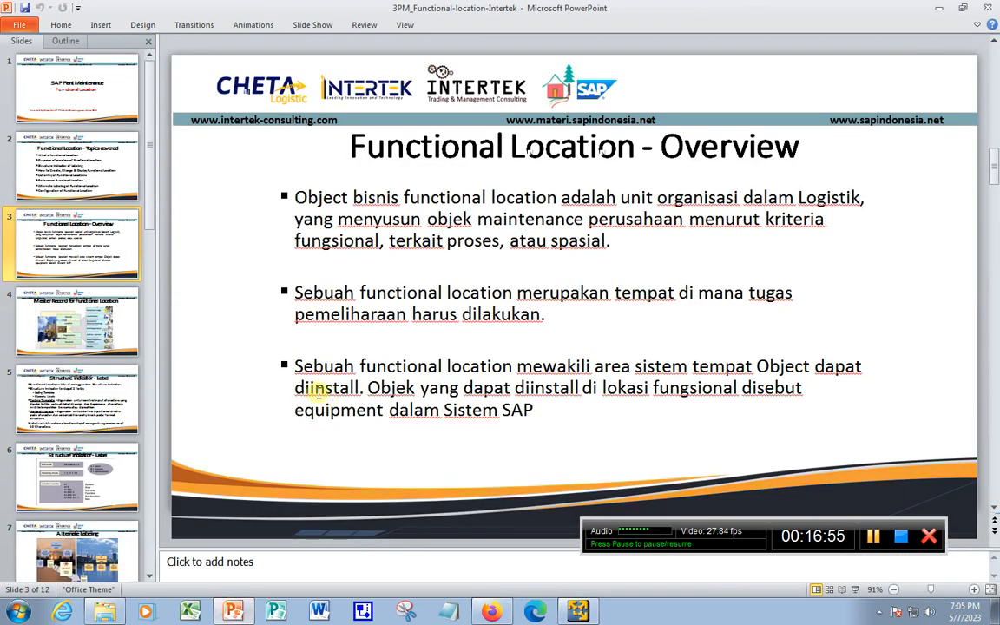
pyautogui.click(87, 395)
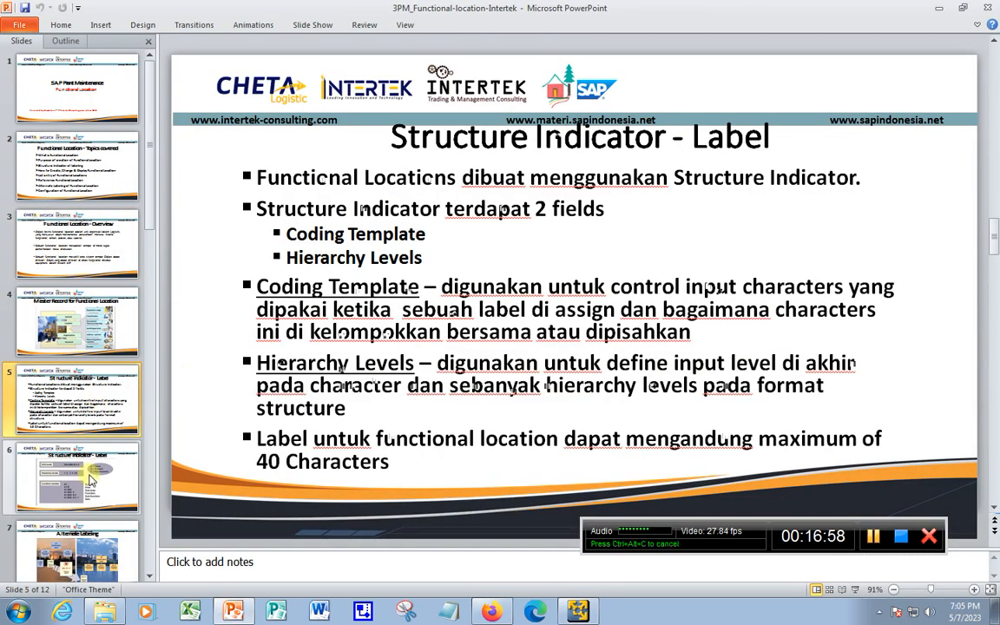
pyautogui.scroll(-2, 83, 439)
pyautogui.click(76, 314)
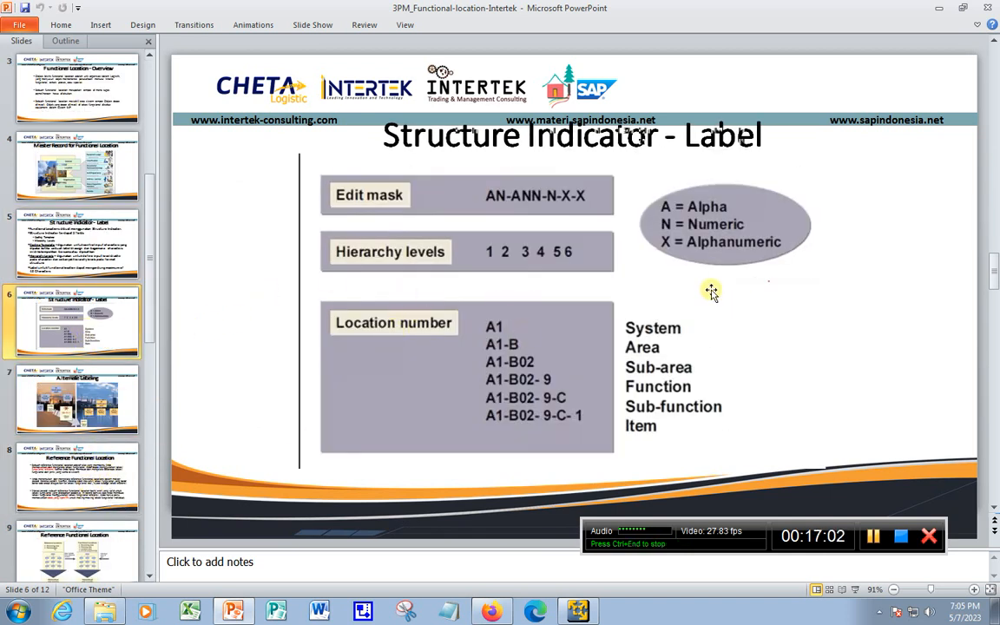
pyautogui.click(98, 469)
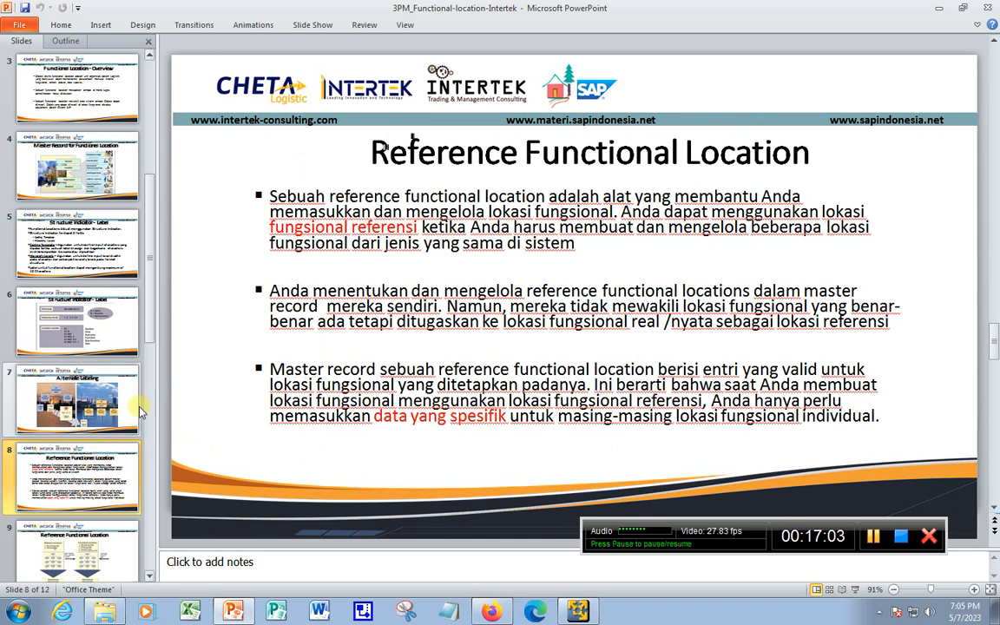
pyautogui.press('Down')
pyautogui.press('Down')
pyautogui.click(87, 415)
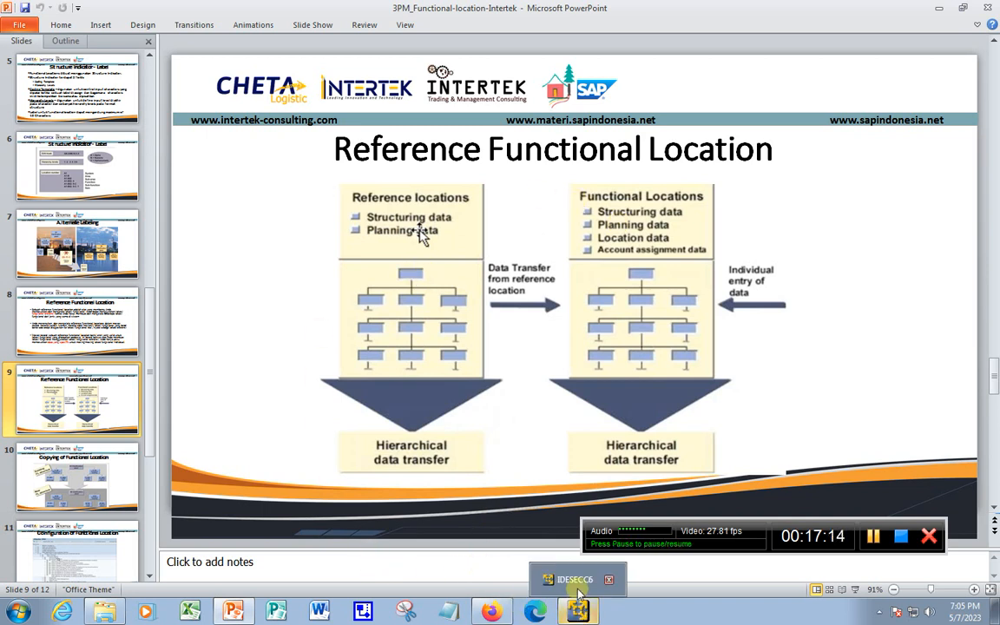
# Switch back to the SAP virtual machine, check the open sessions, and start transaction IH01 in the newest functional location creation session
pyautogui.click(578, 613)
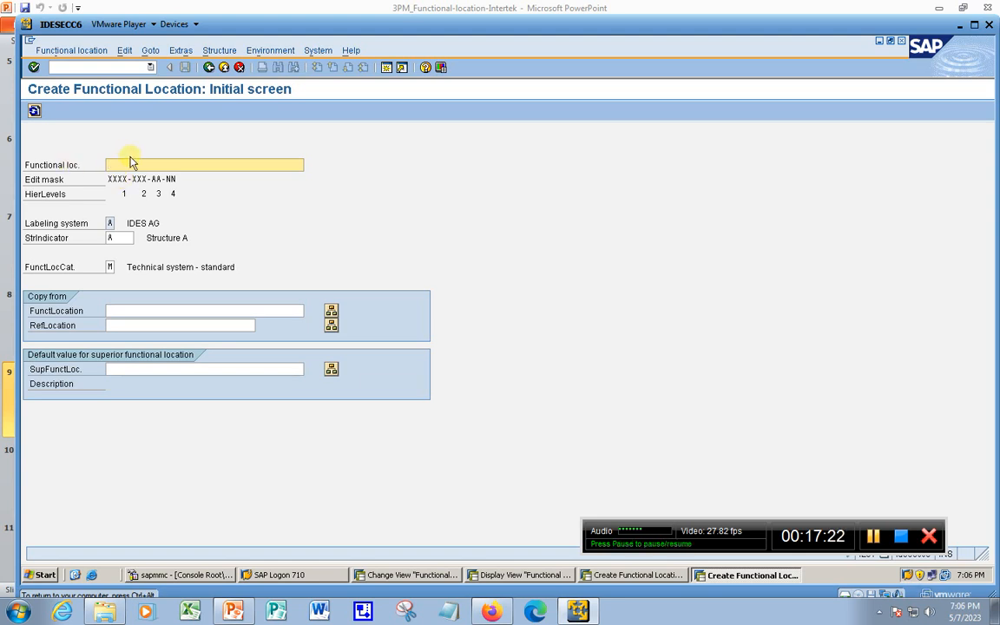
pyautogui.click(636, 575)
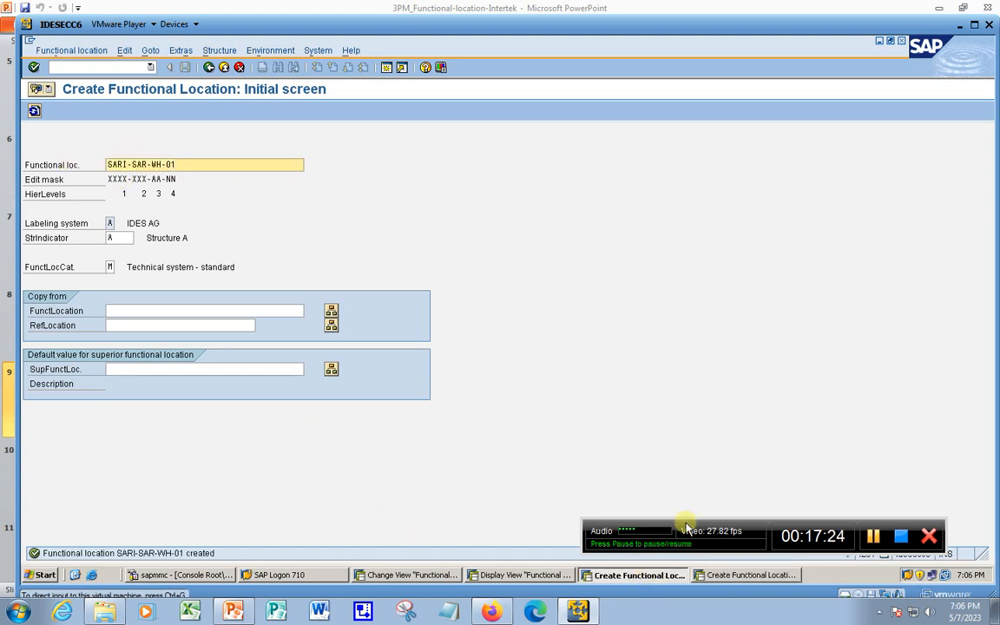
pyautogui.click(752, 575)
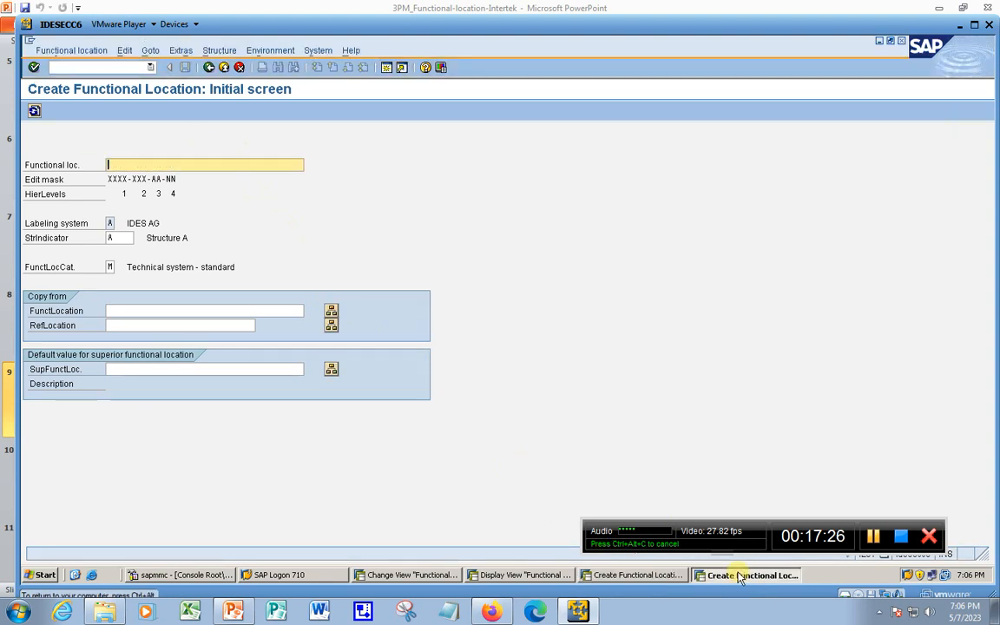
pyautogui.click(561, 569)
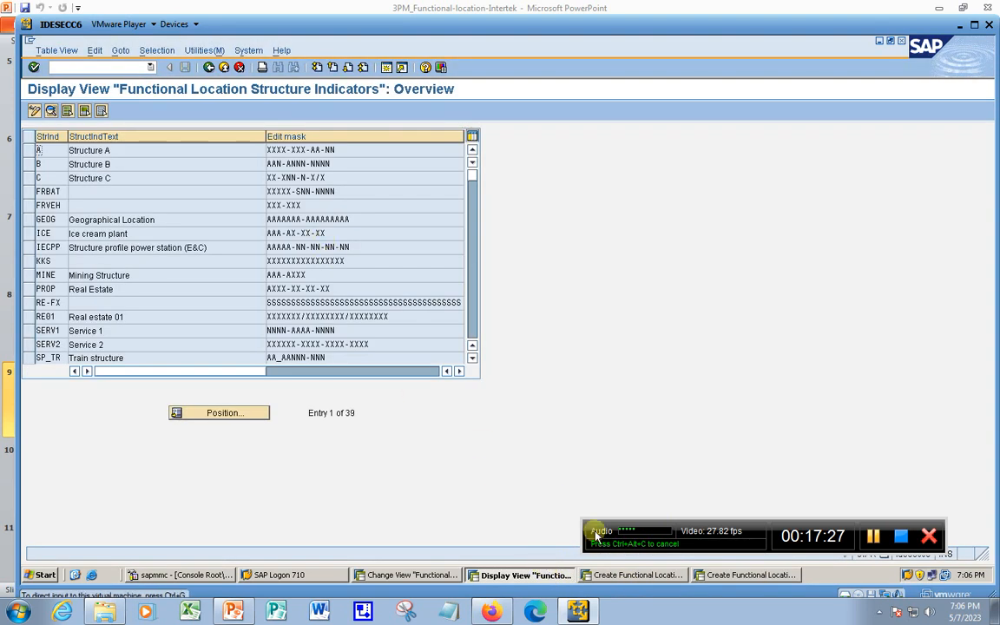
pyautogui.click(409, 575)
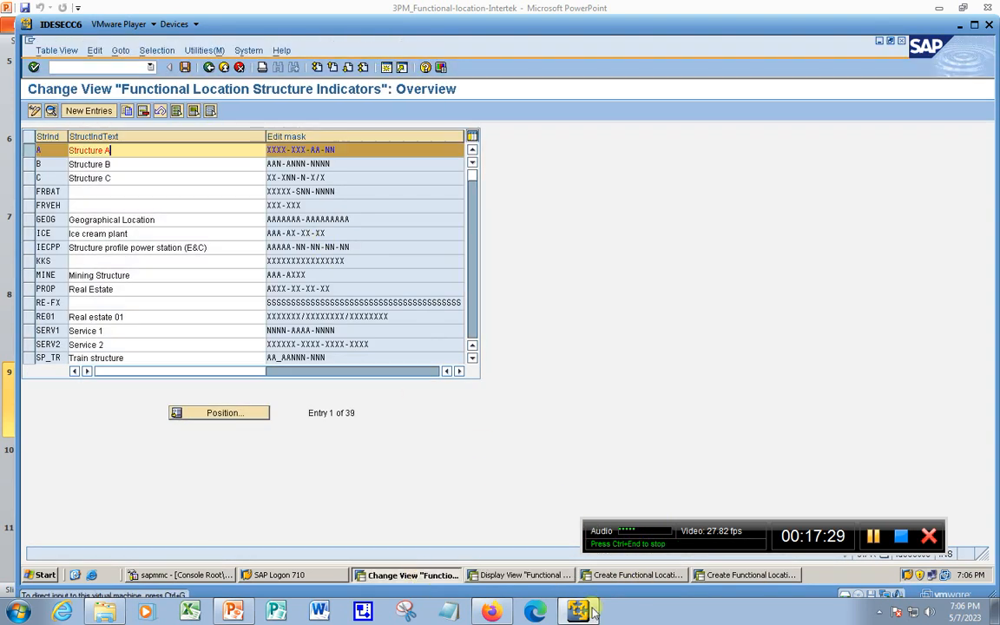
pyautogui.click(740, 575)
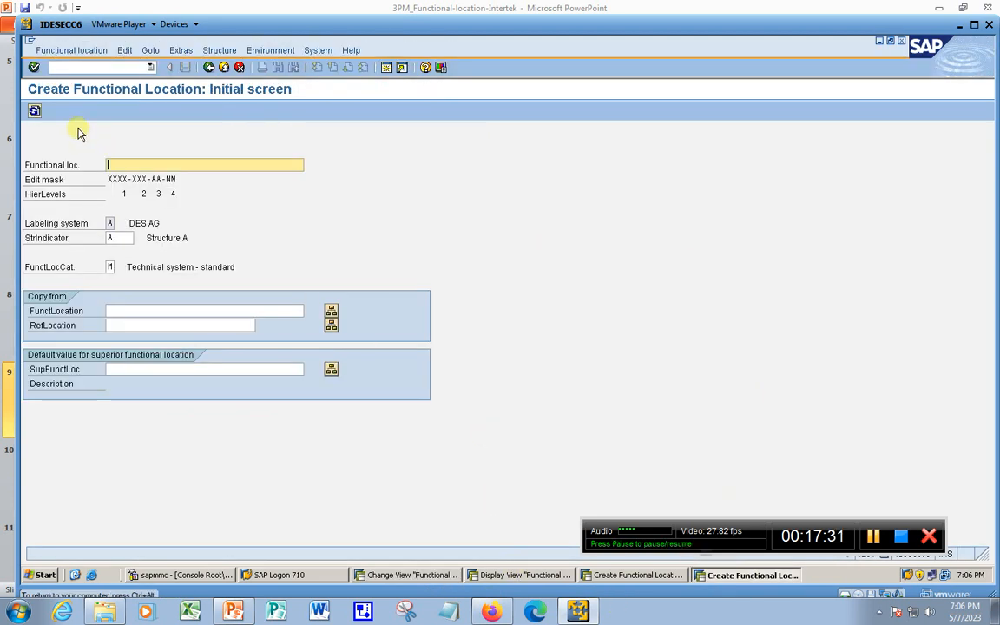
pyautogui.write('/ni')
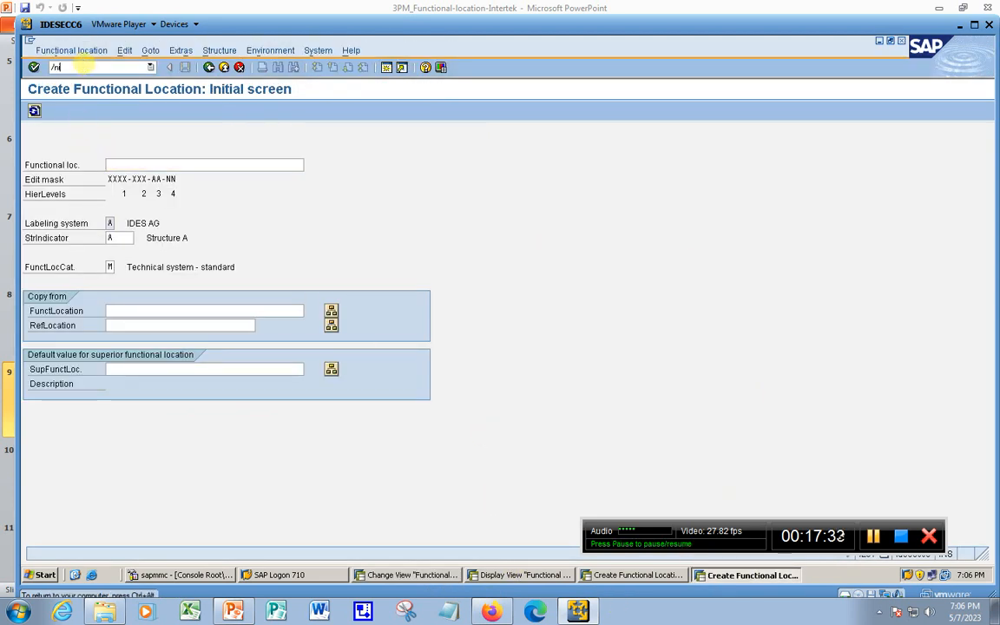
pyautogui.write('h01')
pyautogui.press('Return')
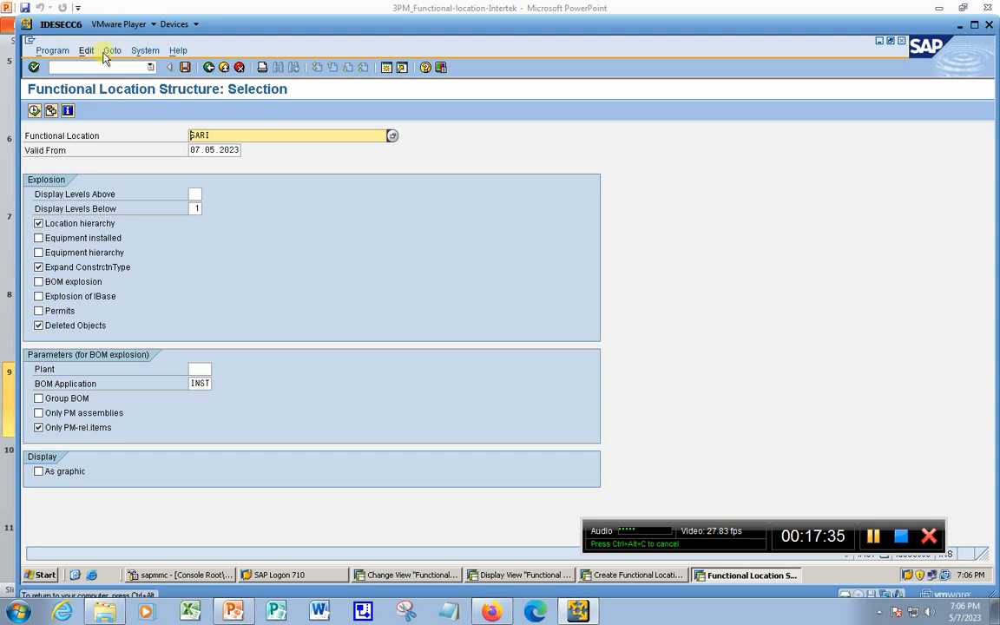
# Display the structure list of functional location MEGA with equipment hierarchy and installed equipment included, and expand the whole hierarchy
pyautogui.moveTo(236, 136); pyautogui.dragTo(104, 120)
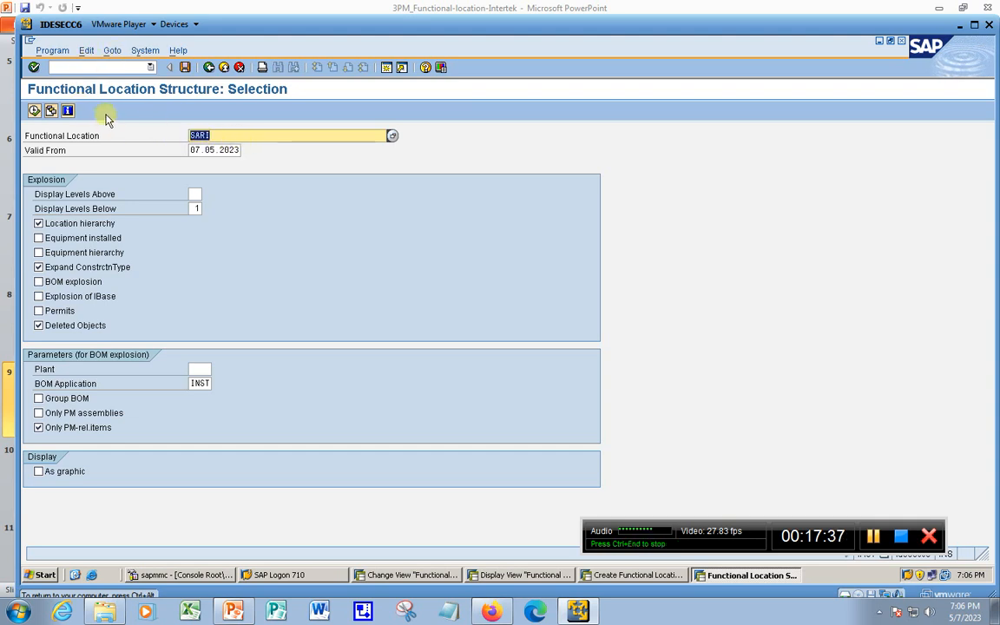
pyautogui.write('MEGA')
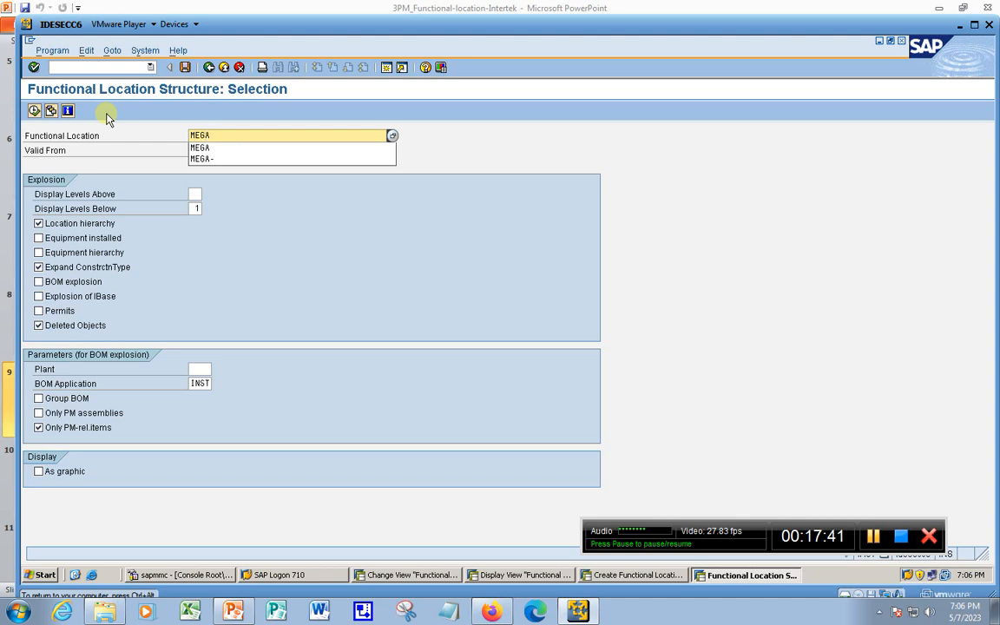
pyautogui.click(38, 253)
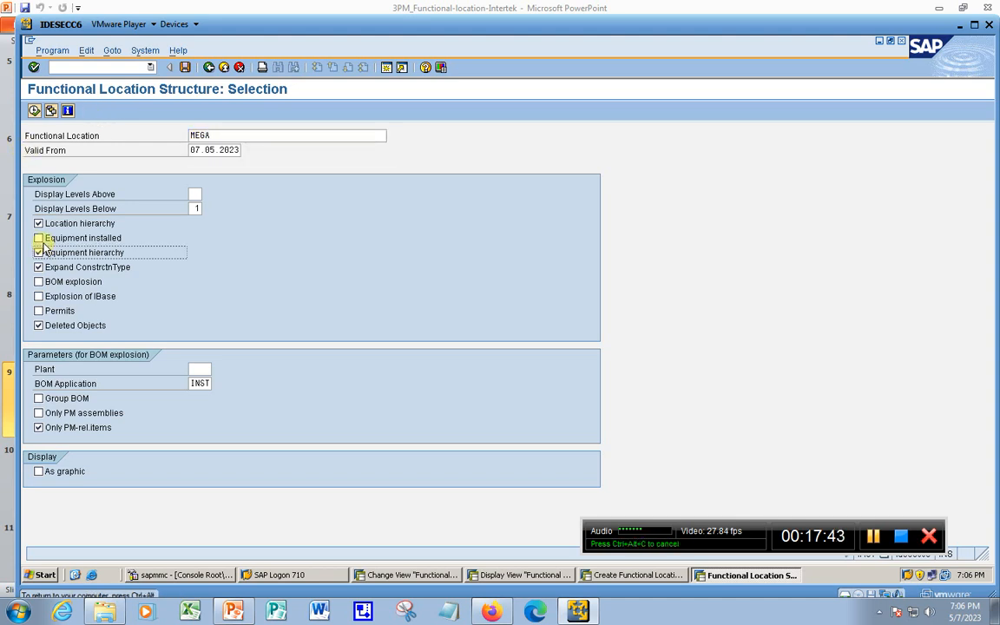
pyautogui.click(39, 239)
pyautogui.click(34, 110)
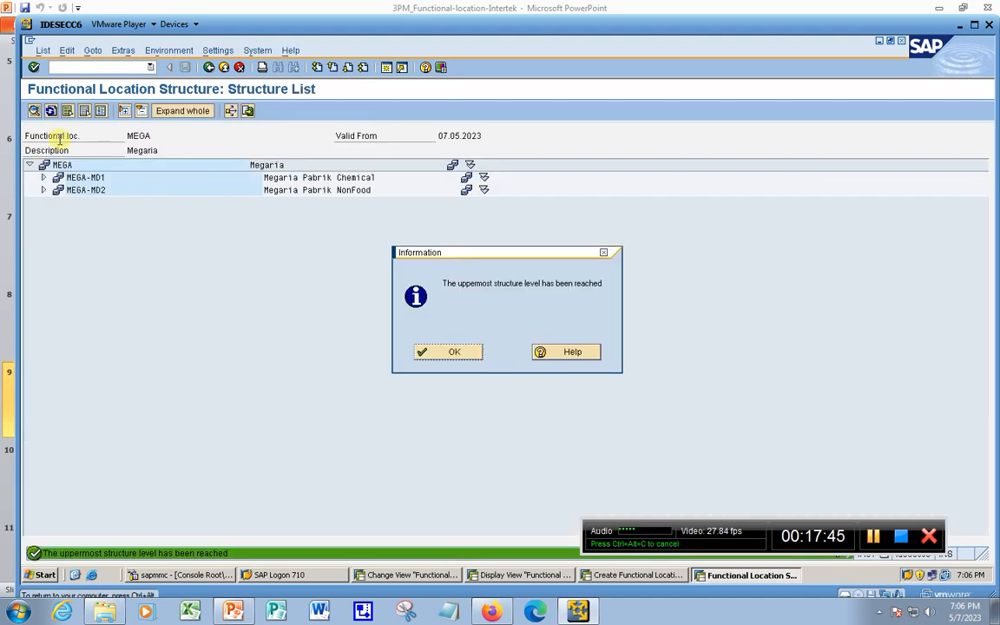
pyautogui.click(443, 350)
pyautogui.click(177, 112)
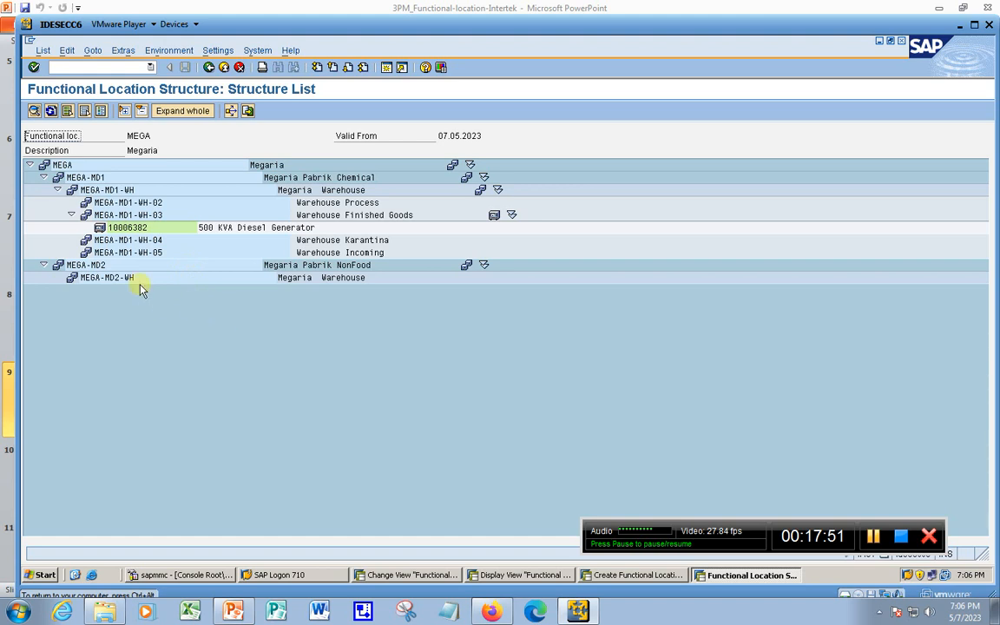
# In the Create Functional Location session, enter MEGA-MD1-WH-07 as the new location and MEGA-MD1-WH-03 as the functional location to copy from
pyautogui.click(151, 215)
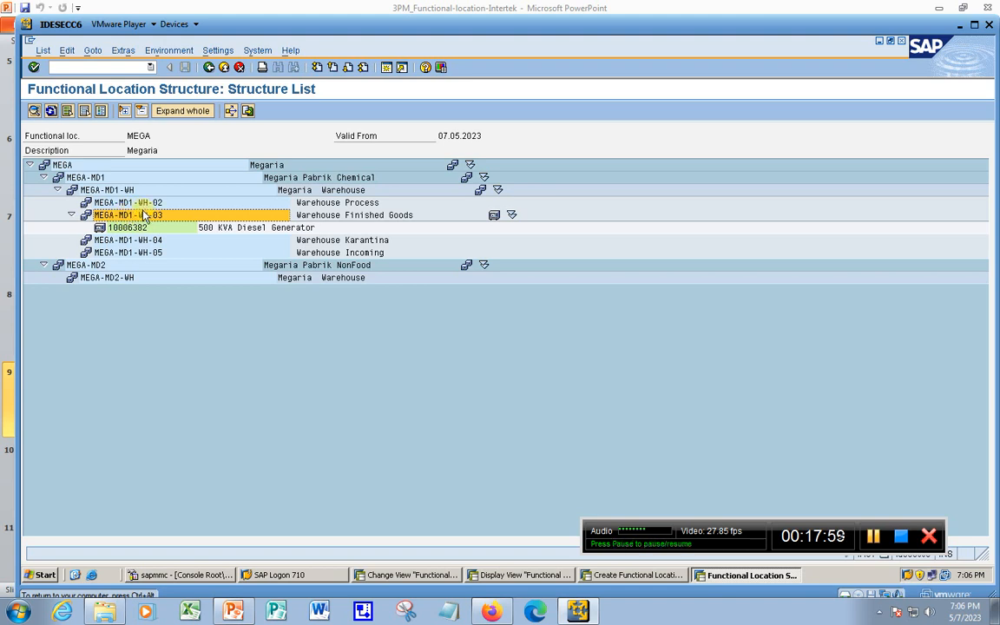
pyautogui.click(635, 574)
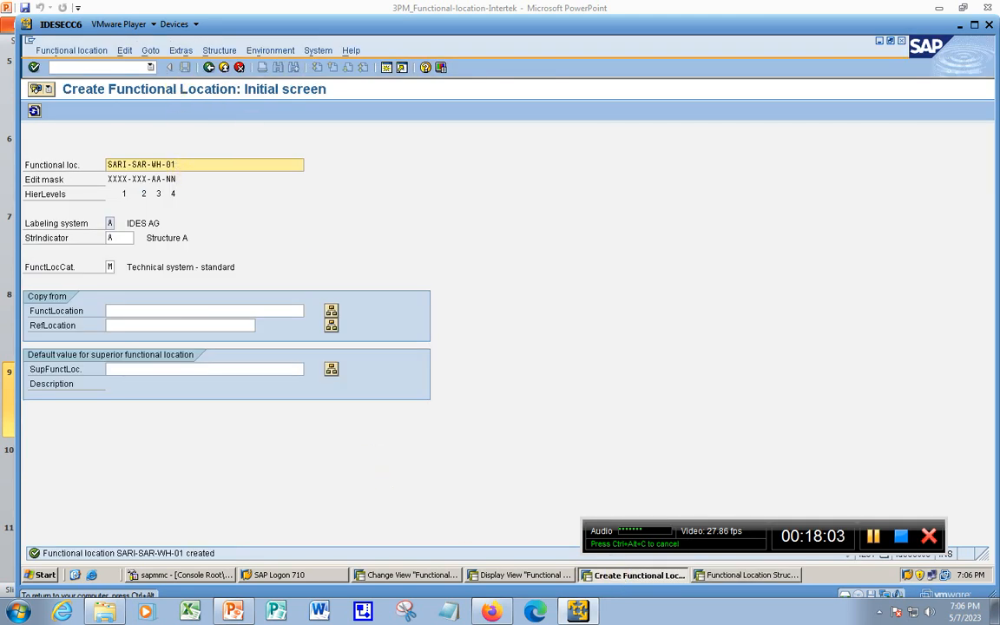
pyautogui.moveTo(164, 162); pyautogui.dragTo(67, 149)
pyautogui.write('MEGA-MD1-WH-03')
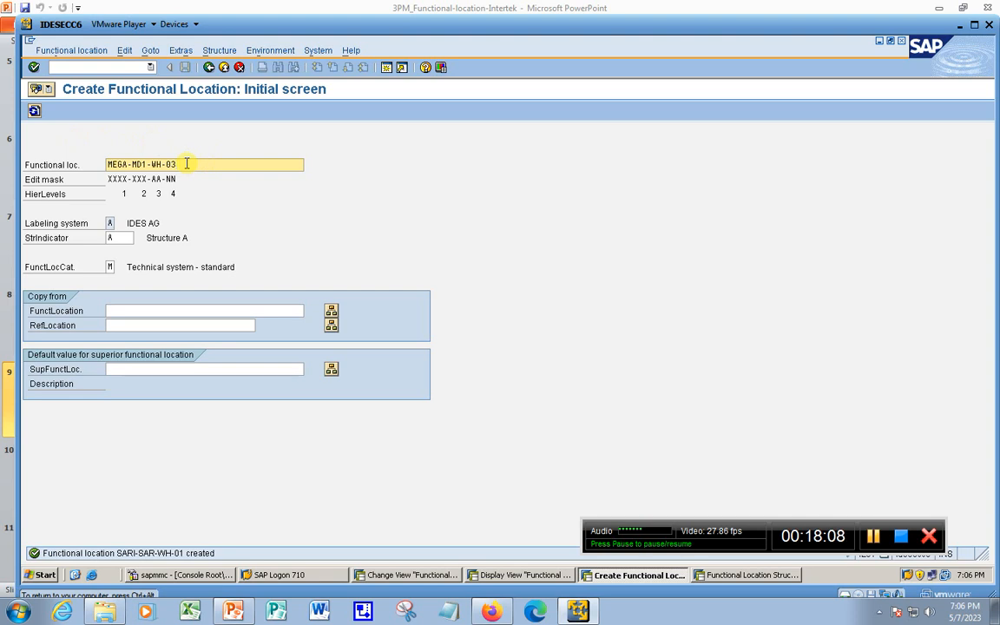
pyautogui.press('BackSpace')
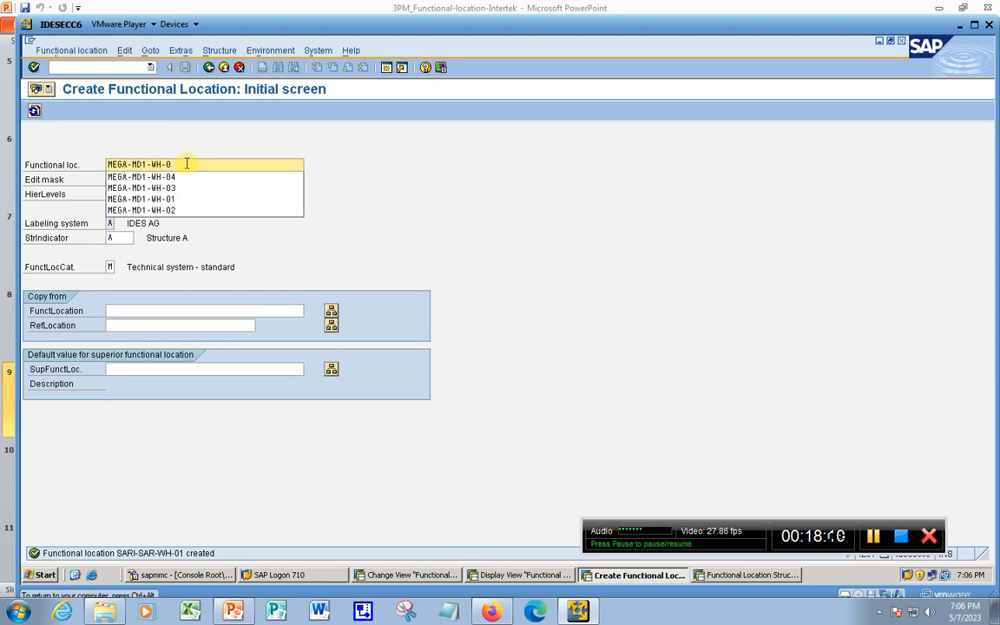
pyautogui.write('7')
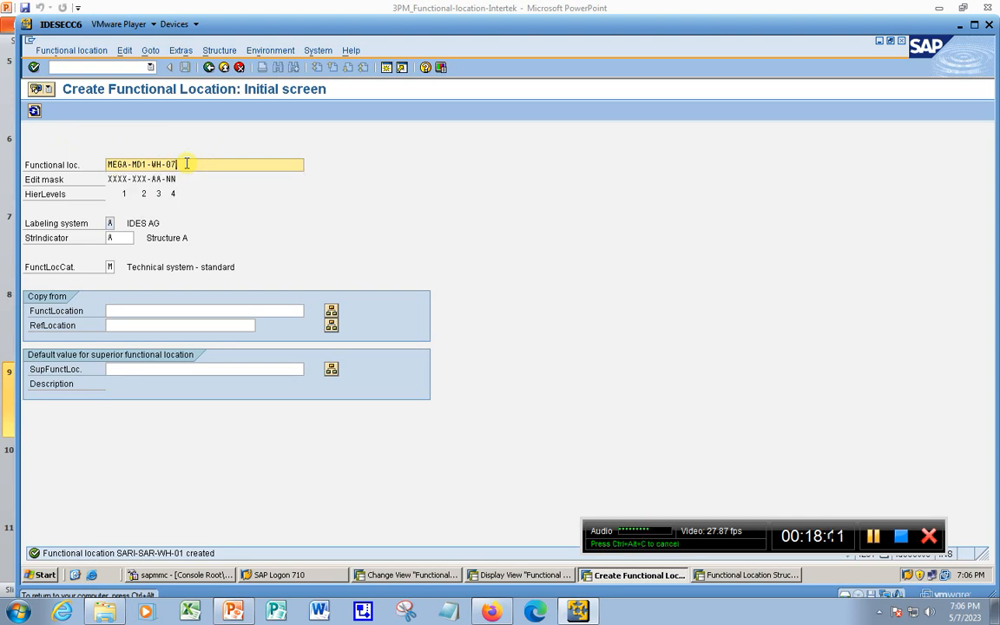
pyautogui.click(132, 311)
pyautogui.write('MEGA-MD1-WH-03')
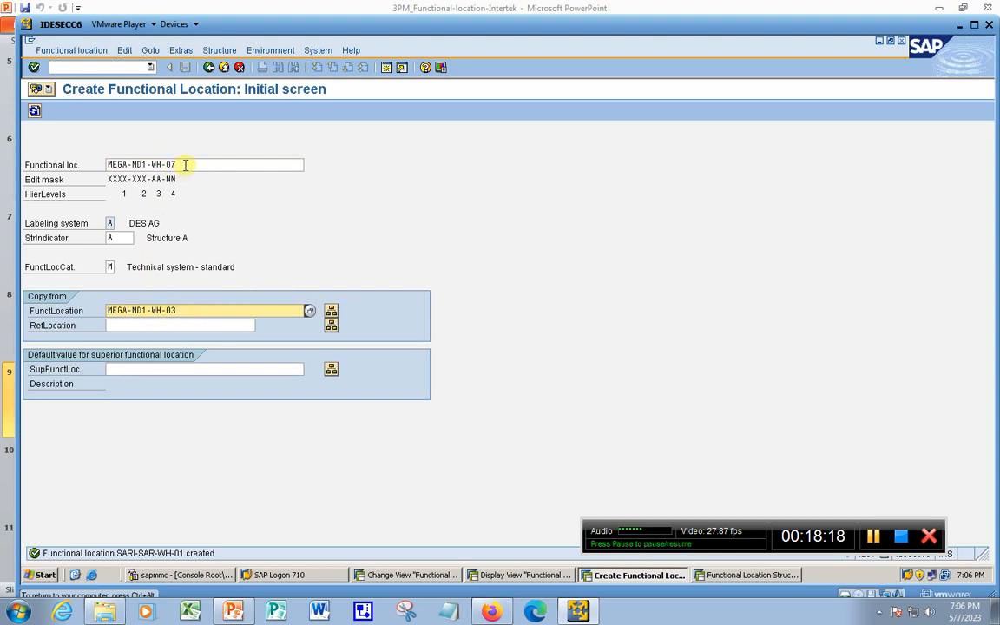
# Change the new functional location to MEGA-MD2-WH-07 and copy all sub-objects from the reference location into its master data
pyautogui.click(144, 165)
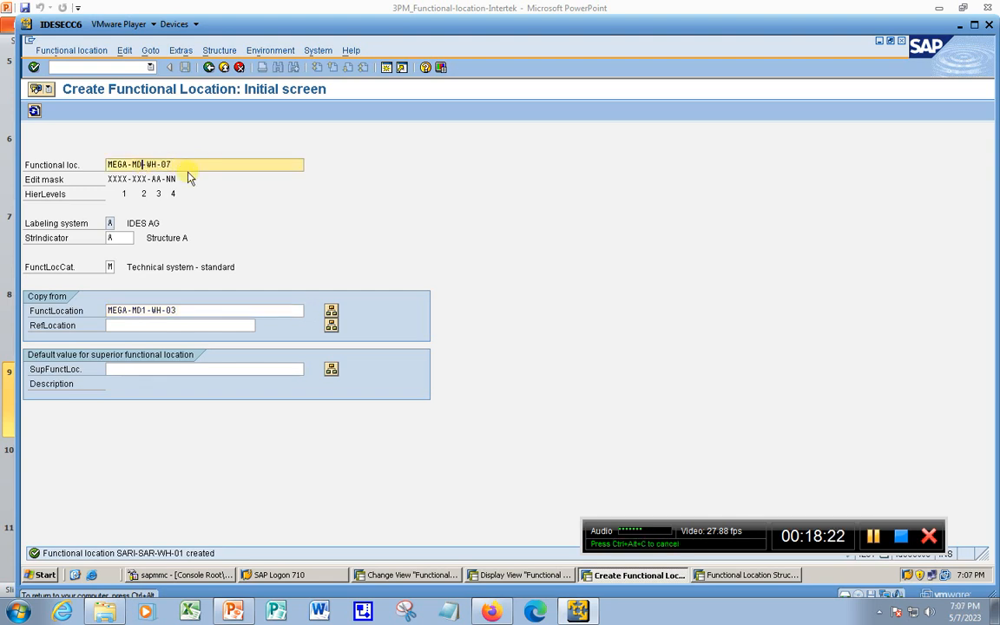
pyautogui.write('2')
pyautogui.press('Return')
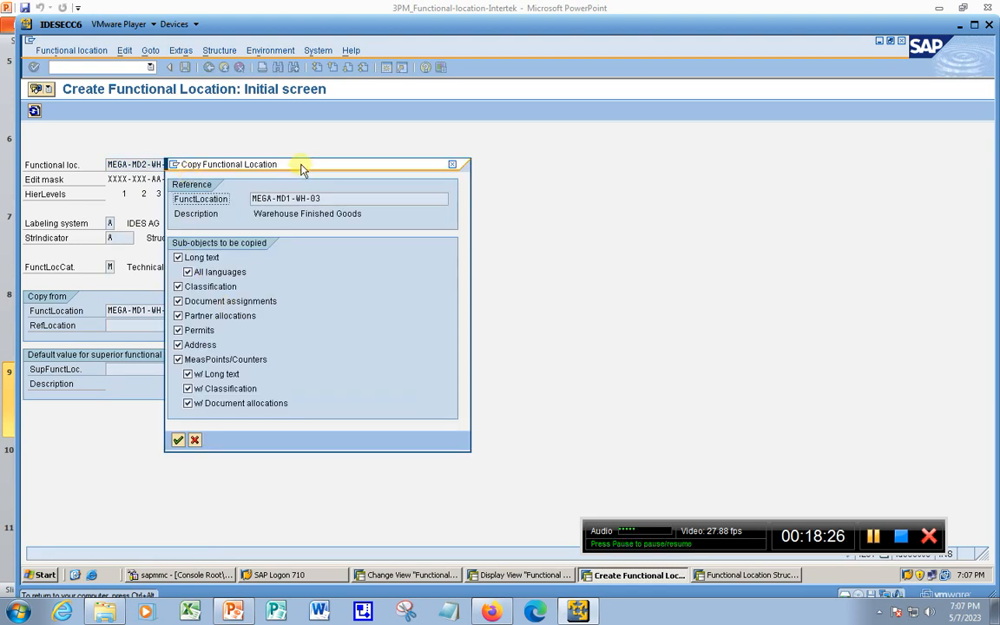
pyautogui.moveTo(302, 169); pyautogui.dragTo(445, 154)
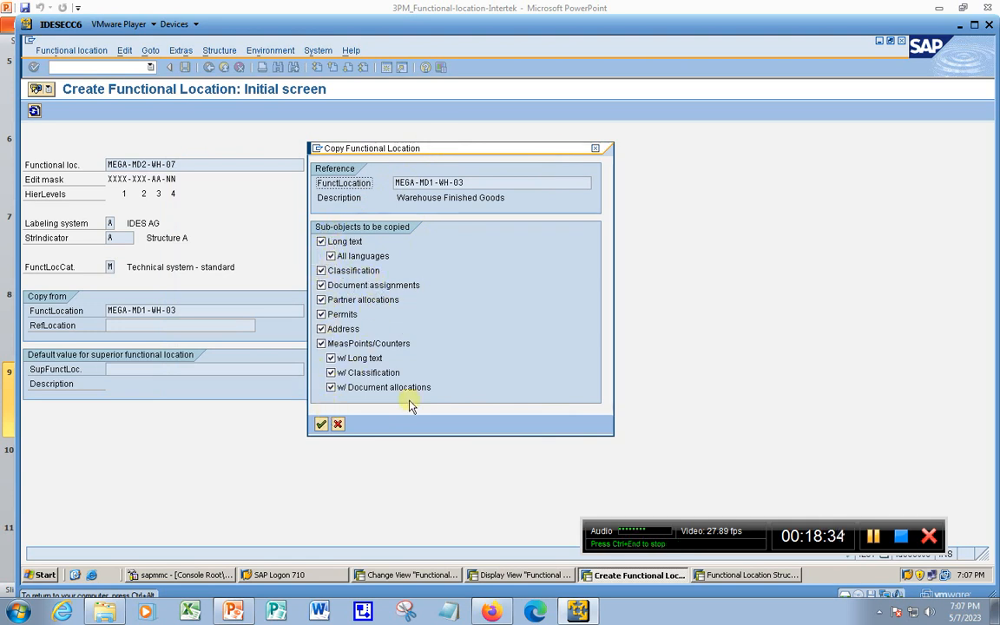
pyautogui.click(320, 423)
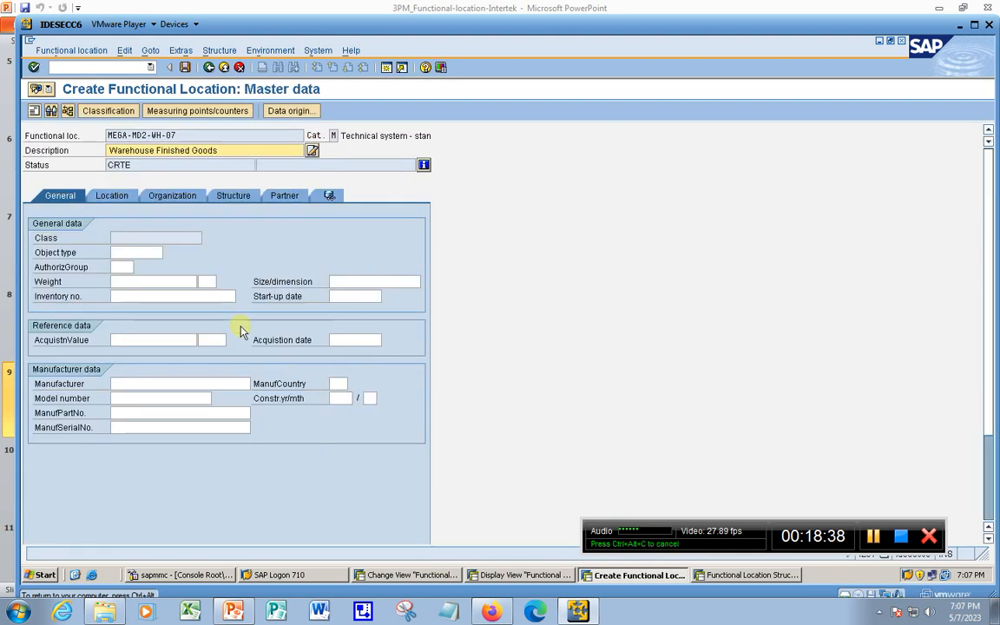
# Check the location data of the new functional location MEGA-MD2-WH-07 and the MEGA structure list, and save the location
pyautogui.click(111, 196)
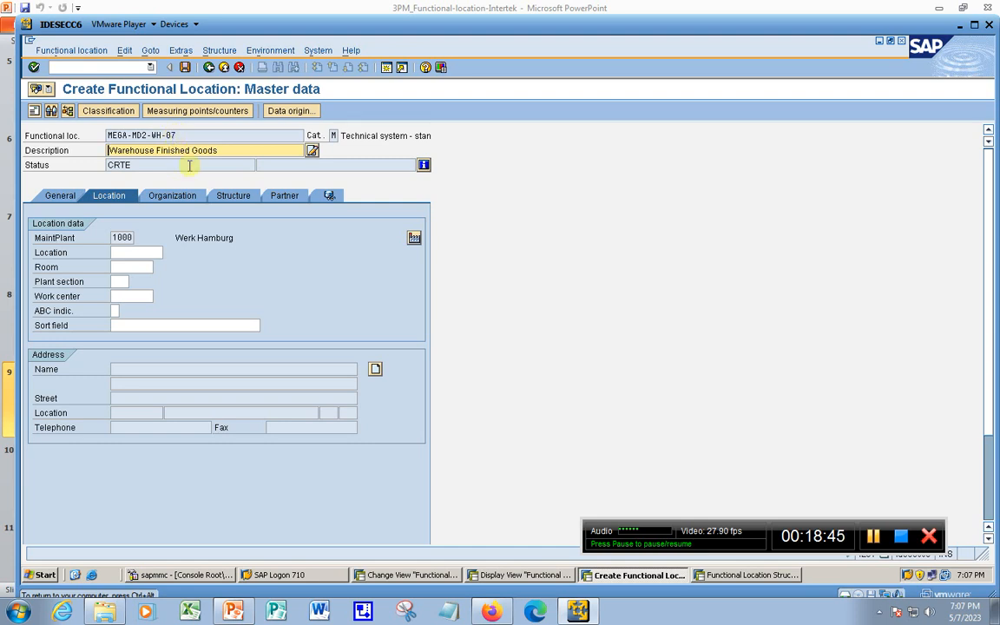
pyautogui.click(726, 576)
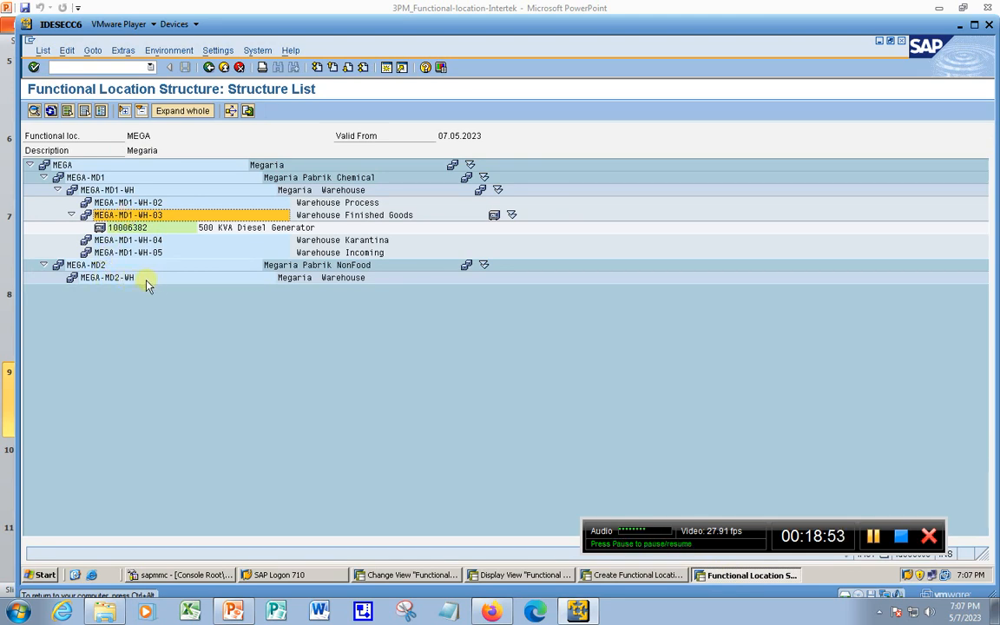
pyautogui.click(634, 575)
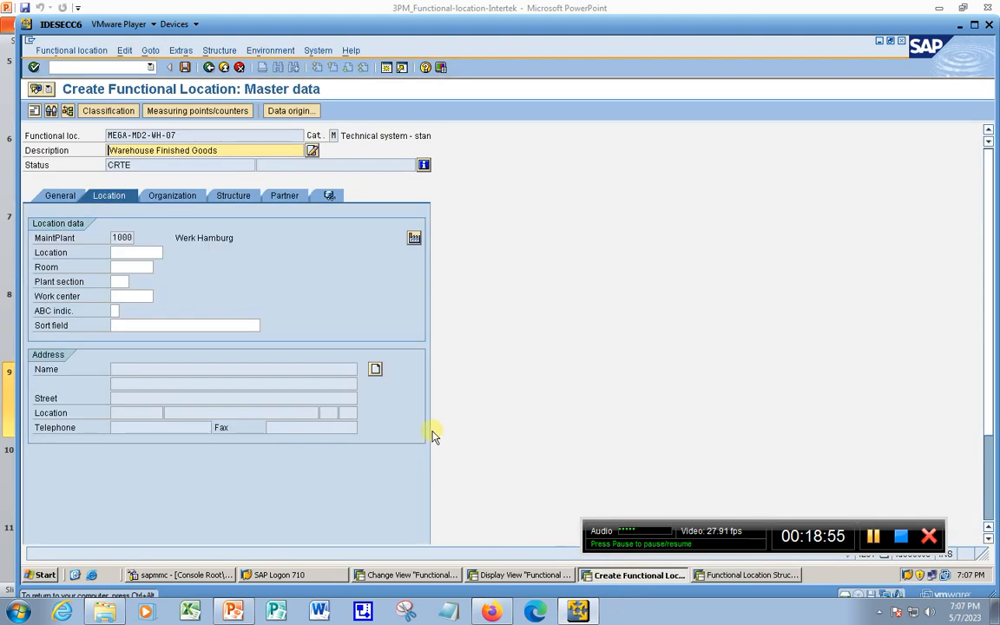
pyautogui.click(185, 67)
pyautogui.click(447, 352)
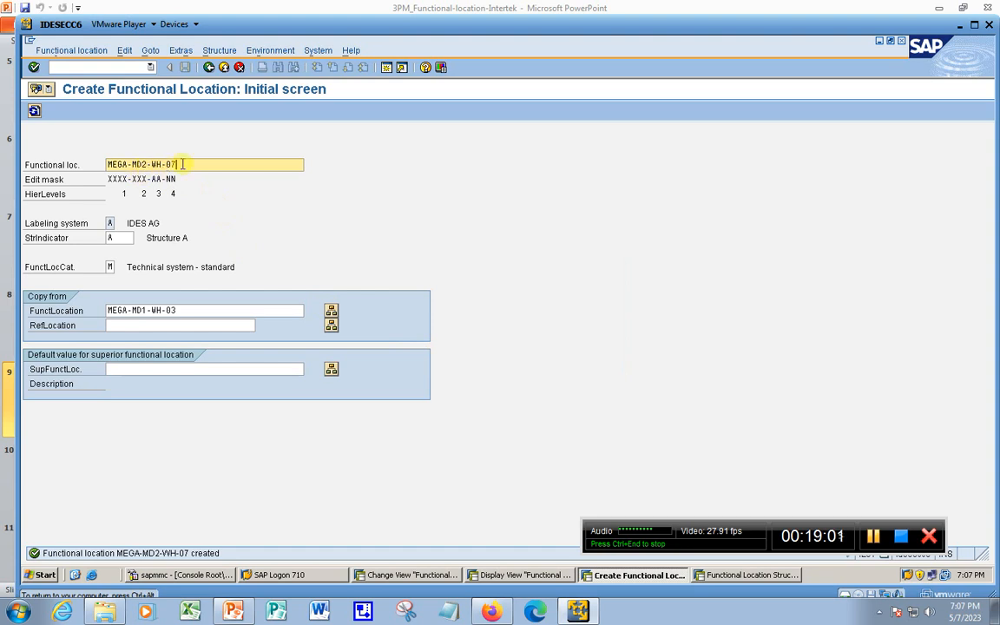
# Redisplay the structure list of MEGA, expand the whole hierarchy, and compare MEGA-MD2-WH-07 with its copy source MEGA-MD1-WH-03
pyautogui.click(712, 575)
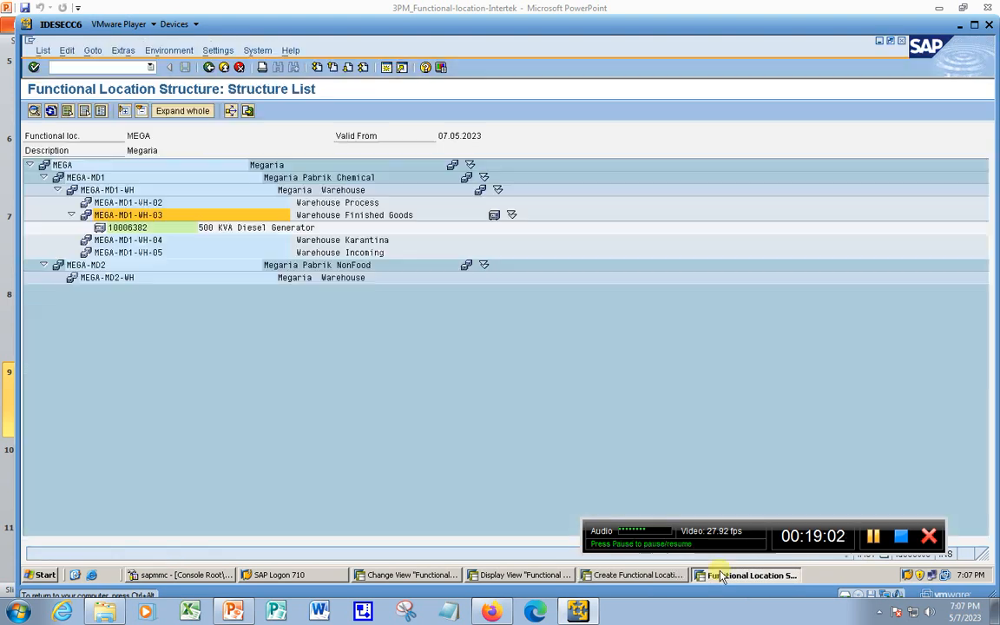
pyautogui.click(208, 67)
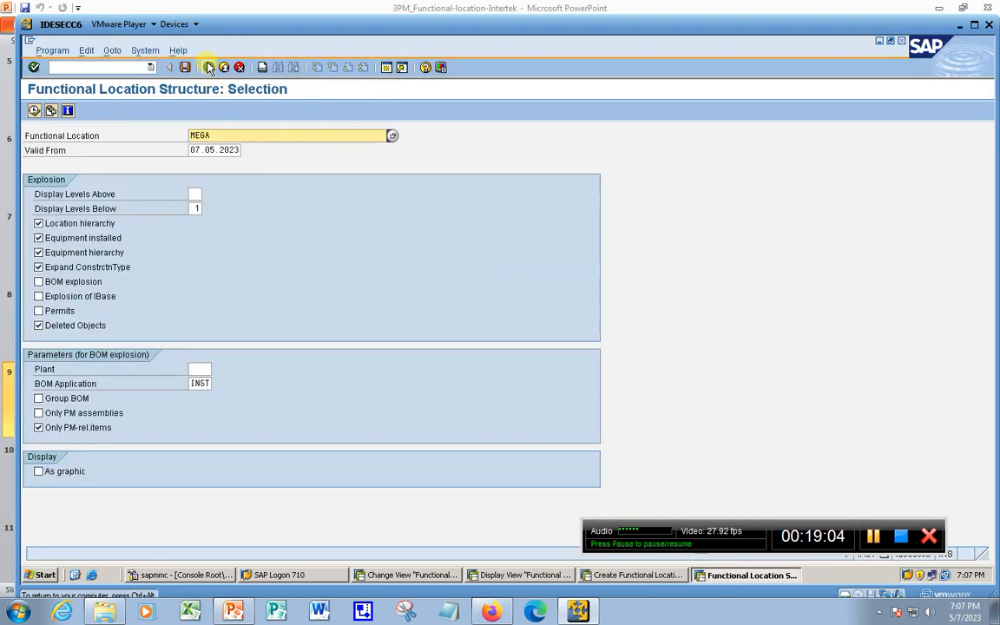
pyautogui.click(34, 110)
pyautogui.press('Return')
pyautogui.click(198, 113)
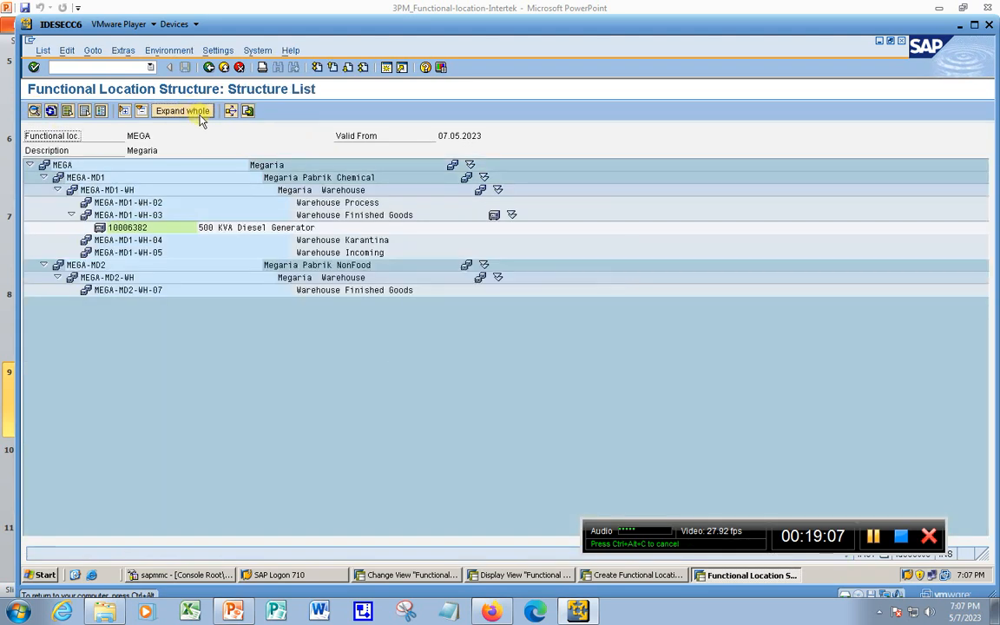
pyautogui.click(168, 293)
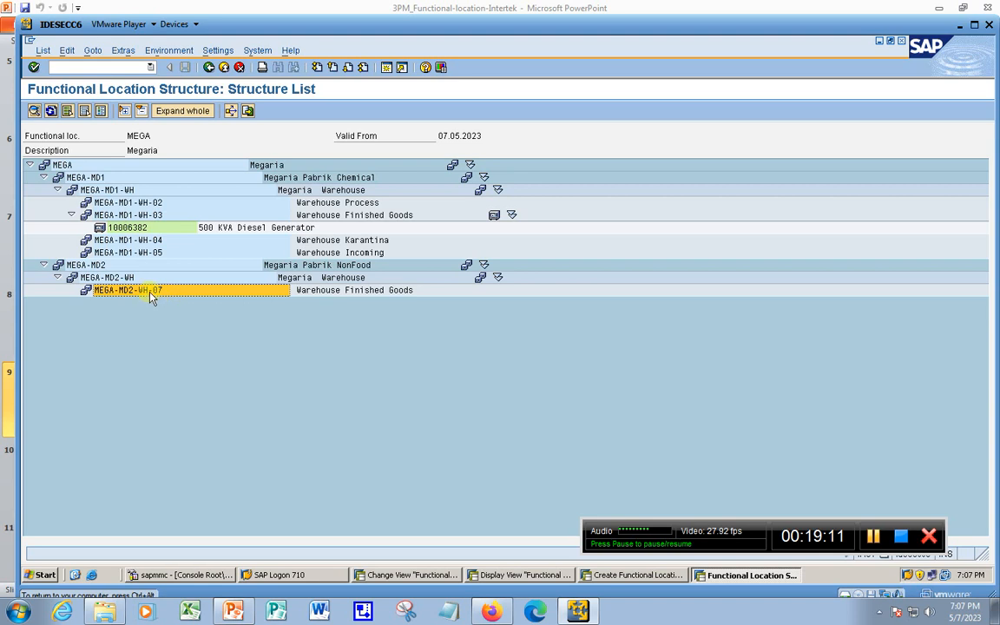
pyautogui.click(162, 216)
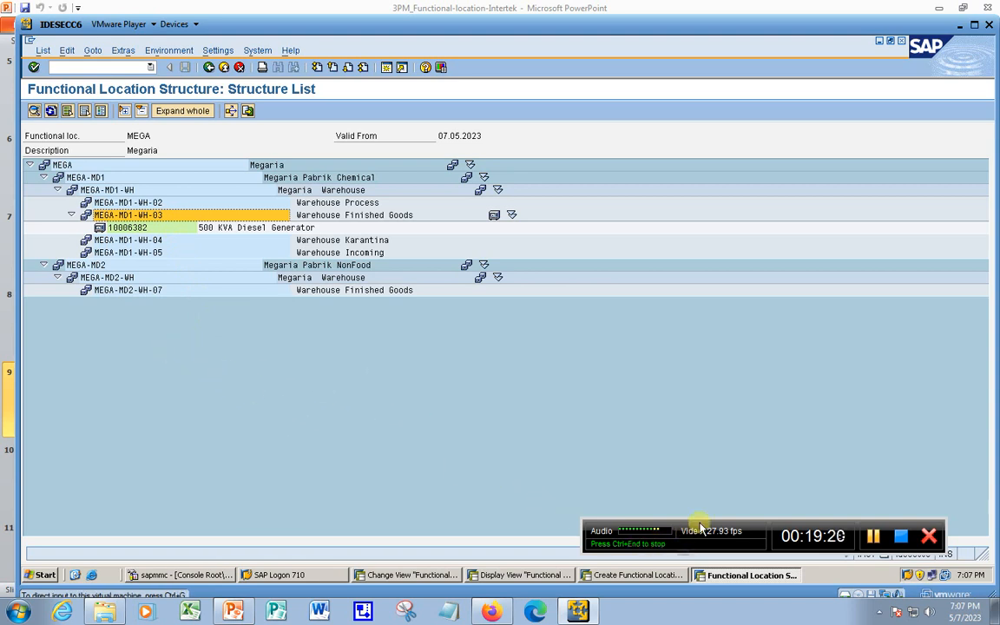
# Switch to the PowerPoint presentation and show slide 7 on Alternate Labeling
pyautogui.moveTo(702, 523); pyautogui.dragTo(720, 496)
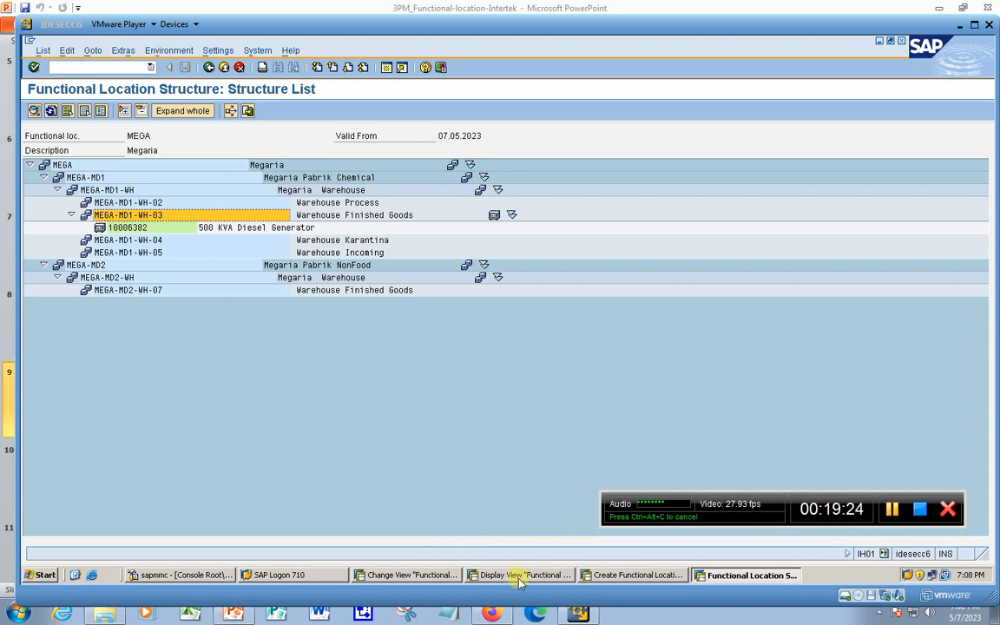
pyautogui.click(227, 613)
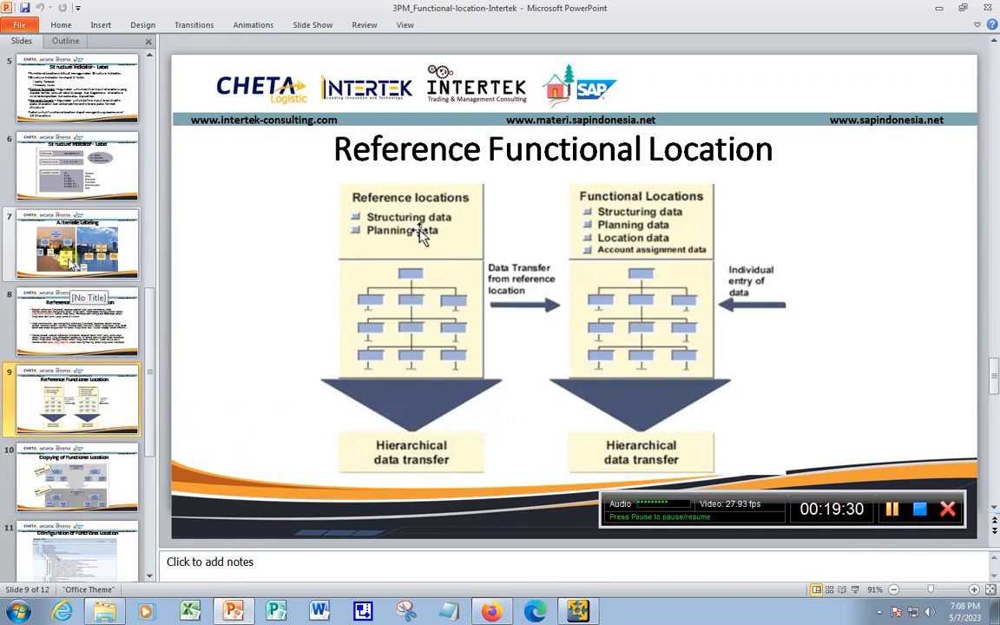
pyautogui.click(63, 226)
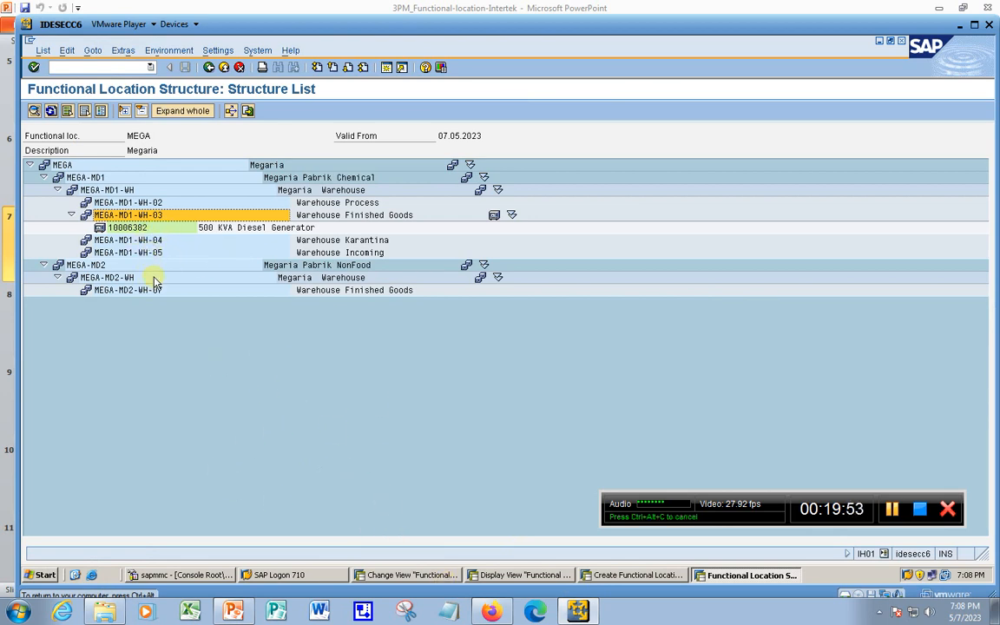
# Display the structure list of functional location SARI, expand the whole hierarchy, and examine SARI-SAR-WH and SARI-SAR-WH-01
pyautogui.click(208, 67)
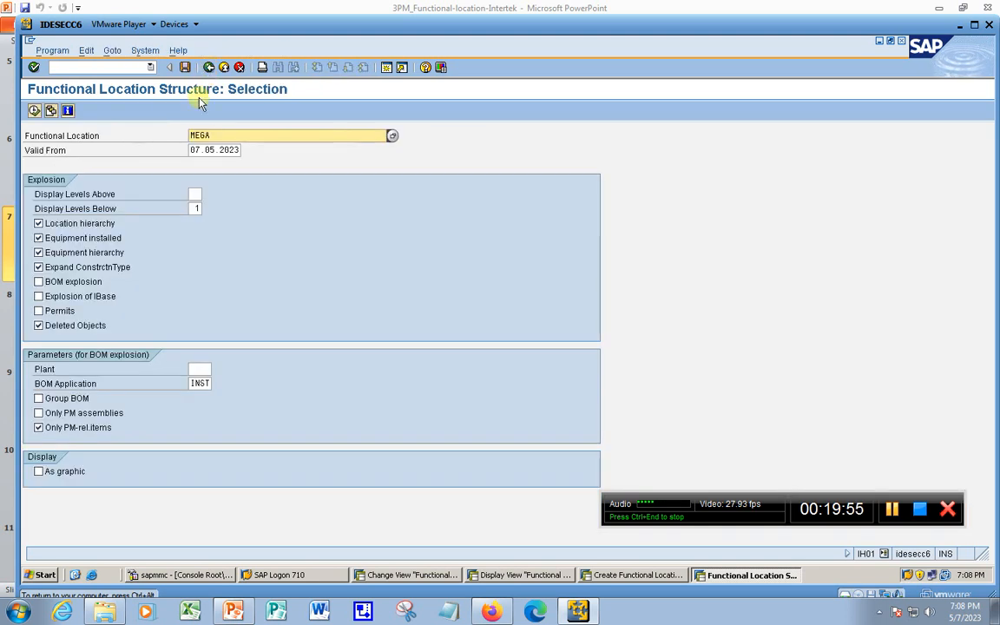
pyautogui.doubleClick(234, 135)
pyautogui.write('S')
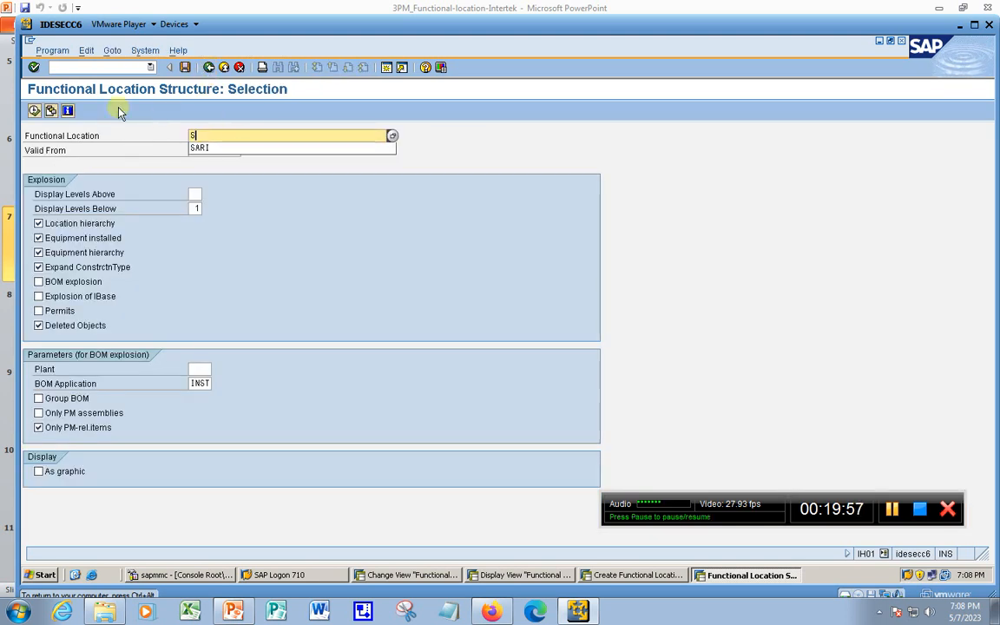
pyautogui.press('Down')
pyautogui.press('Return')
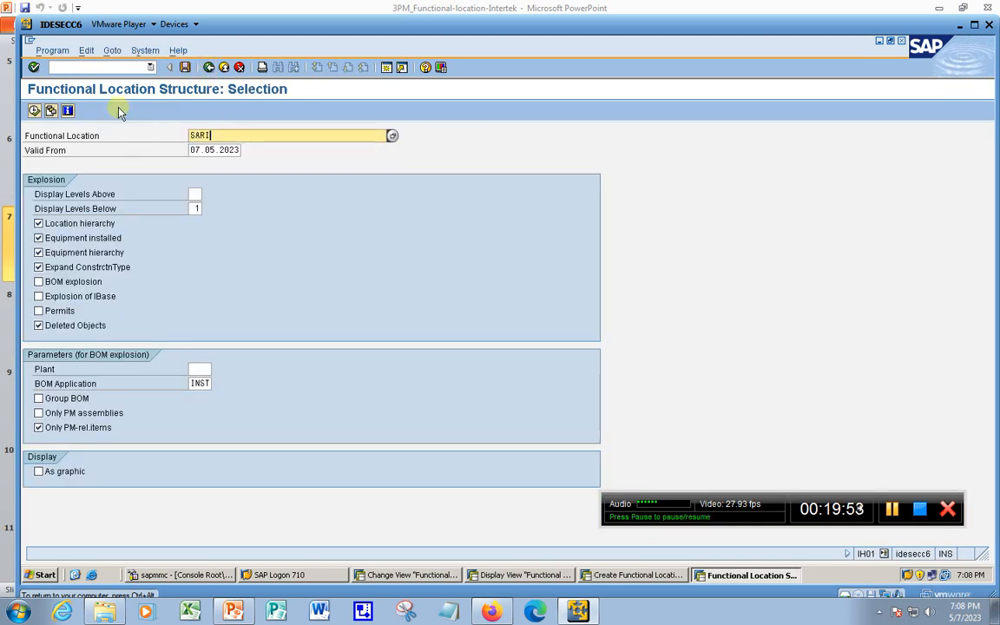
pyautogui.click(33, 111)
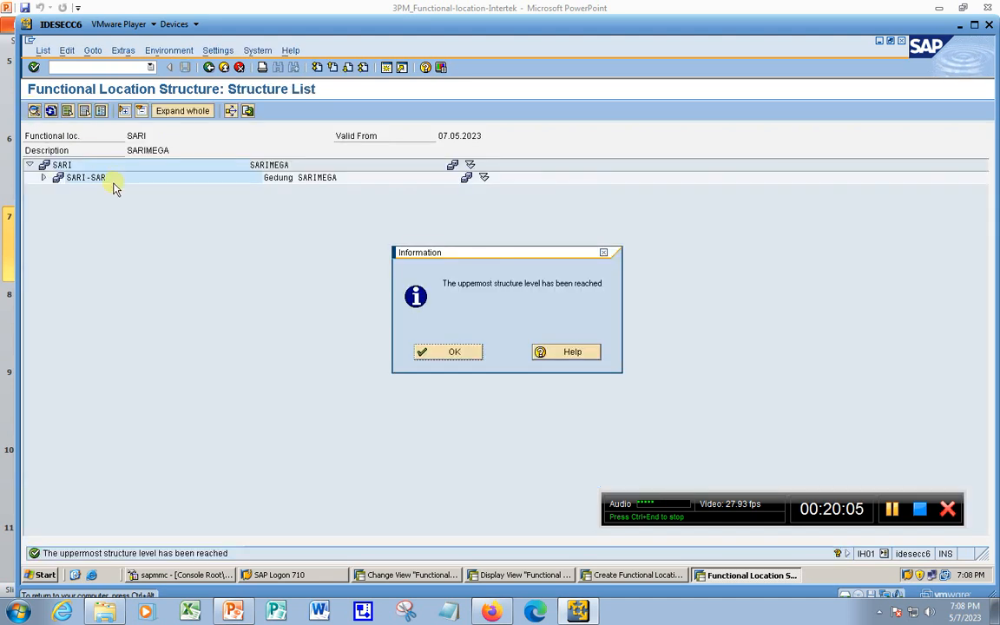
pyautogui.click(199, 112)
pyautogui.press('Return')
pyautogui.click(139, 193)
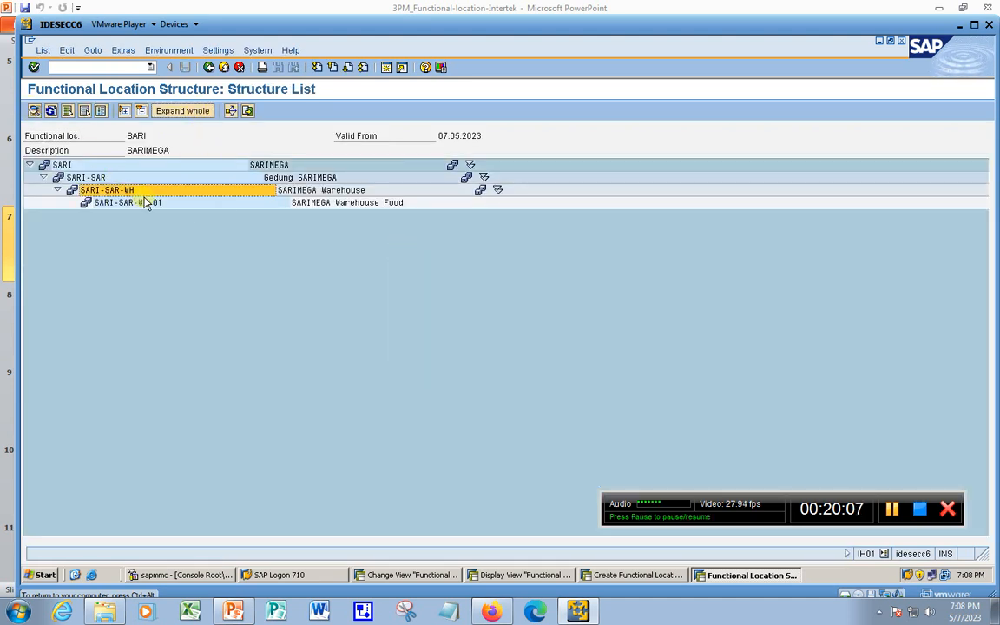
pyautogui.click(146, 201)
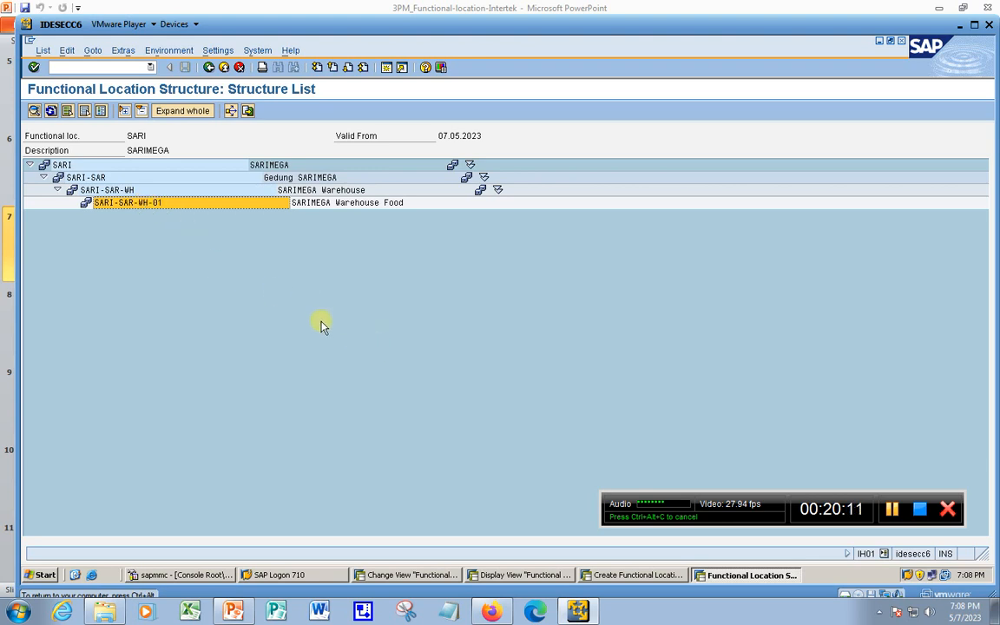
# Display the structure list of functional location MEGA again and expand its whole hierarchy
pyautogui.click(94, 67)
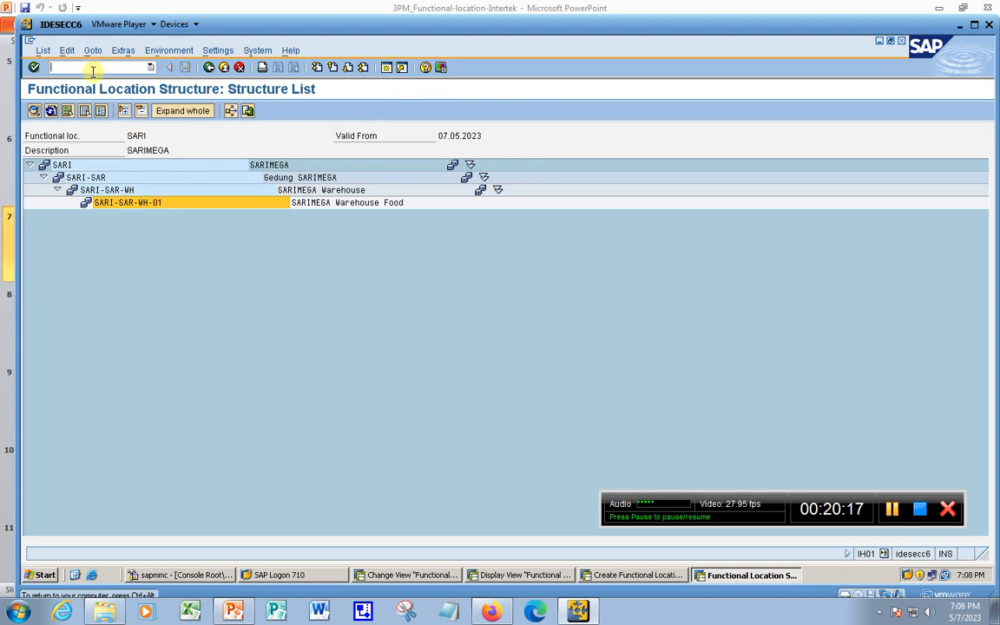
pyautogui.click(209, 68)
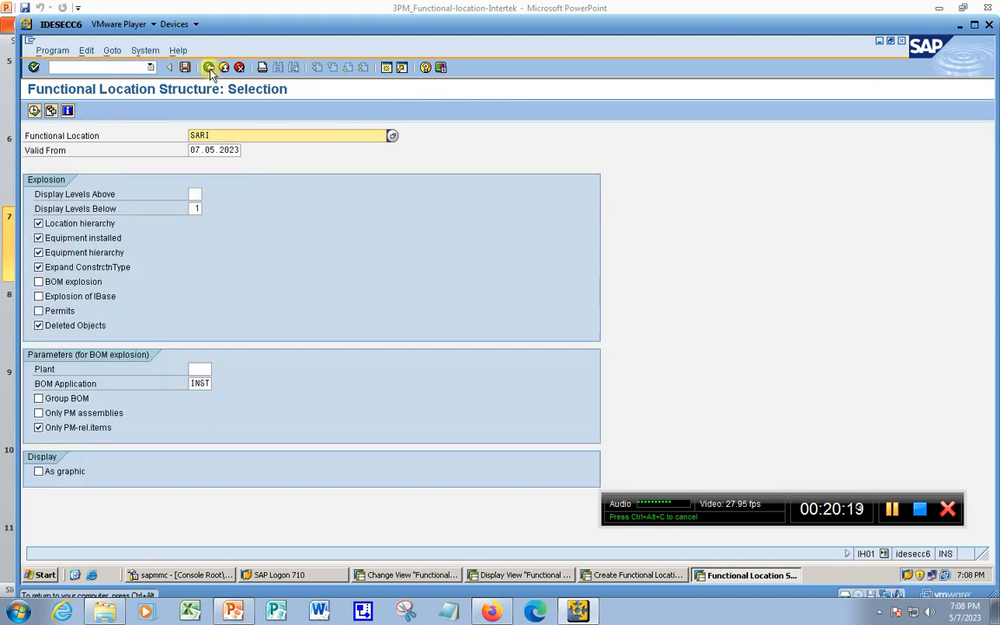
pyautogui.moveTo(234, 137); pyautogui.dragTo(137, 110)
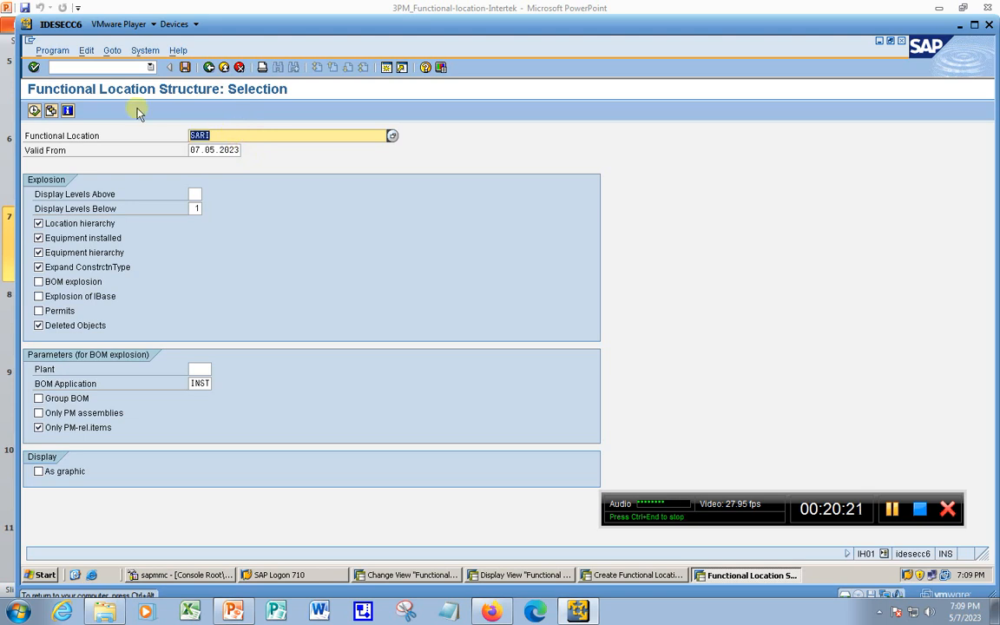
pyautogui.write('MEG')
pyautogui.write('A')
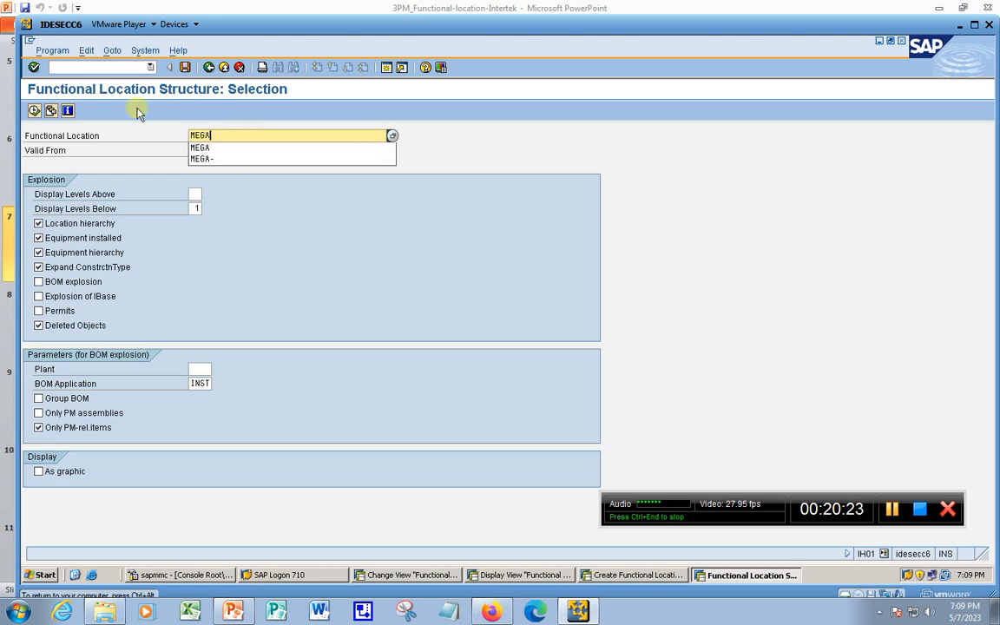
pyautogui.click(34, 114)
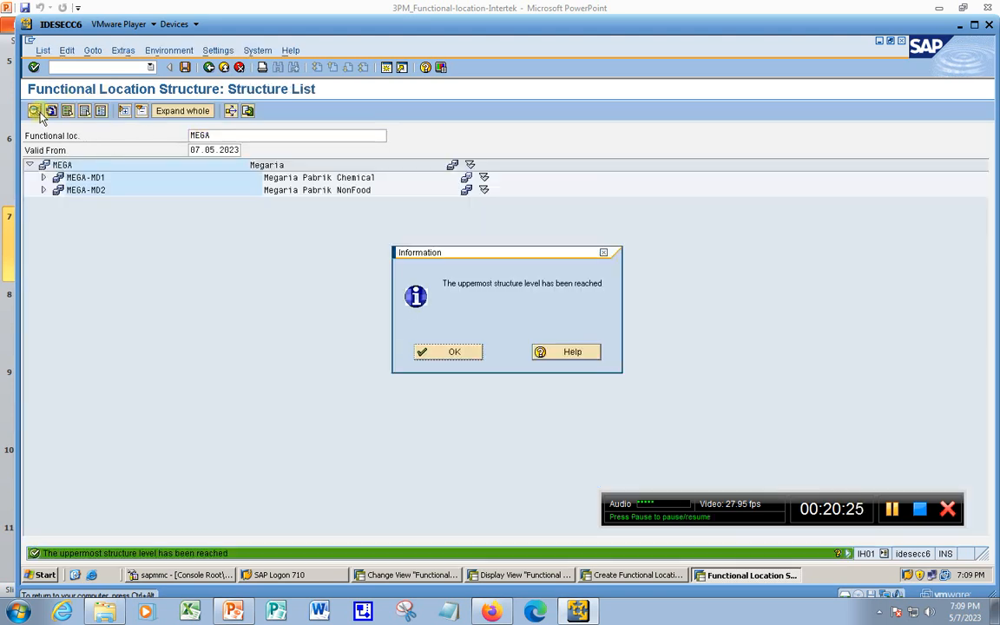
pyautogui.click(196, 115)
pyautogui.press('Return')
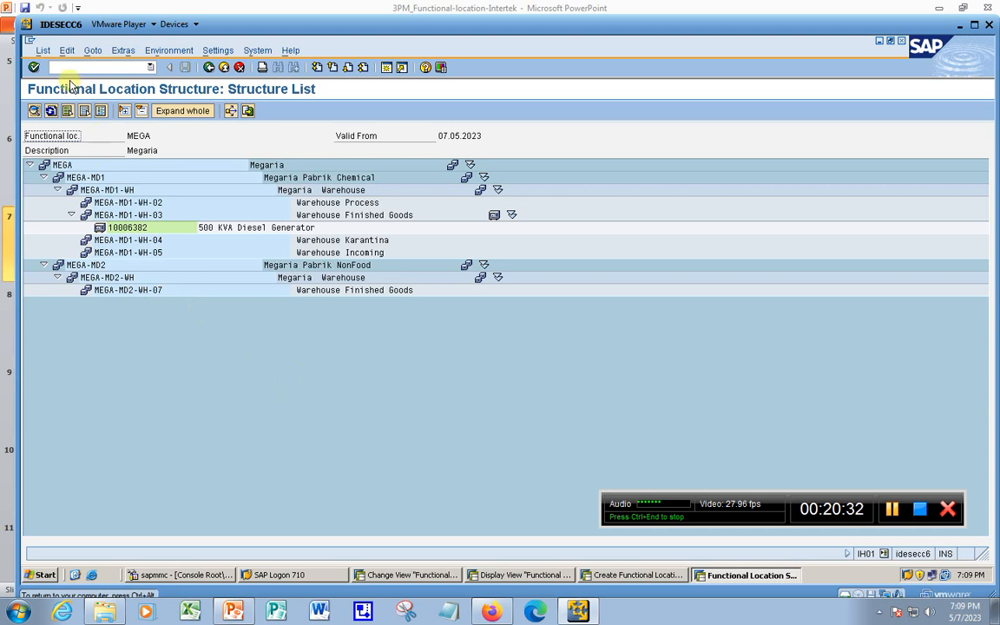
# In the functional location creation session, start transaction IL02 and open SARI-SAR-WH-01 for changing
pyautogui.click(636, 575)
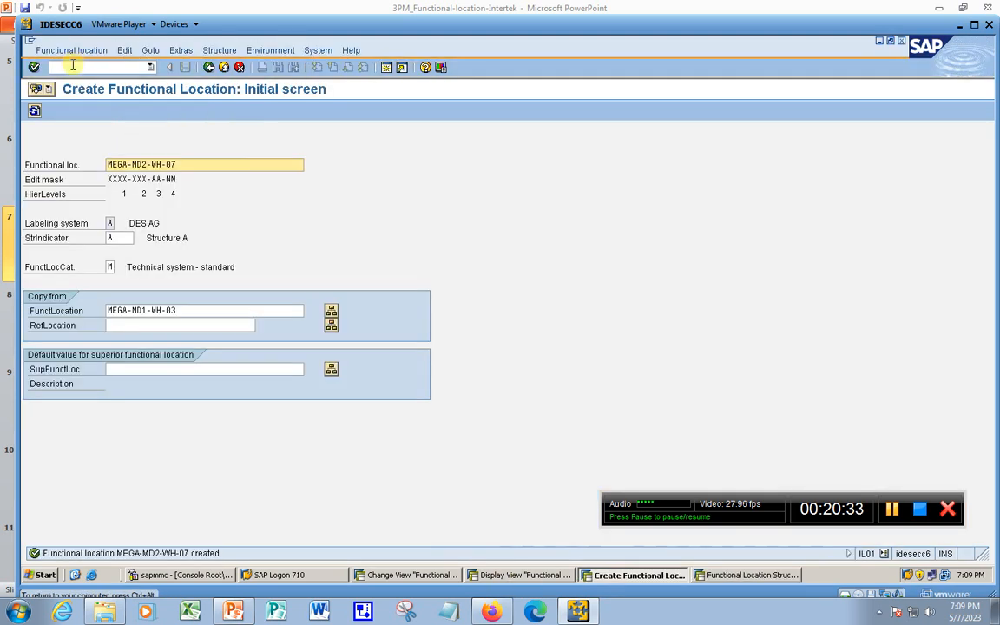
pyautogui.write('/n')
pyautogui.press('Return')
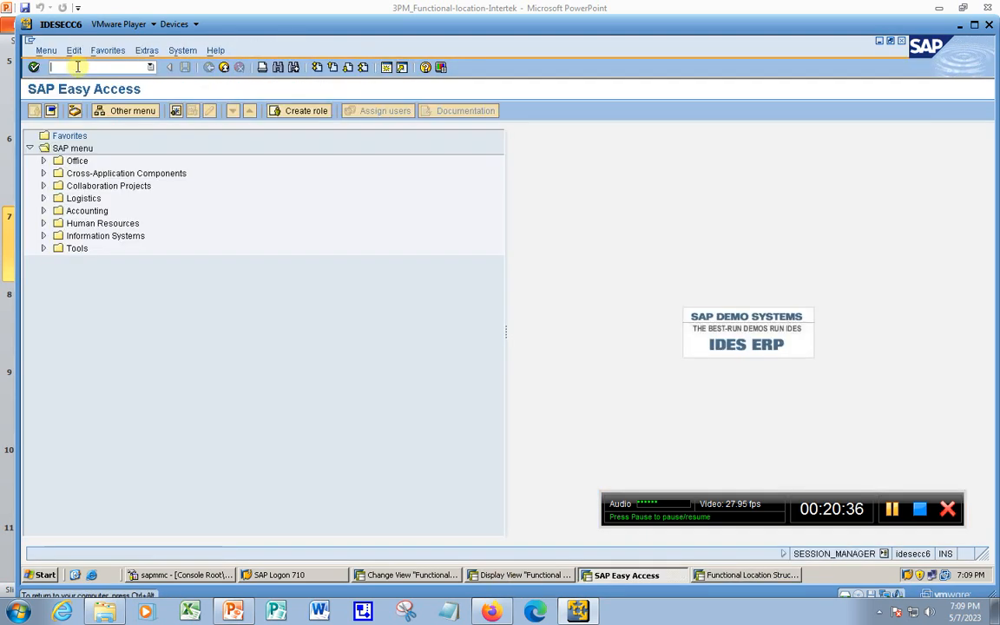
pyautogui.write('il02')
pyautogui.press('Return')
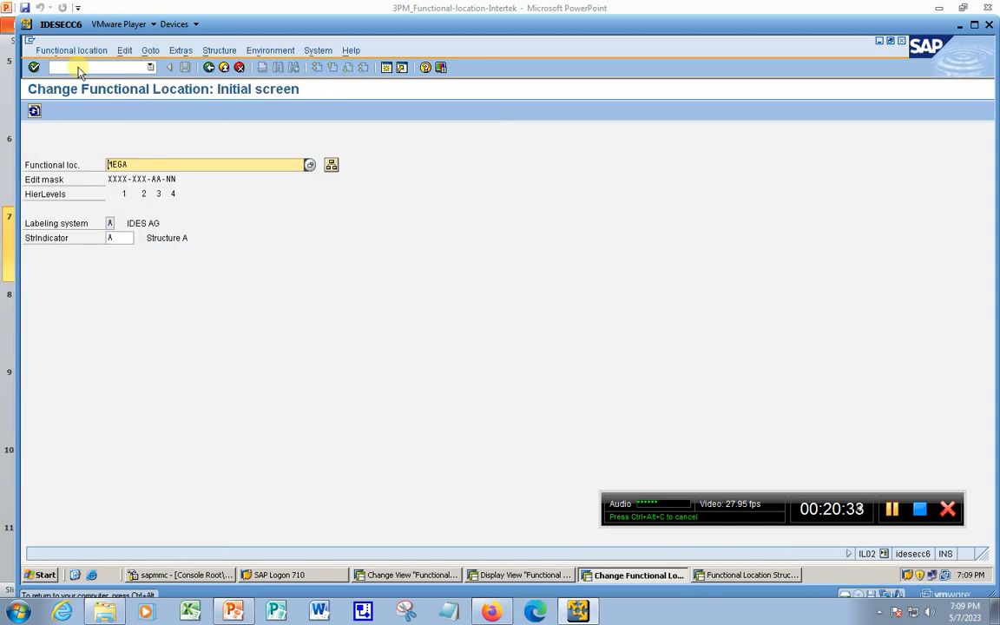
pyautogui.write('SARI-SAR-WH-01')
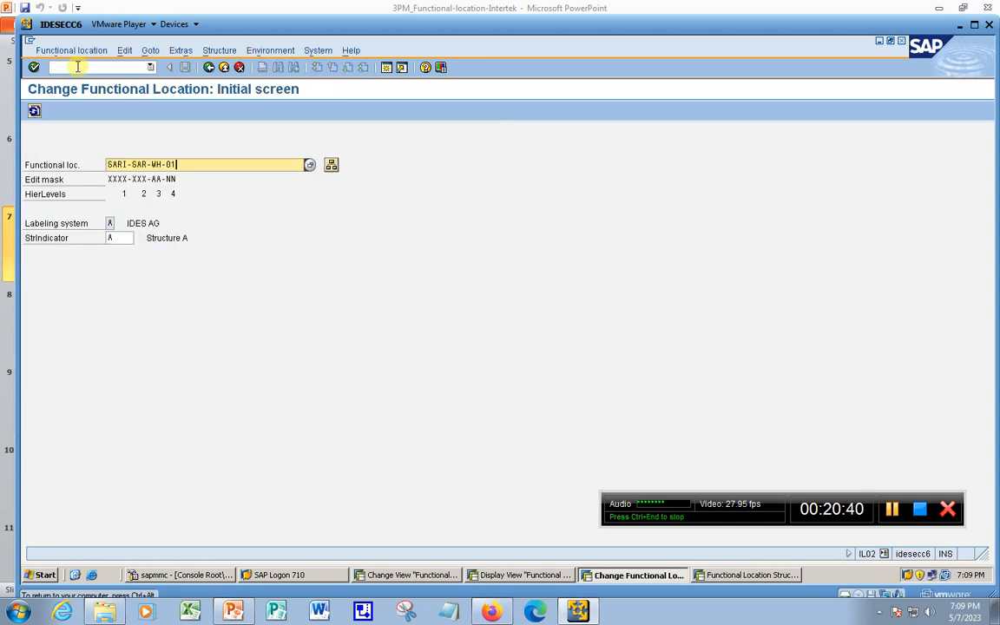
pyautogui.press('Return')
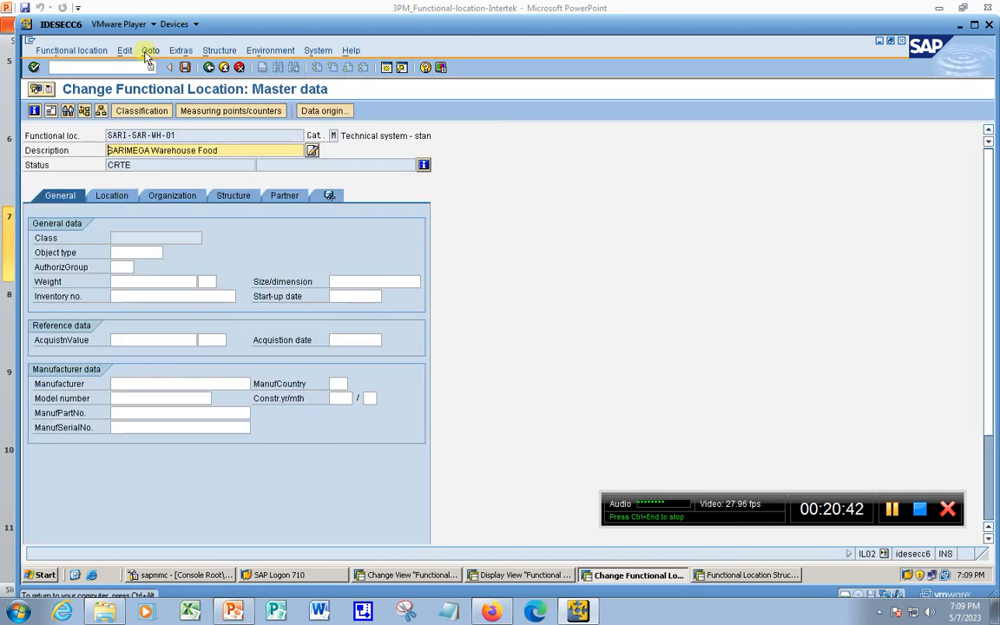
# Review the location and structure data of SARI-SAR-WH-01 and open the overview of its alternative labels
pyautogui.click(184, 137)
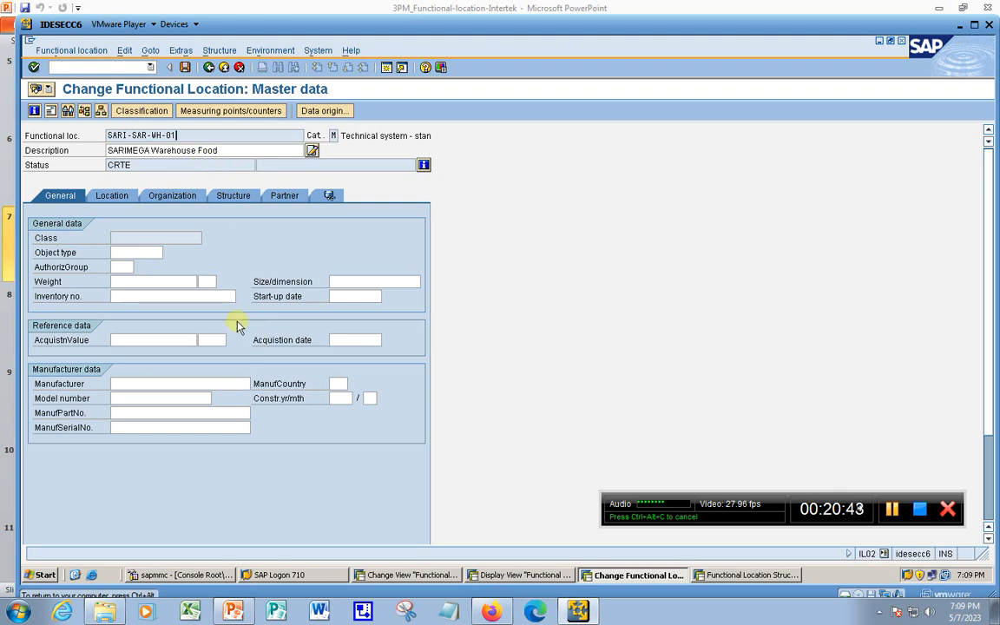
pyautogui.click(117, 196)
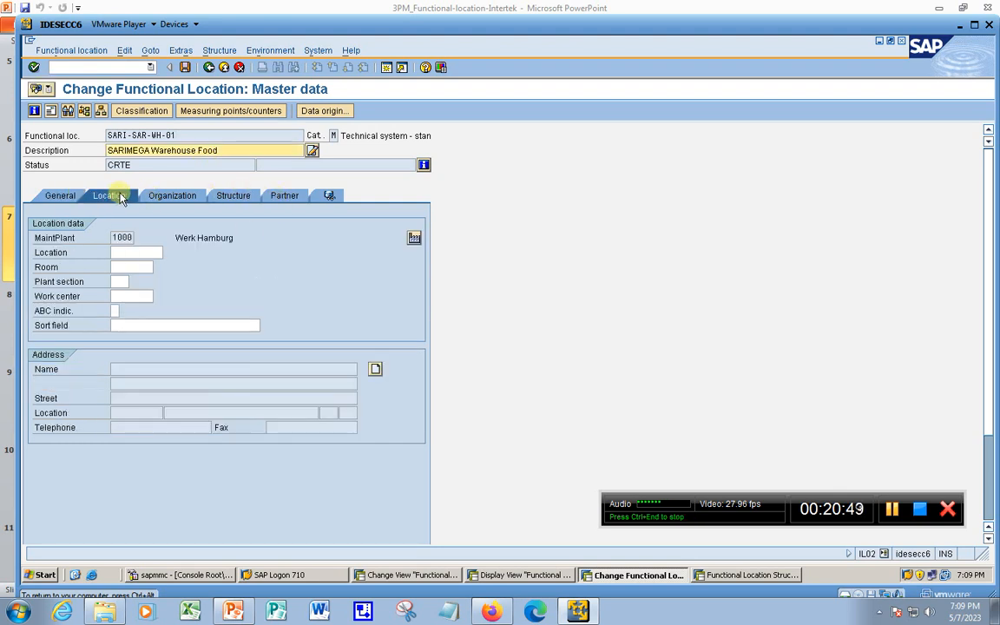
pyautogui.click(237, 196)
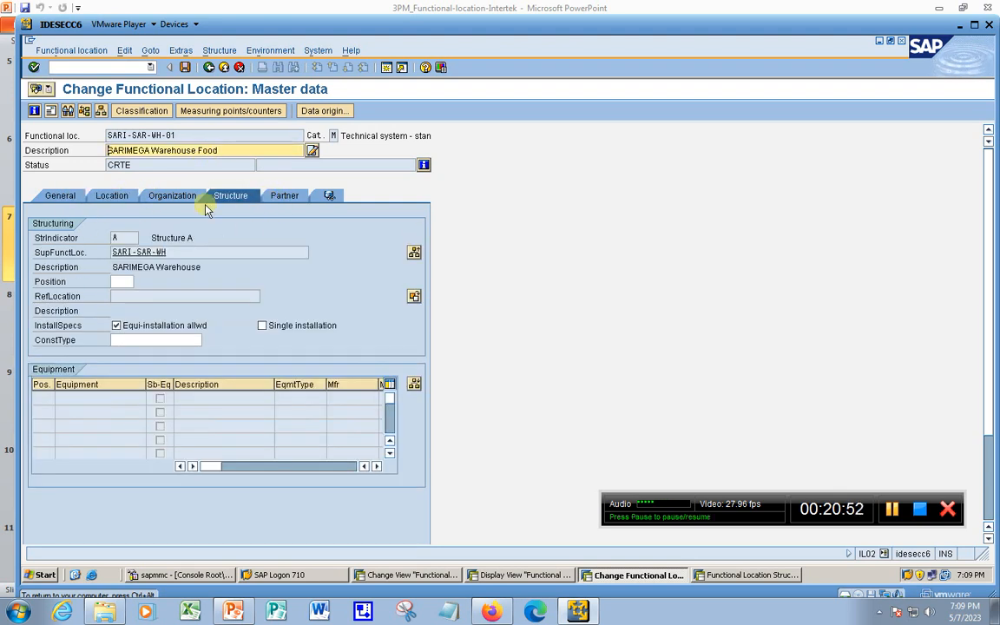
pyautogui.click(181, 51)
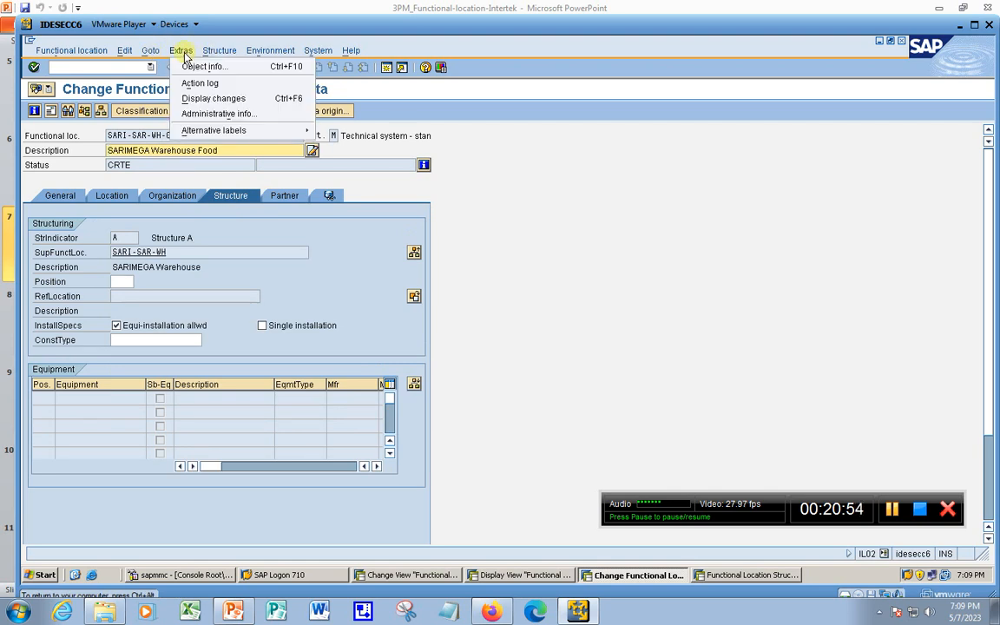
pyautogui.moveTo(225, 130)
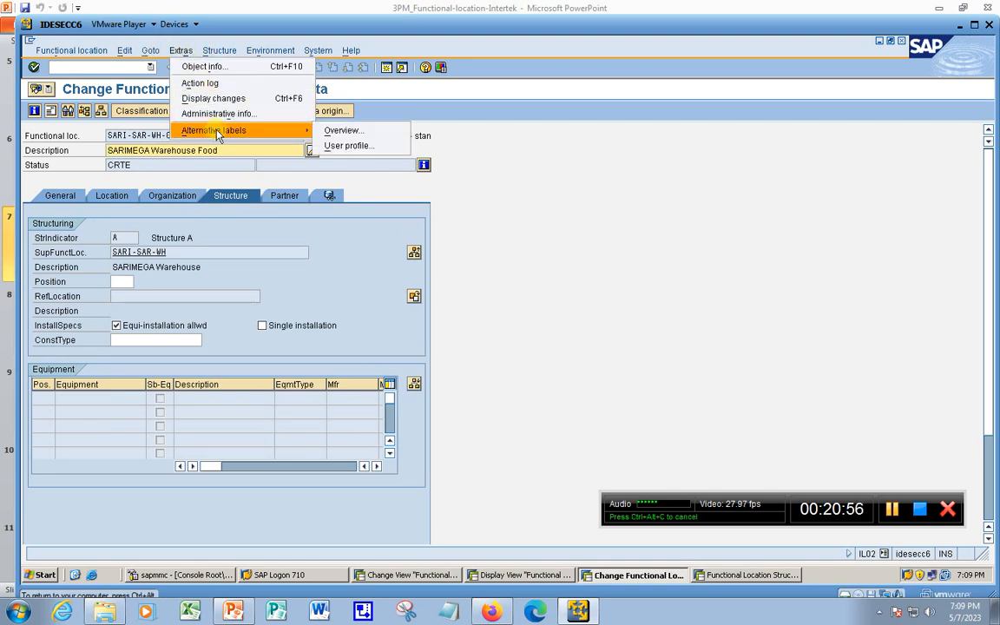
pyautogui.click(338, 132)
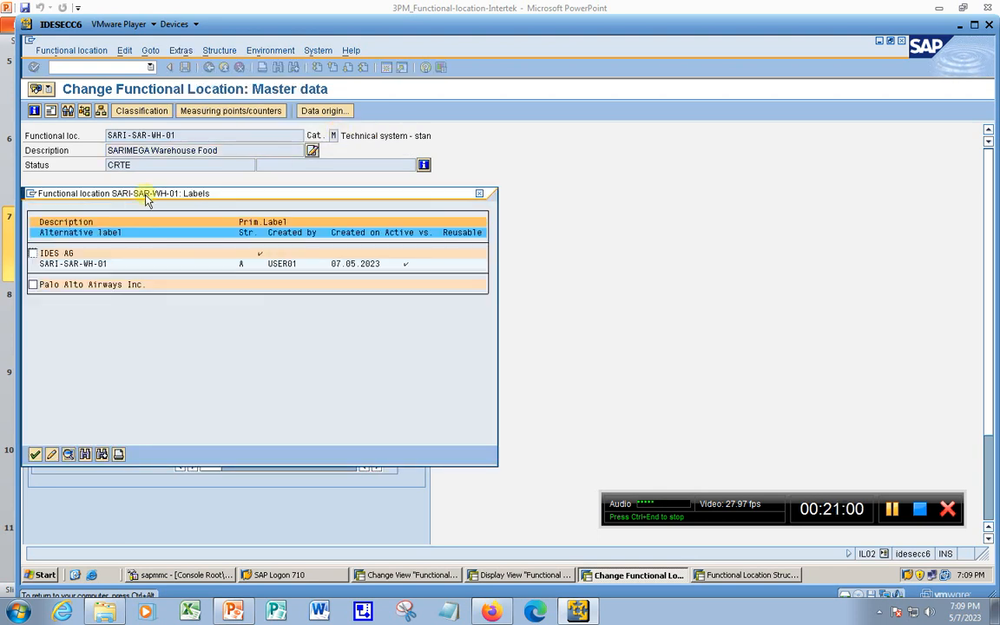
# Check the warehouse numbers used in the MEGA structure list and change the IDES AG label of SARI-SAR-WH-01 to MEGA-MD2-WH-06
pyautogui.click(33, 253)
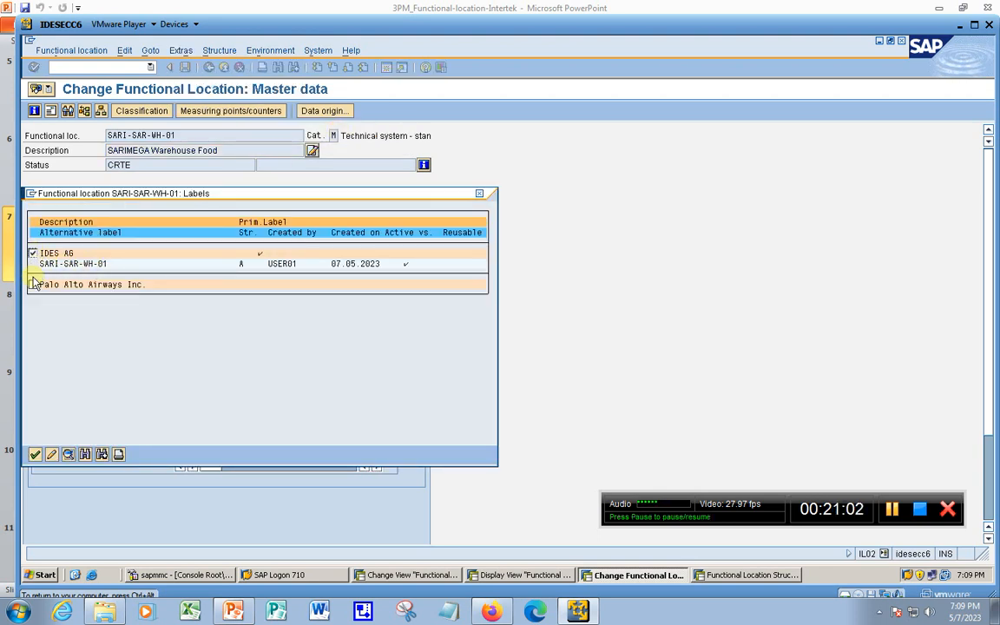
pyautogui.click(52, 454)
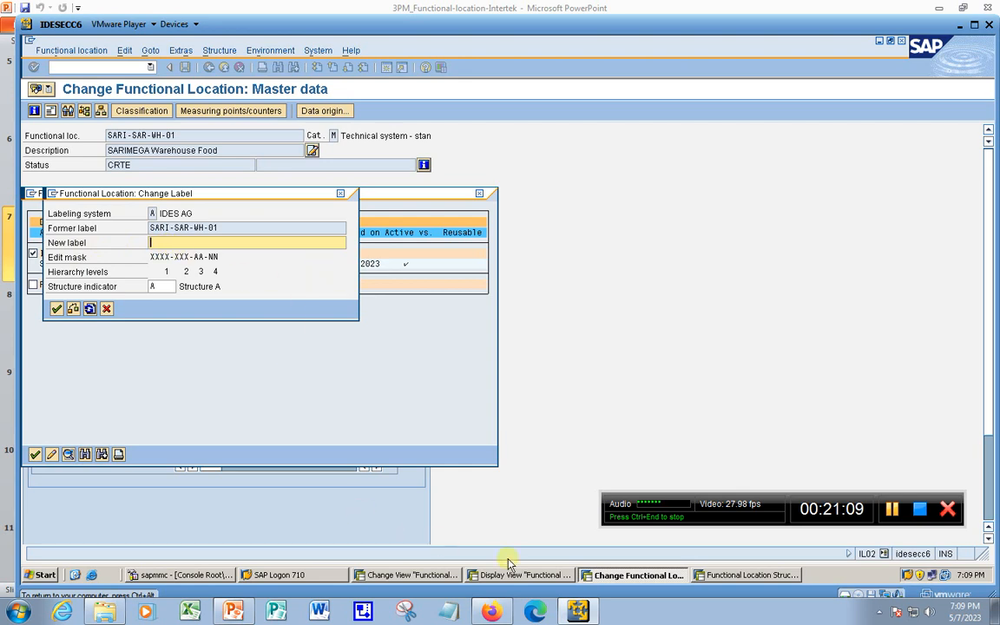
pyautogui.click(721, 575)
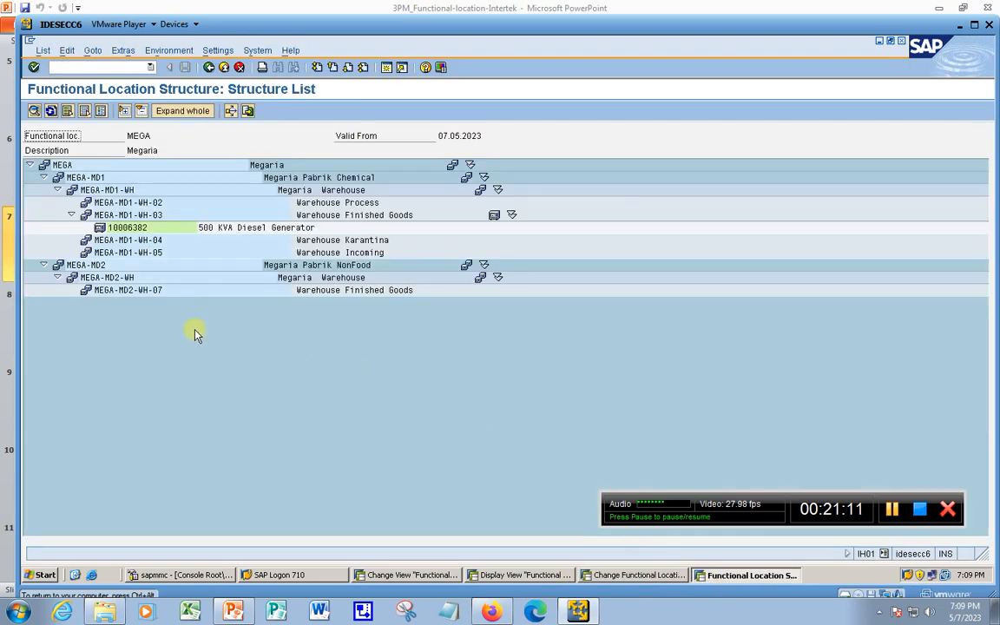
pyautogui.click(136, 290)
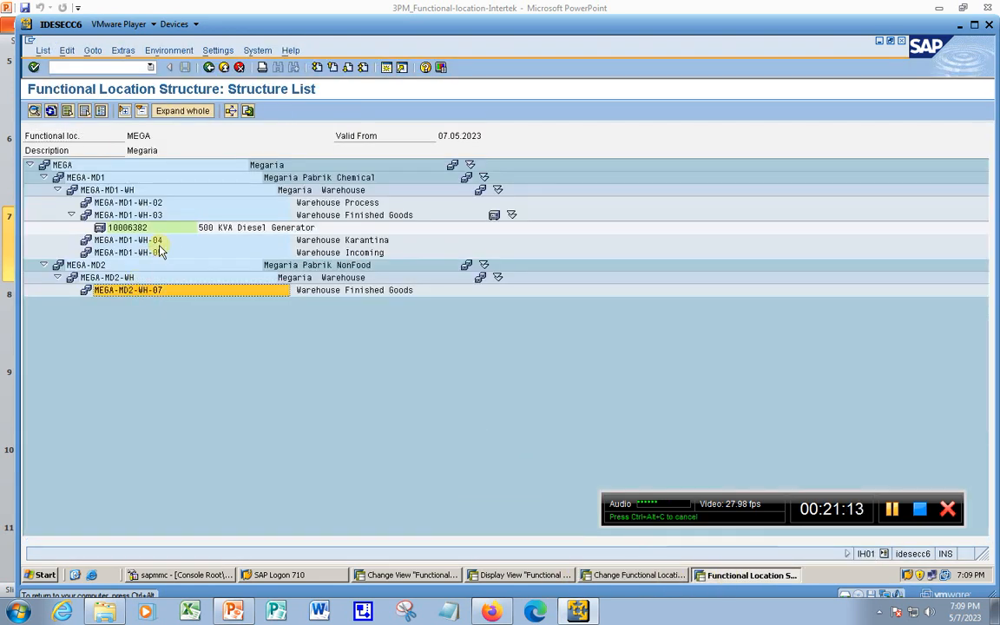
pyautogui.click(630, 575)
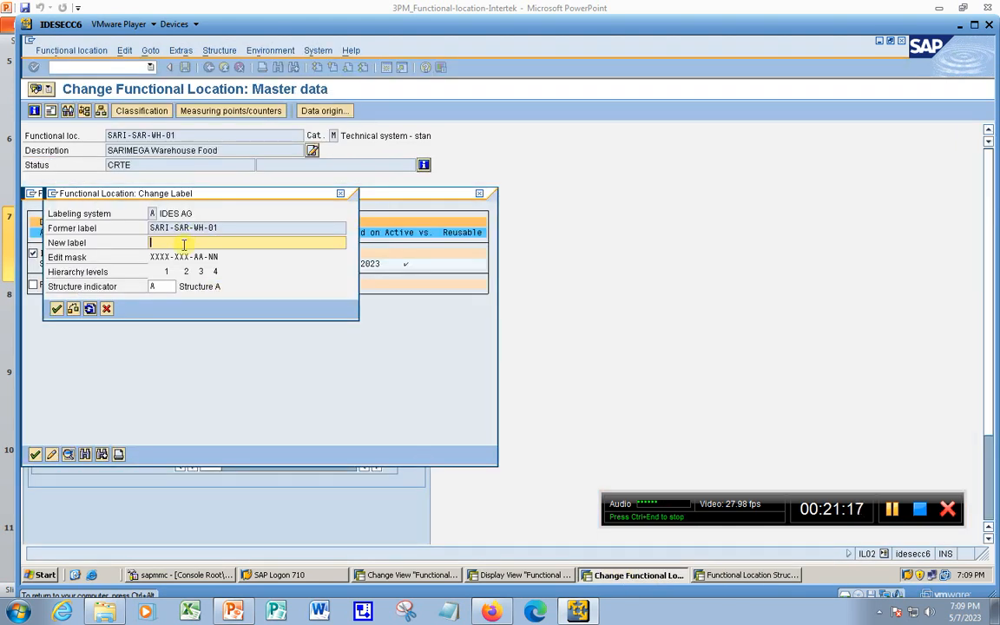
pyautogui.write('MEGA-MD2-WH-07')
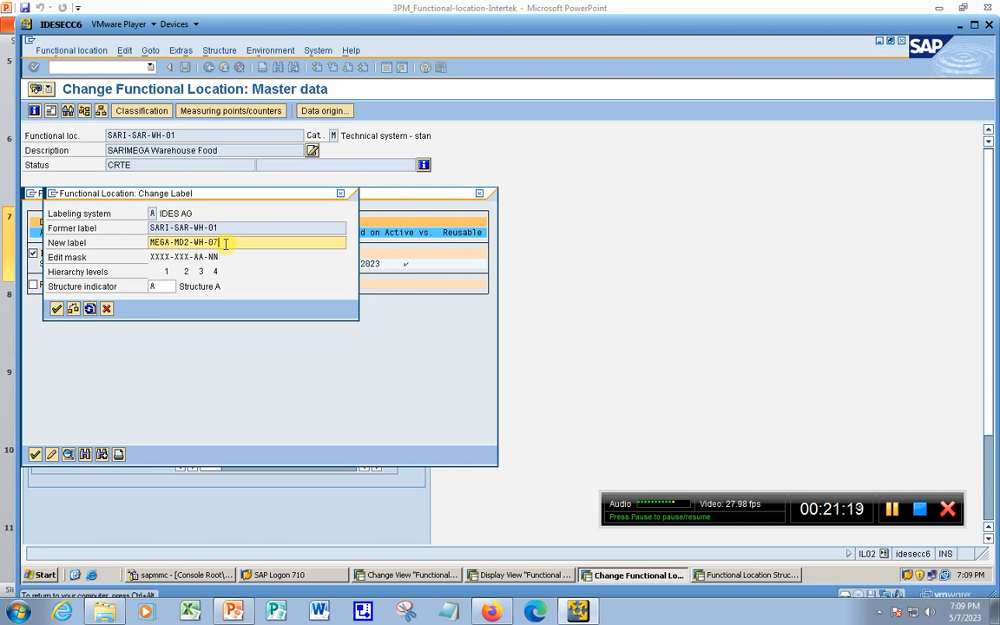
pyautogui.press('Return')
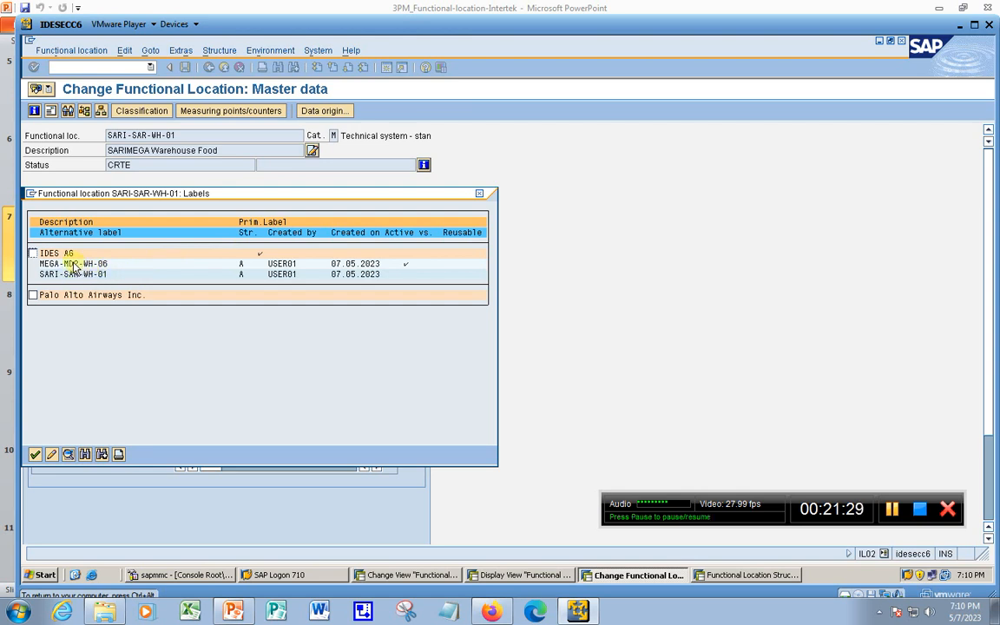
# Accept the label overview and the proposed reference time for measurement readings, and save the relabeled functional location
pyautogui.click(35, 454)
pyautogui.click(174, 432)
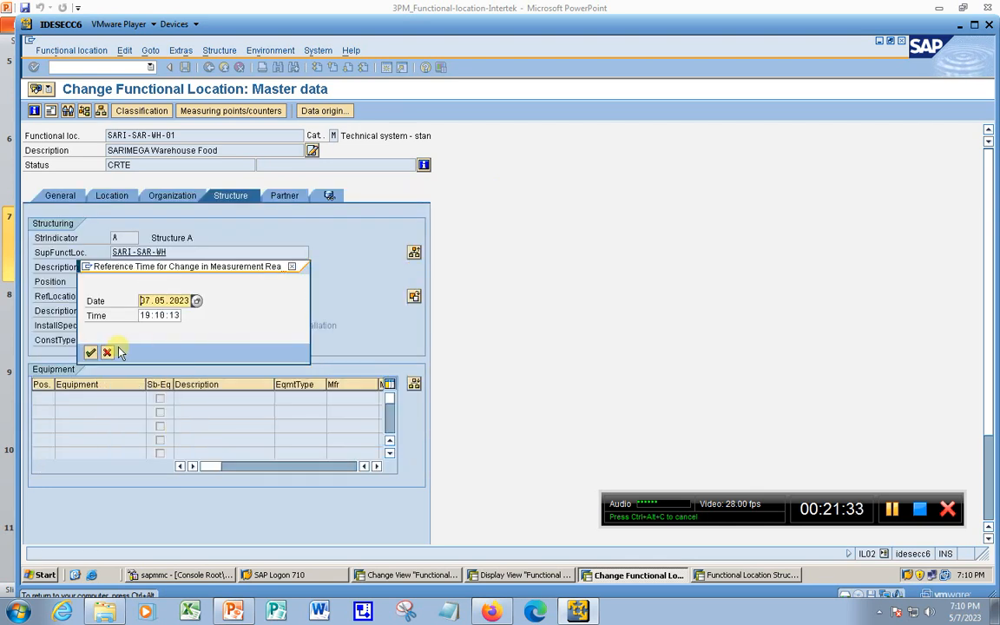
pyautogui.click(91, 350)
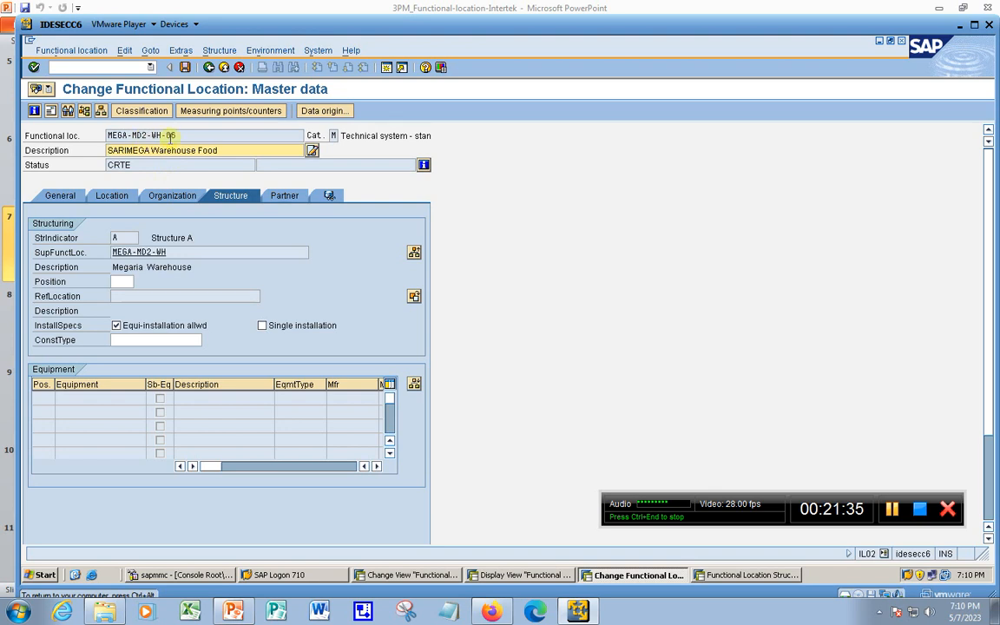
pyautogui.click(185, 66)
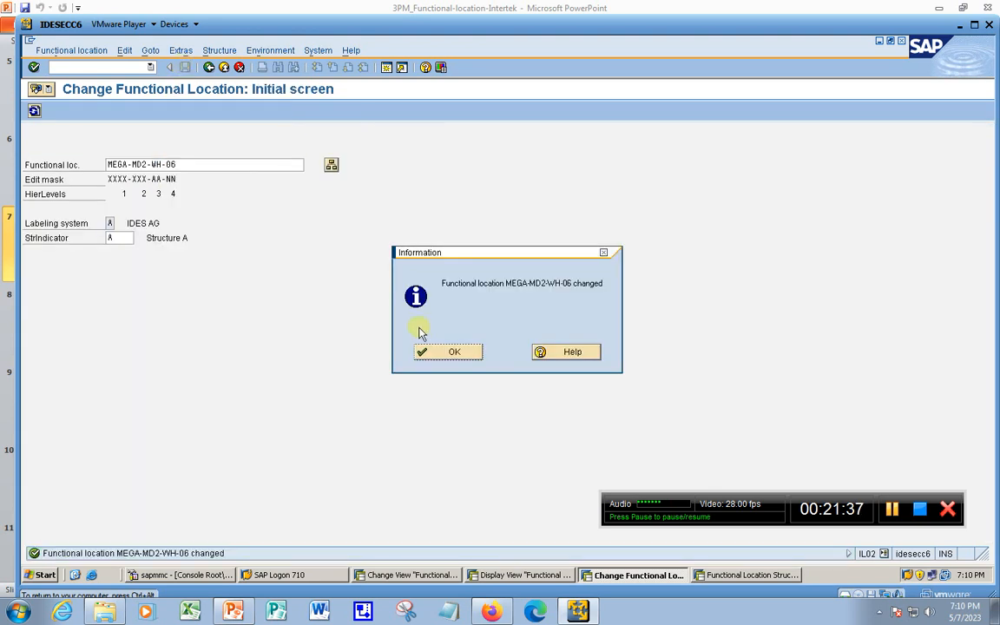
pyautogui.click(438, 353)
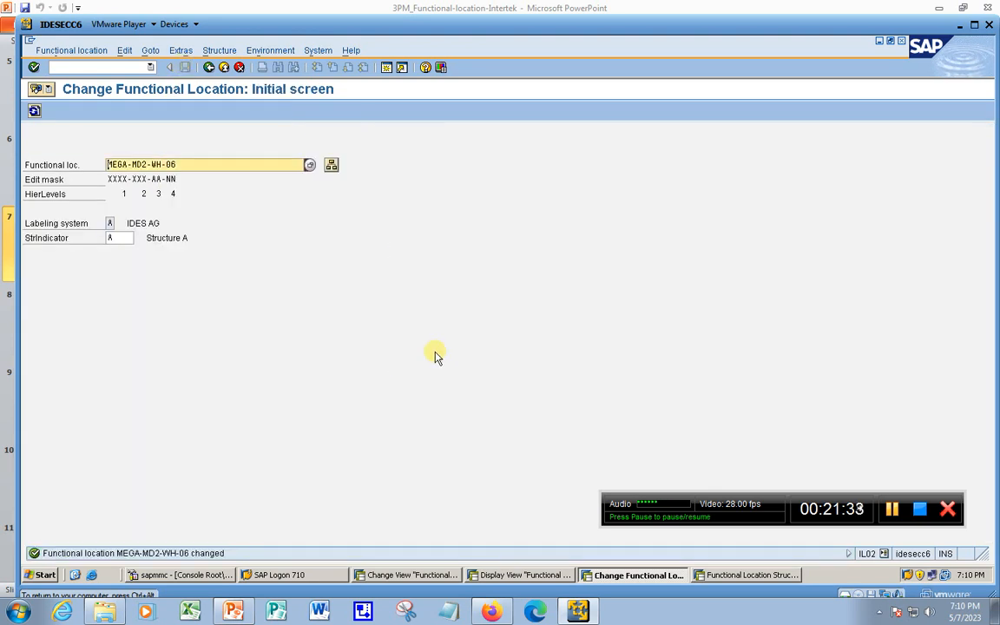
# Redisplay the MEGA structure list with its whole hierarchy expanded and examine MEGA-MD2-WH-06 and its description
pyautogui.click(734, 576)
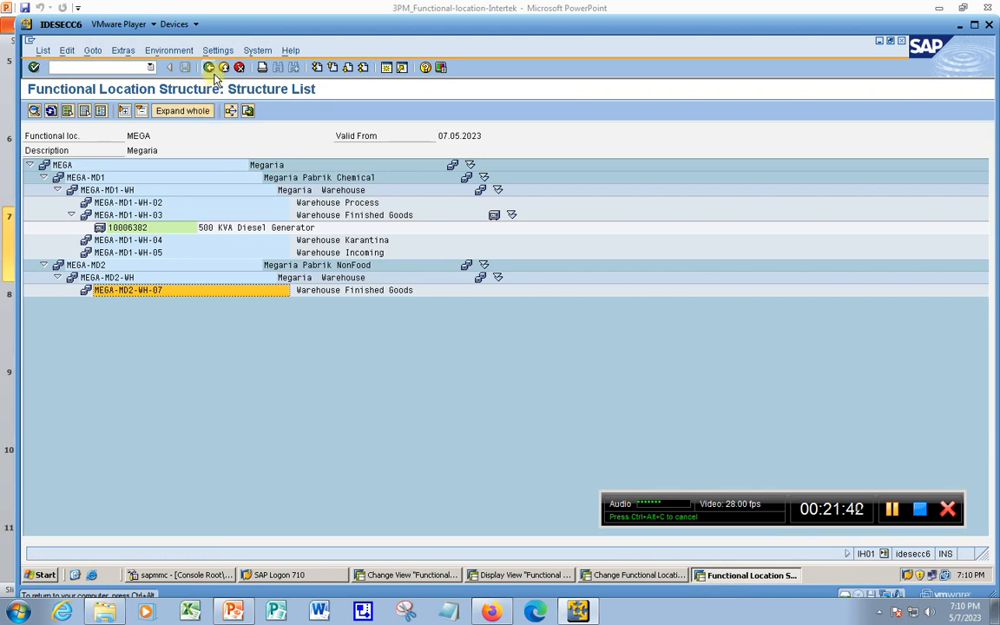
pyautogui.click(208, 68)
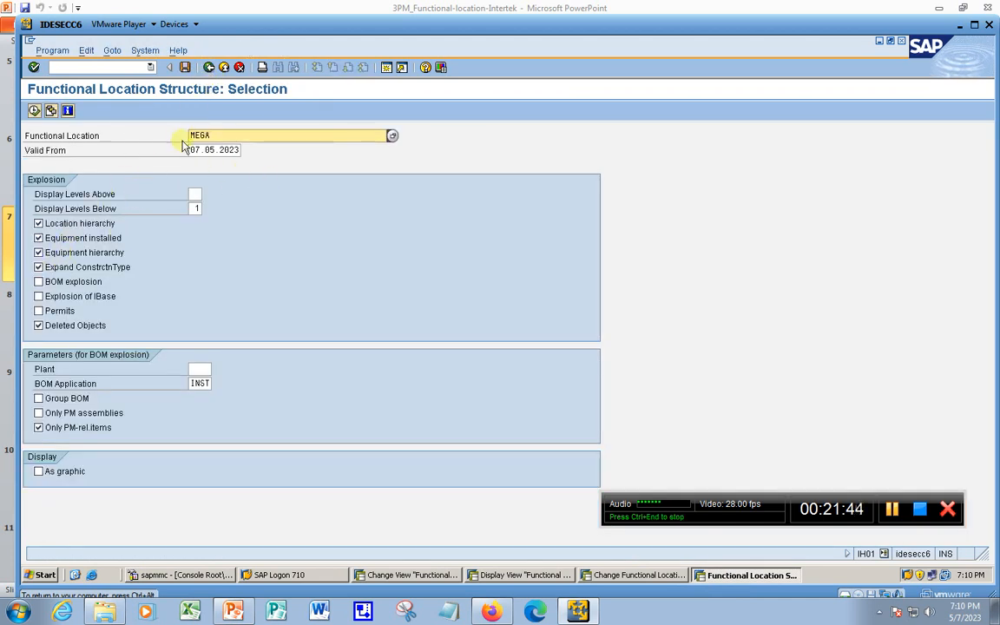
pyautogui.click(34, 110)
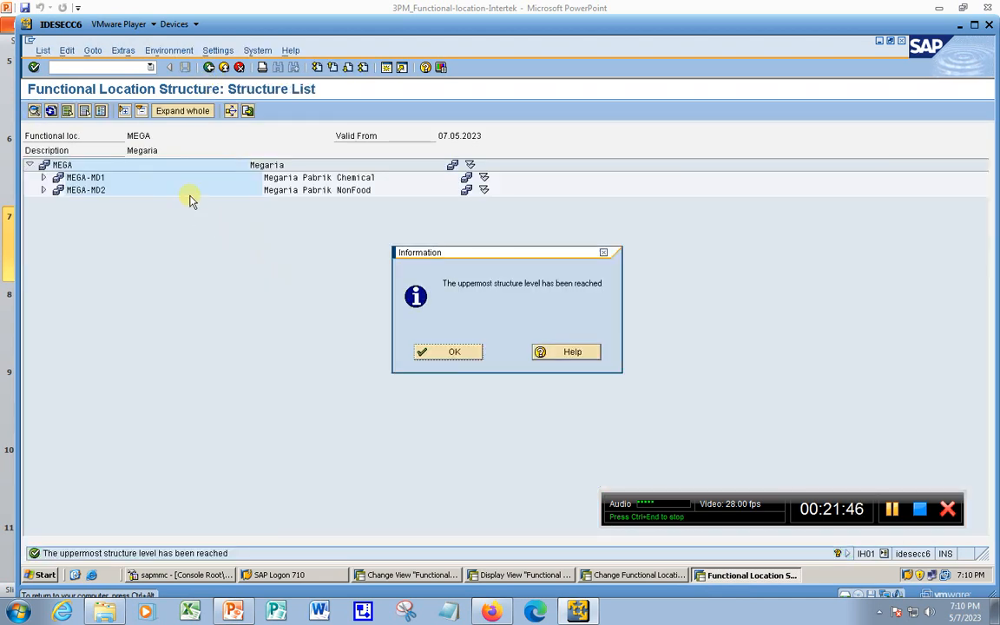
pyautogui.press('Return')
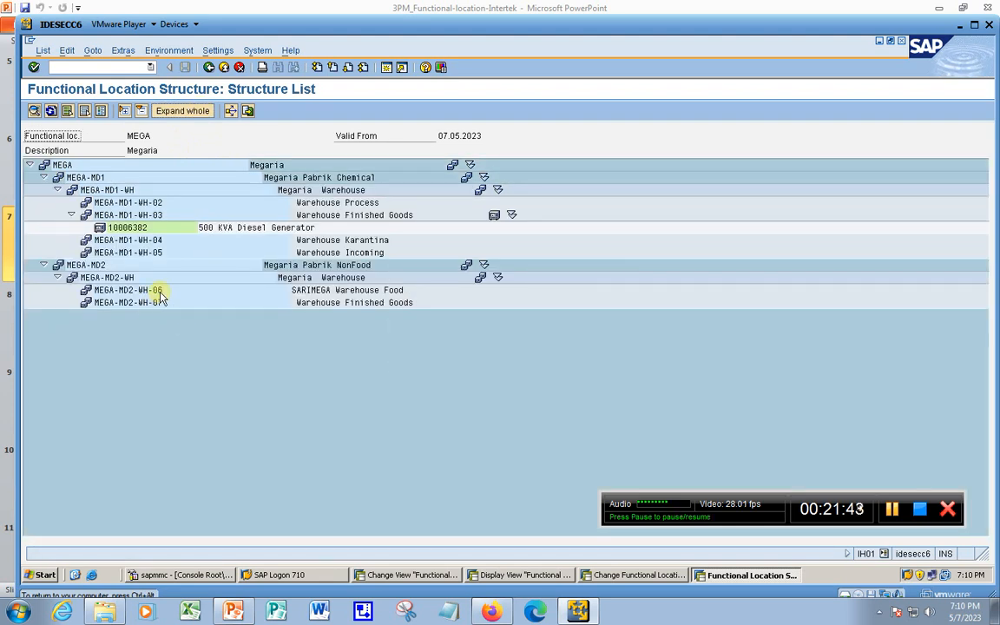
pyautogui.click(162, 293)
pyautogui.click(337, 294)
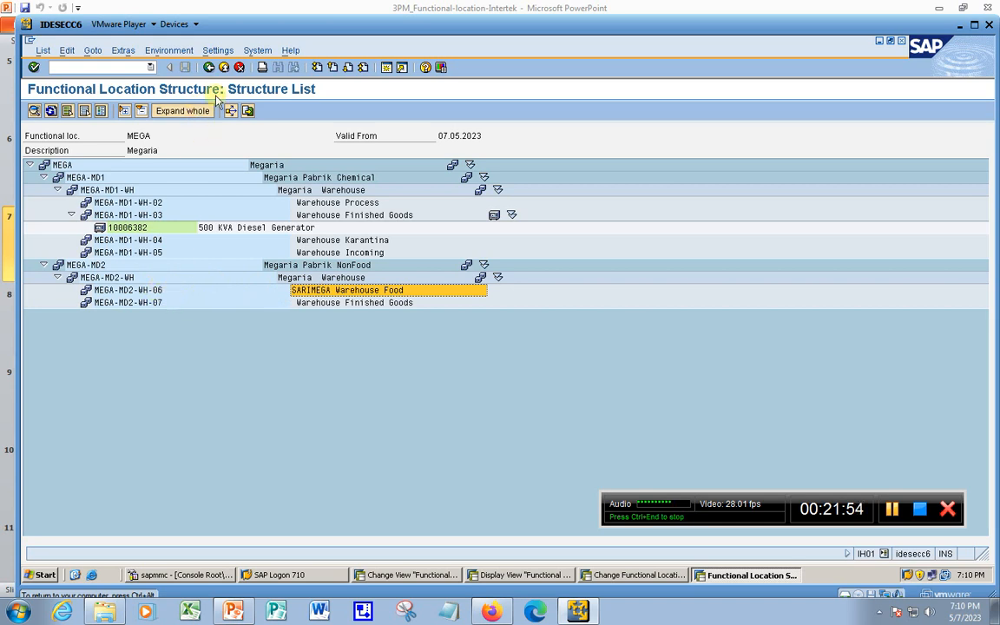
# Display the structure list of functional location SARI and expand its whole hierarchy to check the relabeling
pyautogui.click(209, 67)
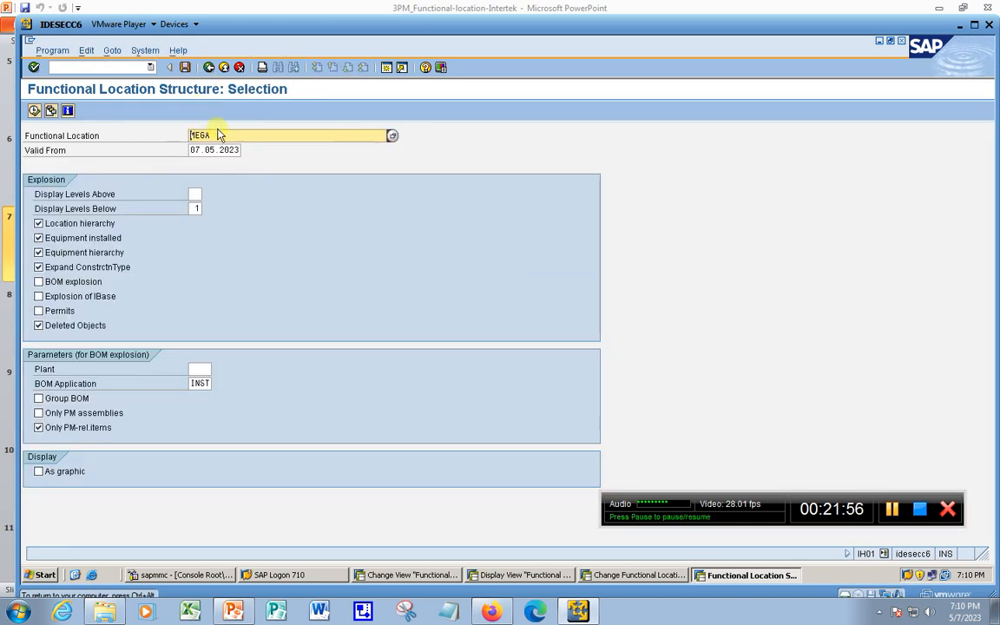
pyautogui.moveTo(219, 132); pyautogui.dragTo(161, 93)
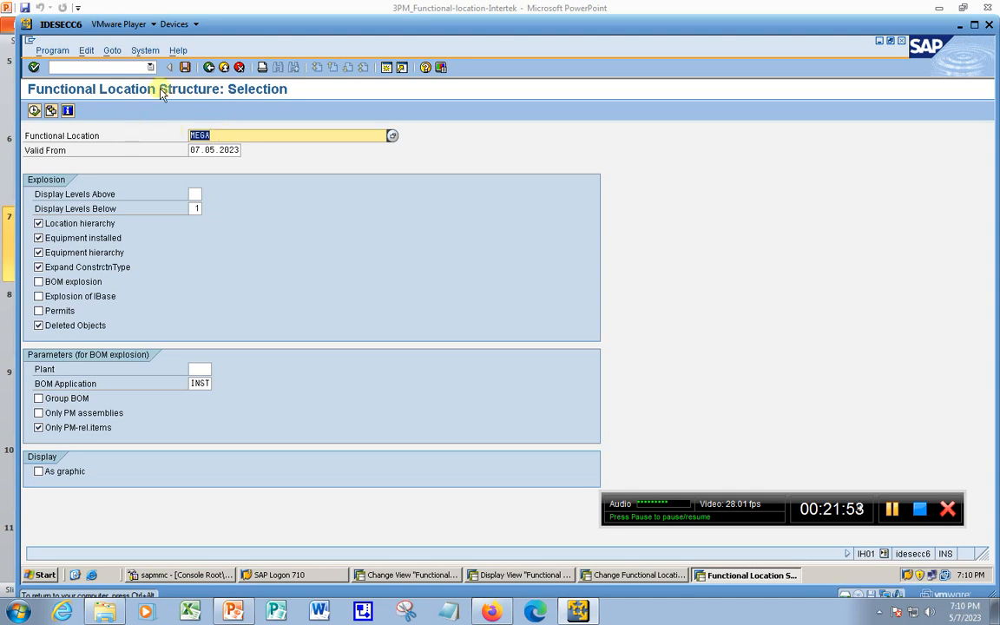
pyautogui.write('SARI')
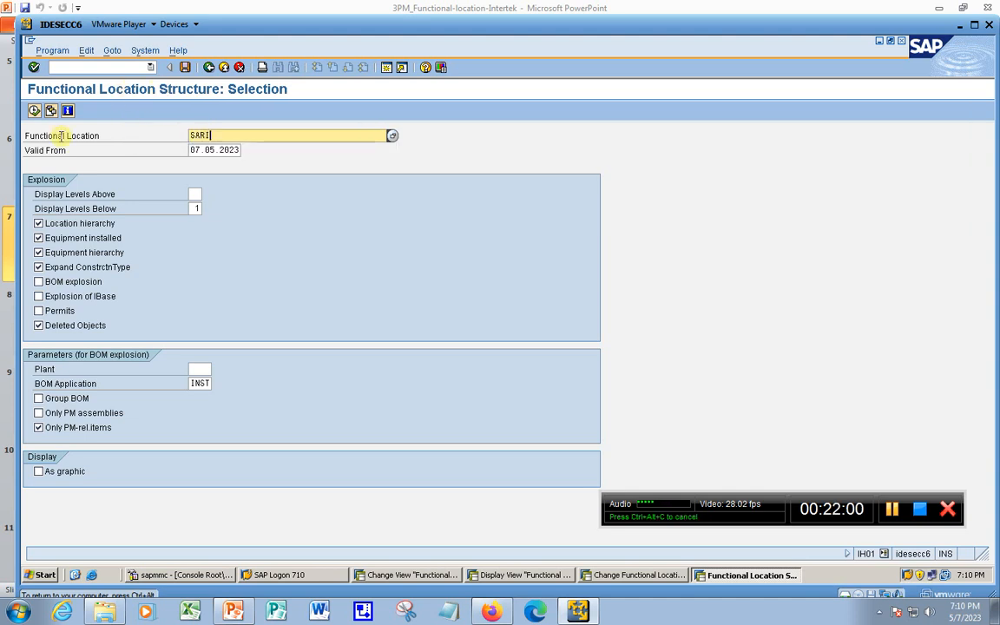
pyautogui.click(35, 110)
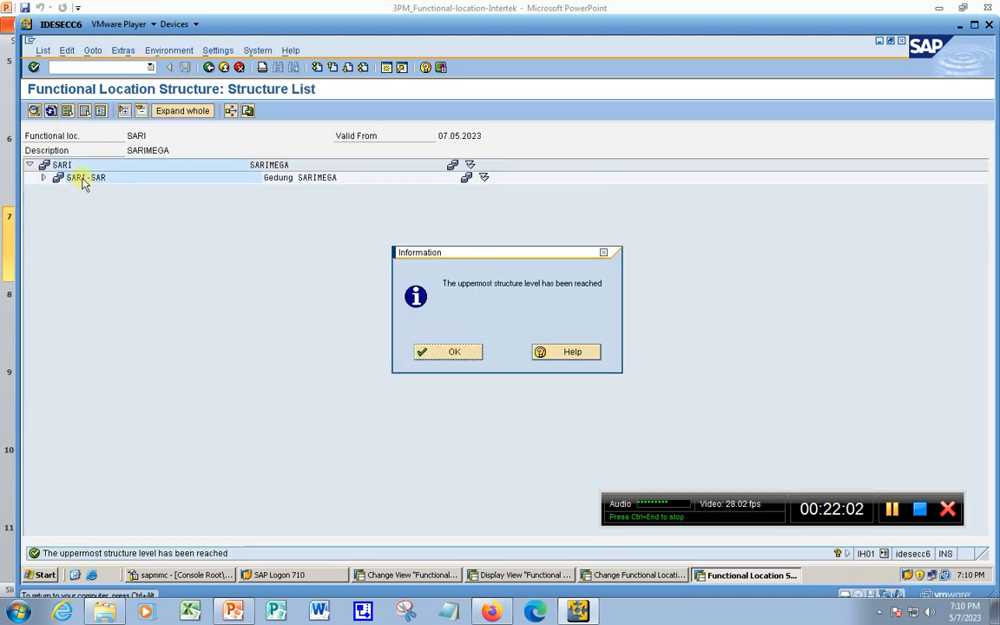
pyautogui.click(186, 111)
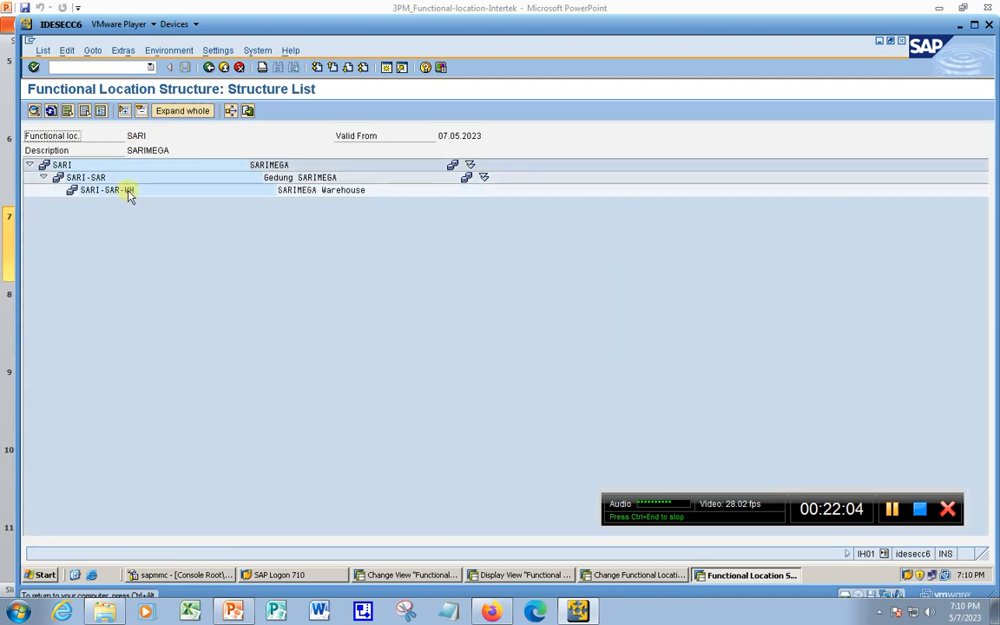